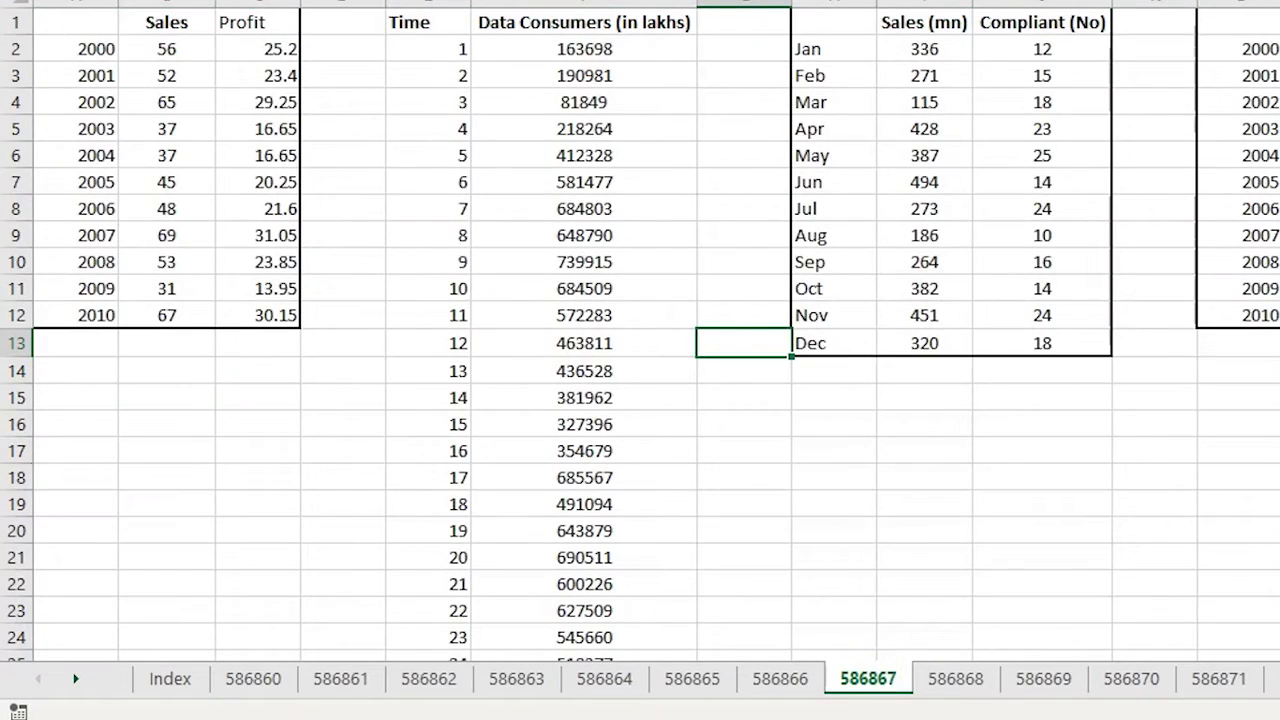
Examine the data tables on sheets 586867, 586868 and 586869.
drag(1279, 478, 7, 10)
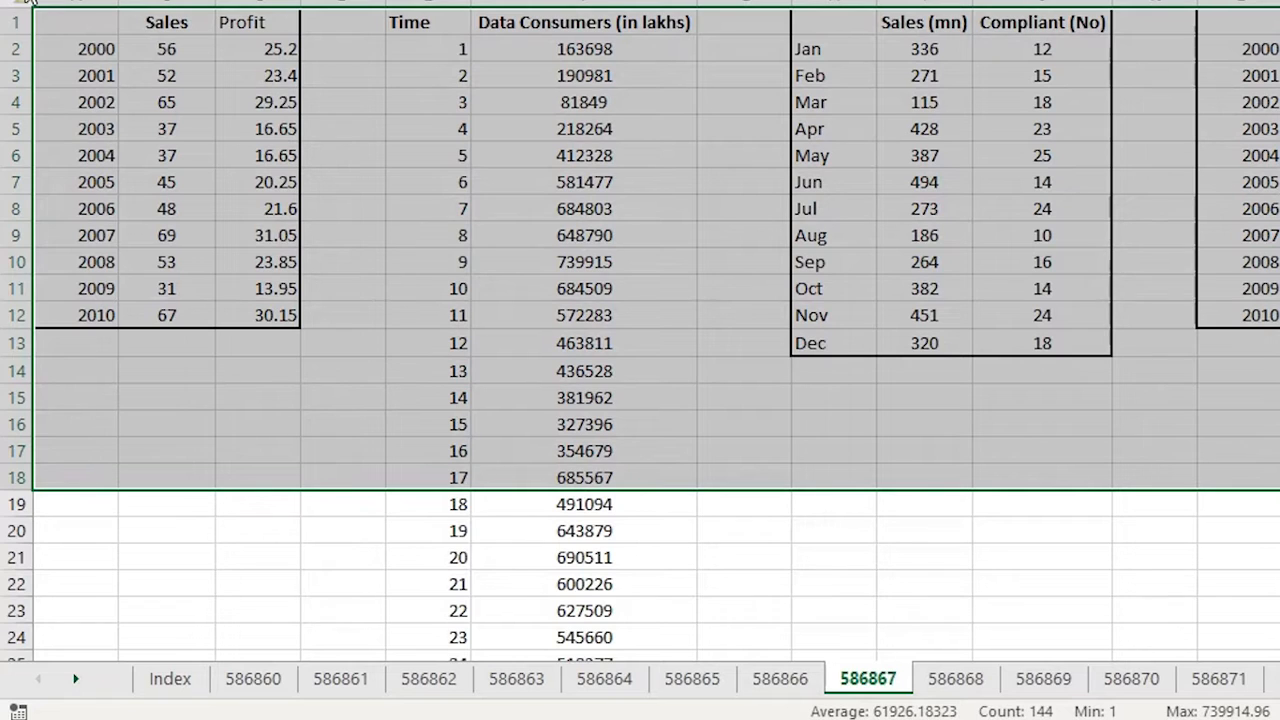
click(943, 677)
click(1030, 690)
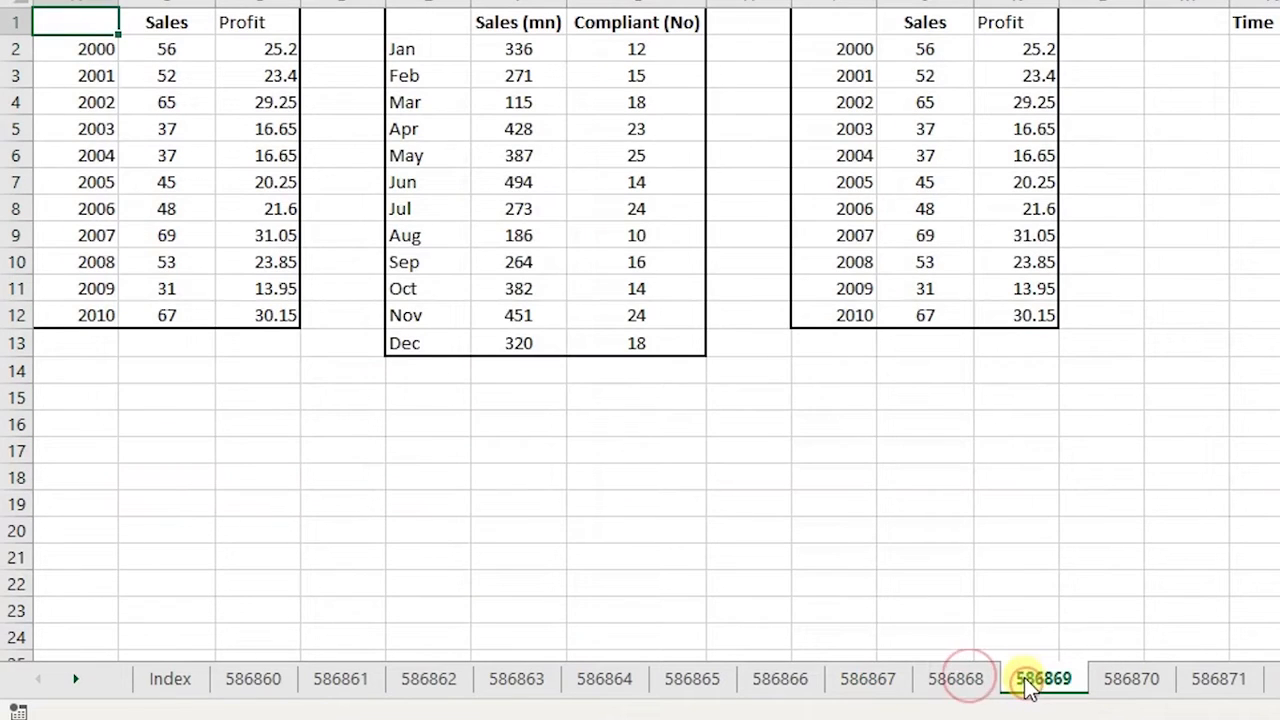
ctrl+click(995, 685)
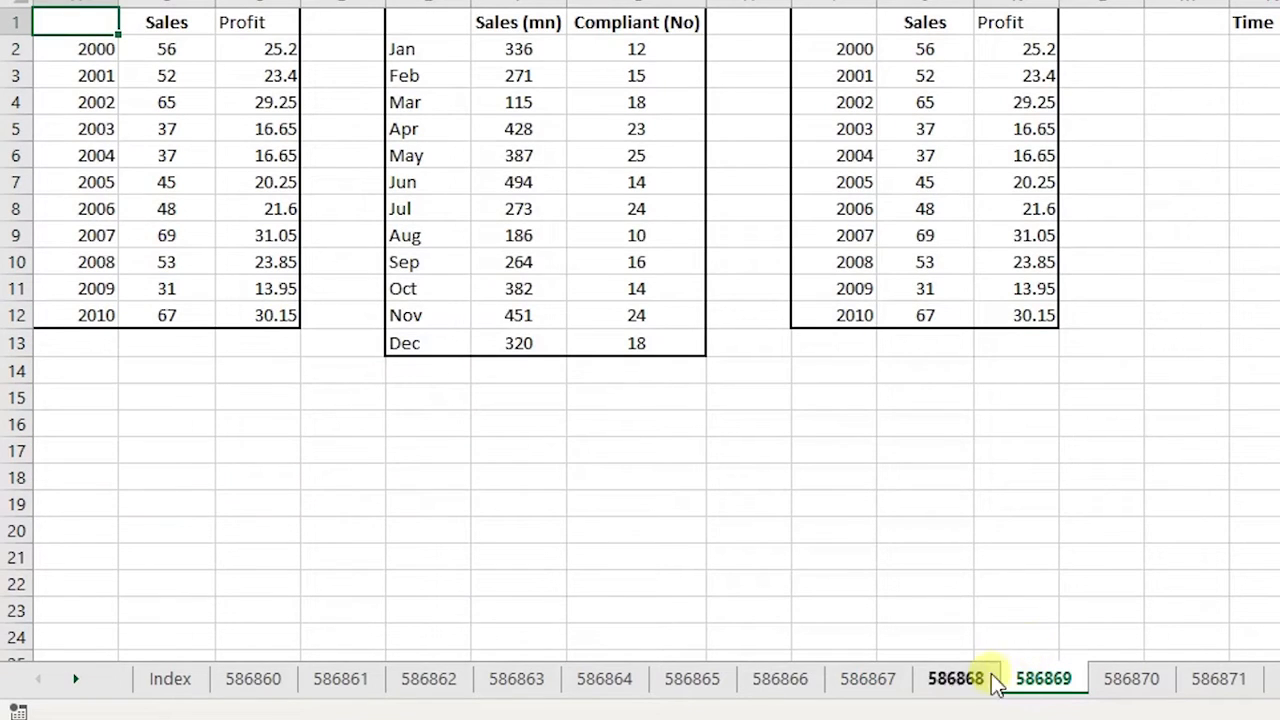
ctrl+click(995, 685)
ctrl+click(760, 688)
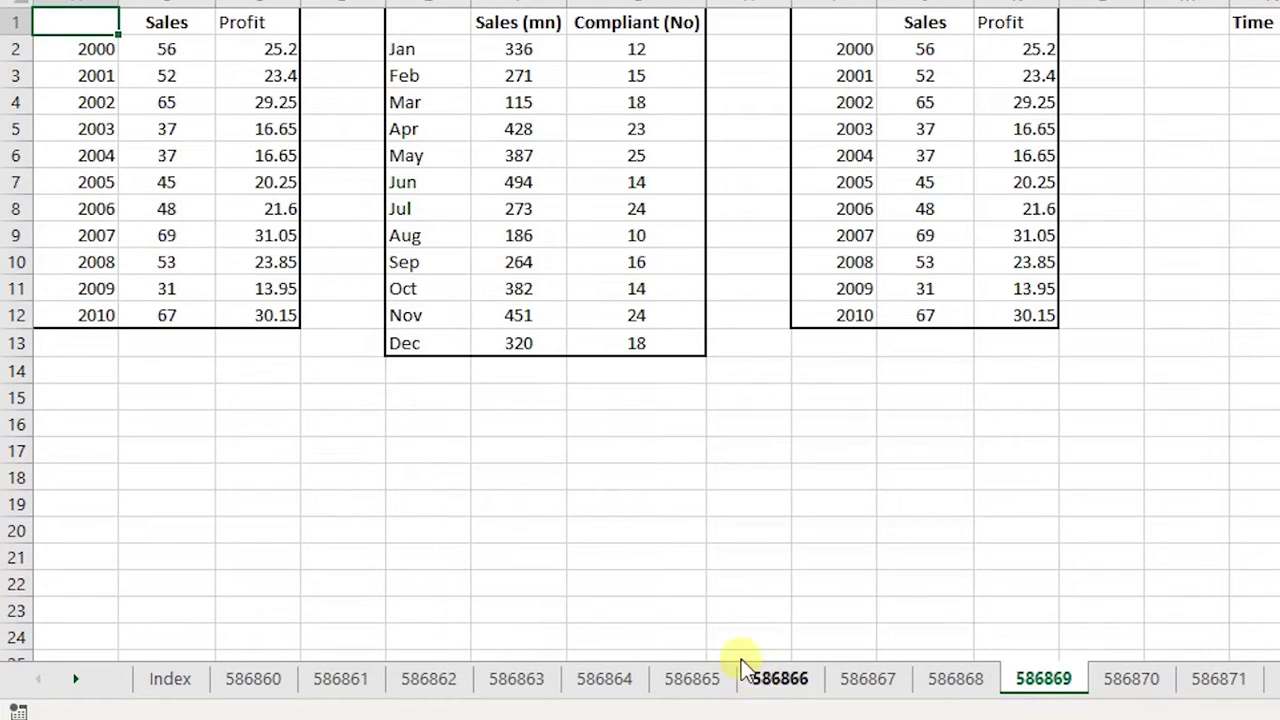
Examine the sales, complaint and data consumer tables on sheets 586860 through 586863.
click(253, 680)
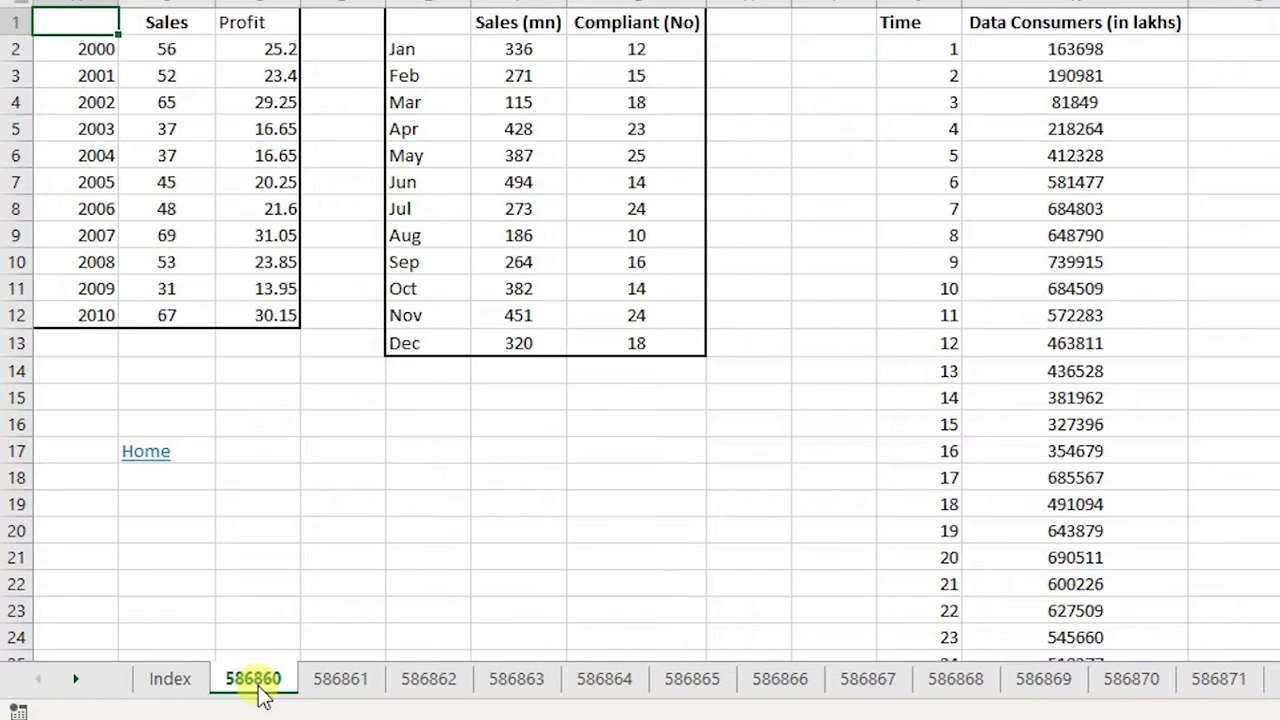
click(343, 688)
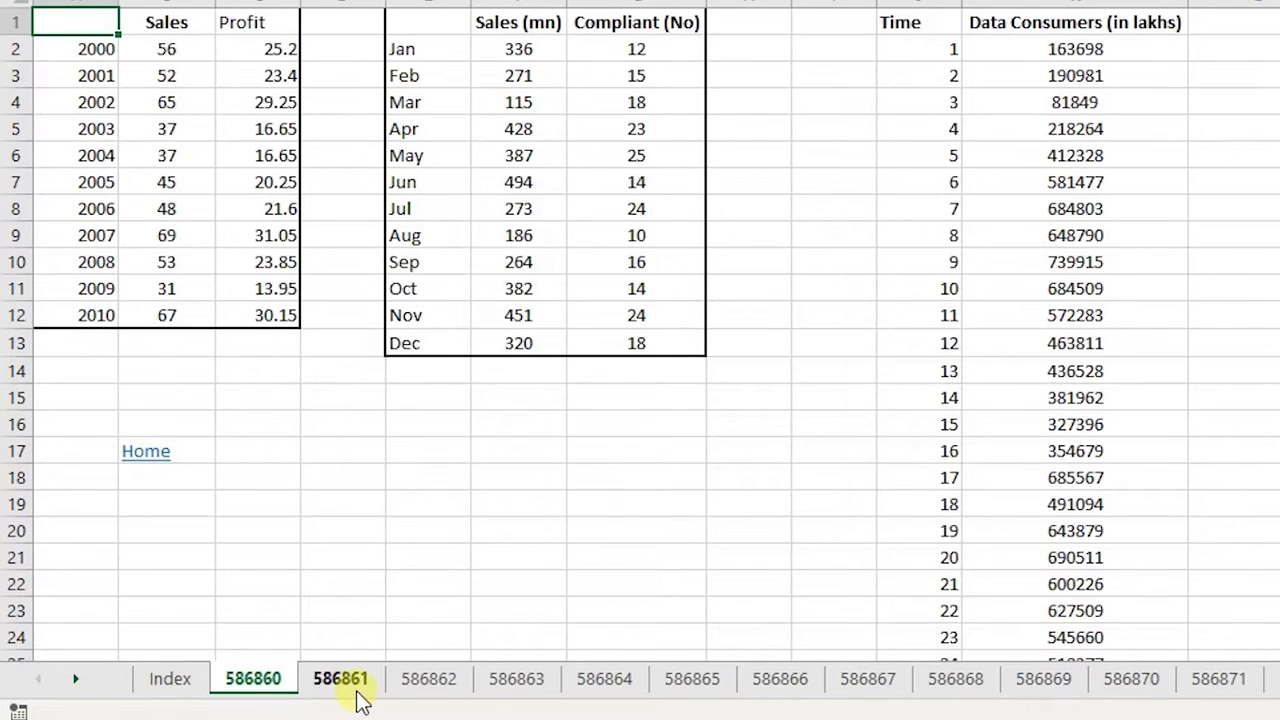
click(405, 688)
drag(757, 608, 14, 14)
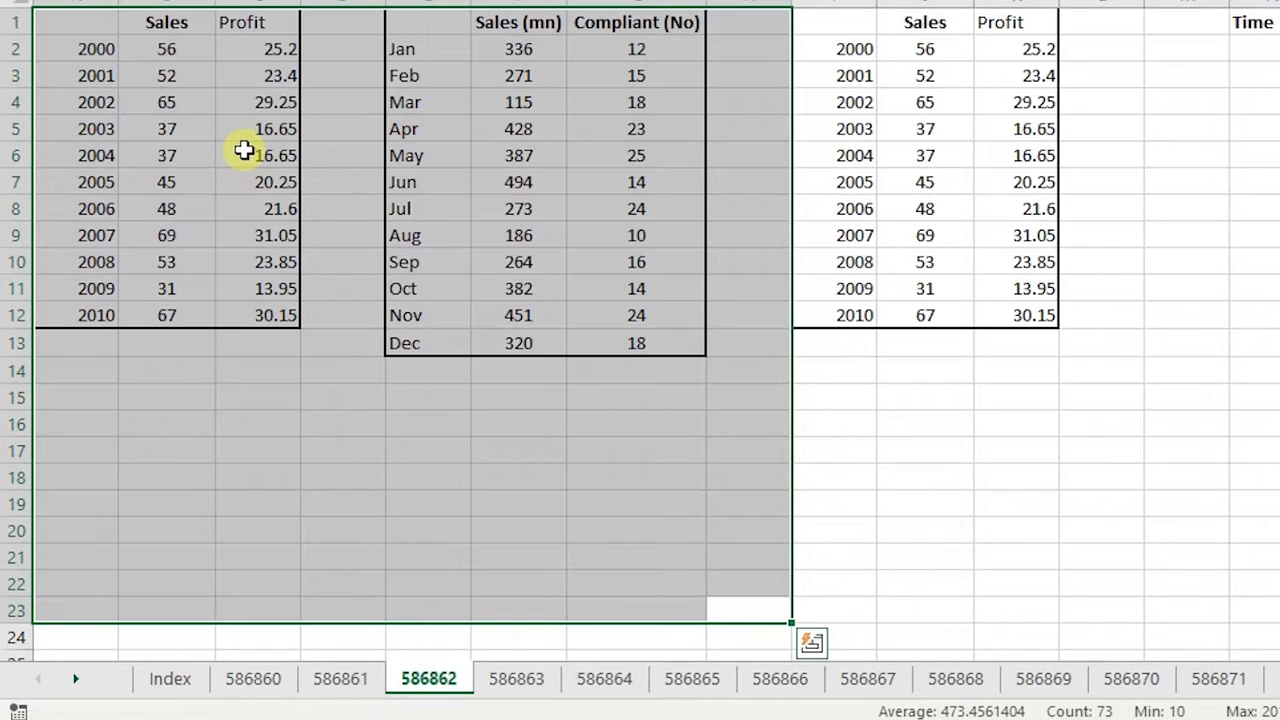
click(1066, 232)
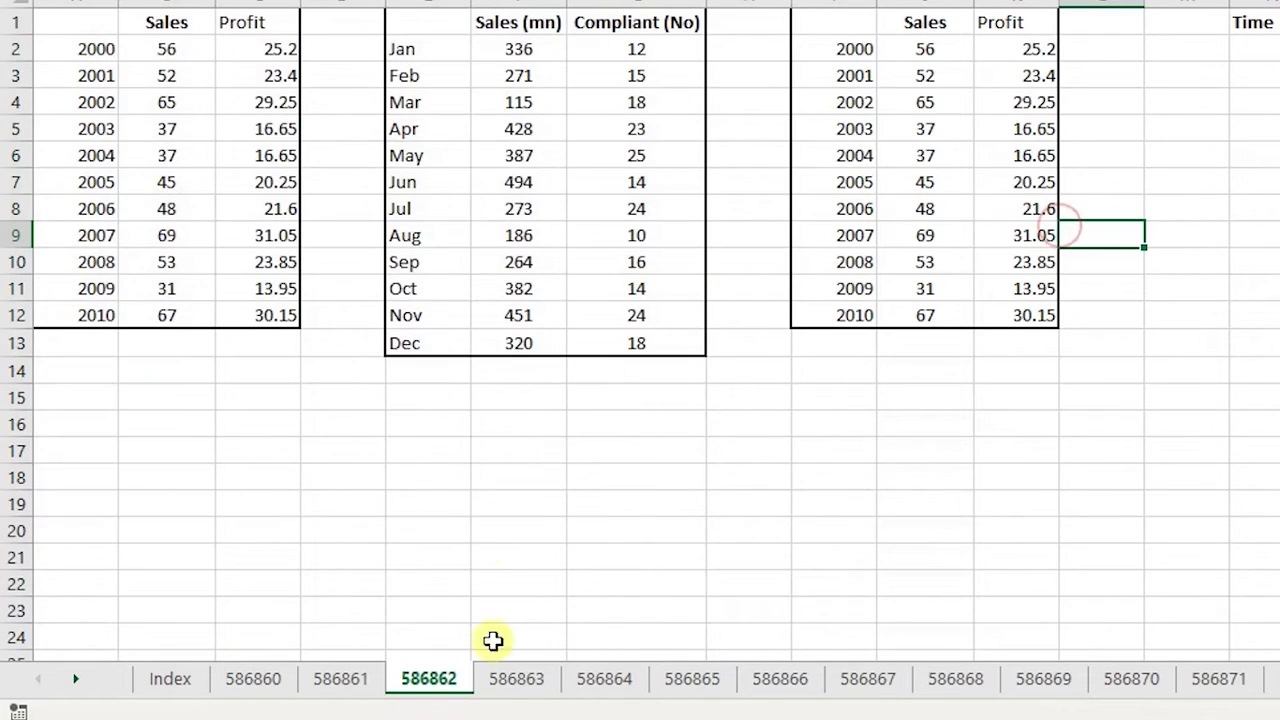
click(516, 680)
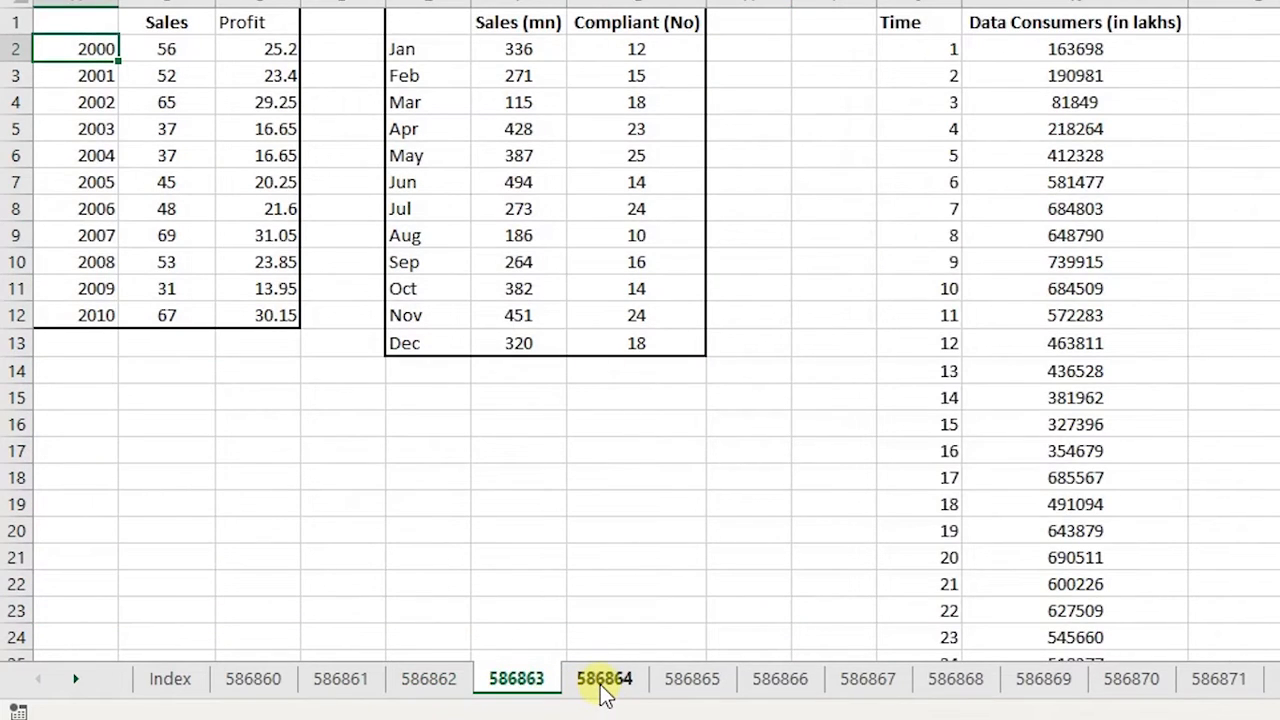
click(604, 682)
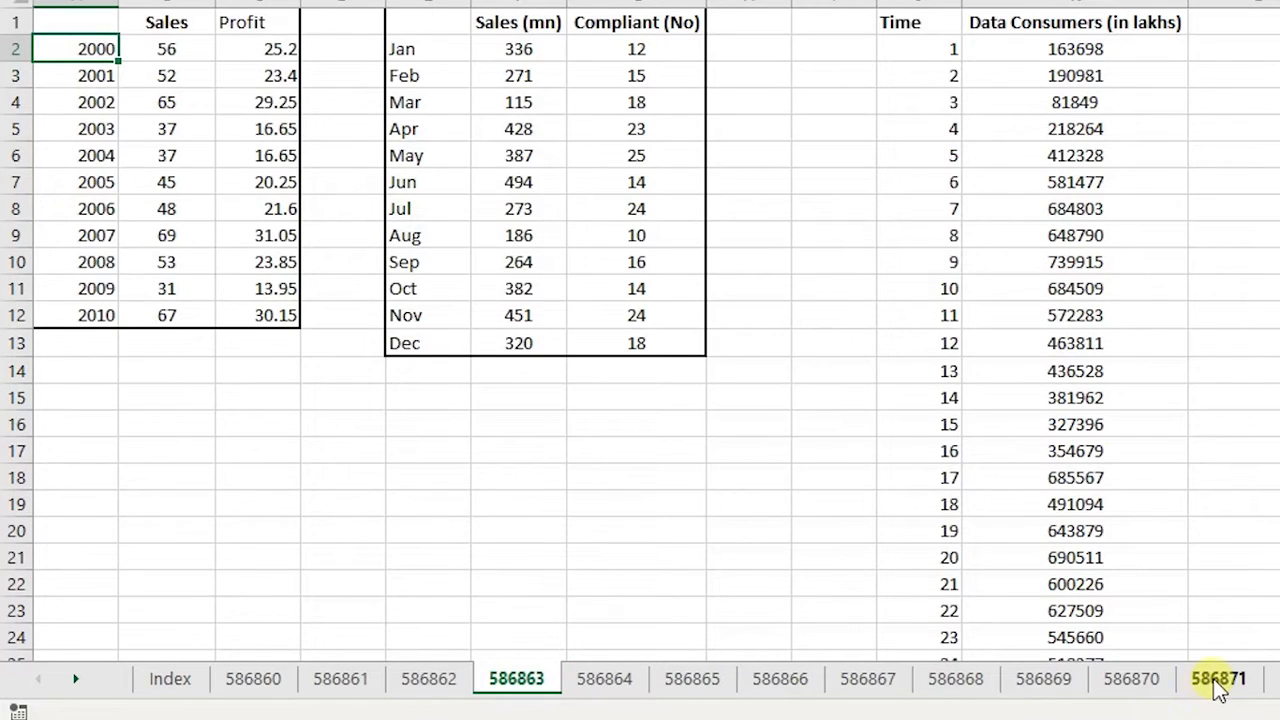
Return to the Index sheet and select the empty cell J14.
click(253, 682)
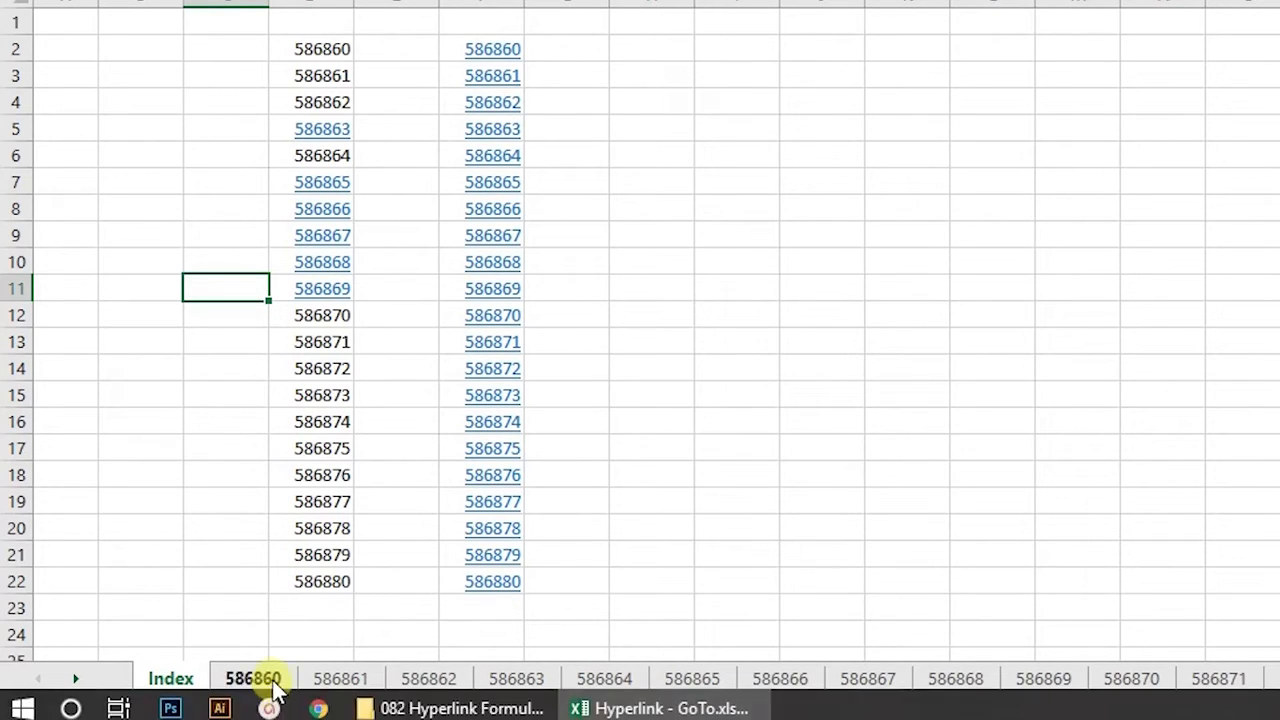
click(812, 360)
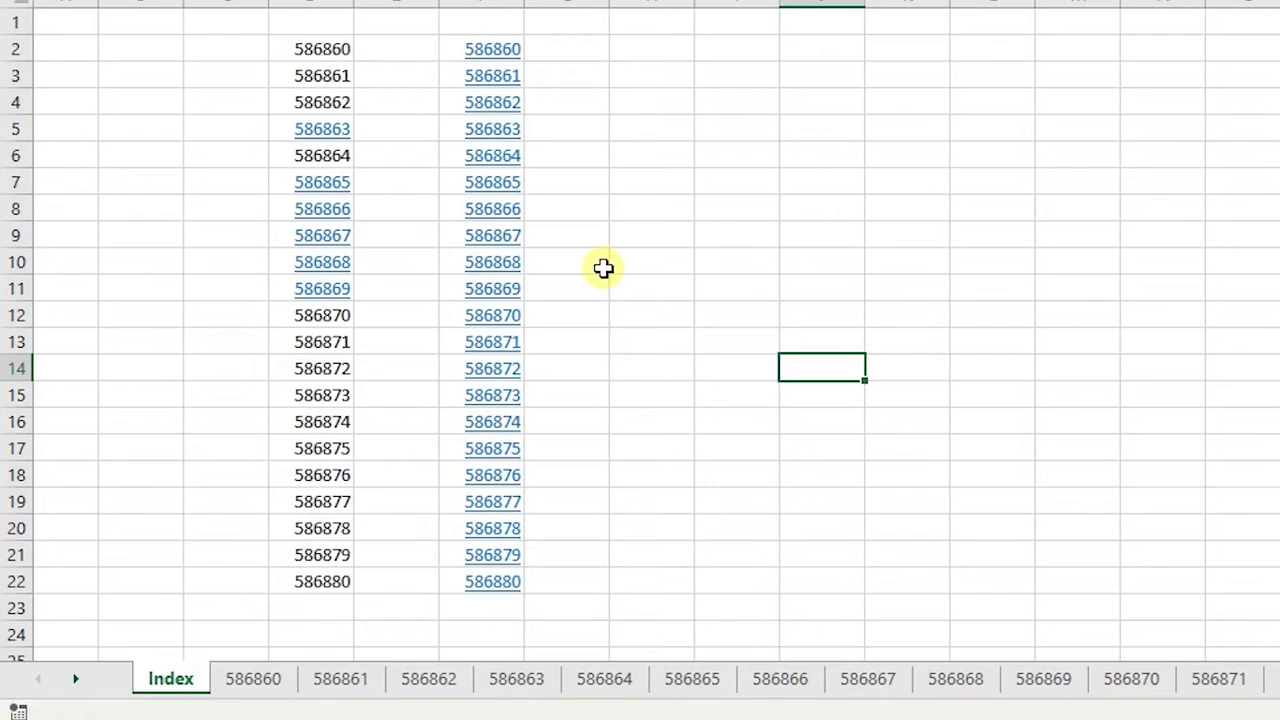
key(ctrl+g)
drag(228, 322, 718, 126)
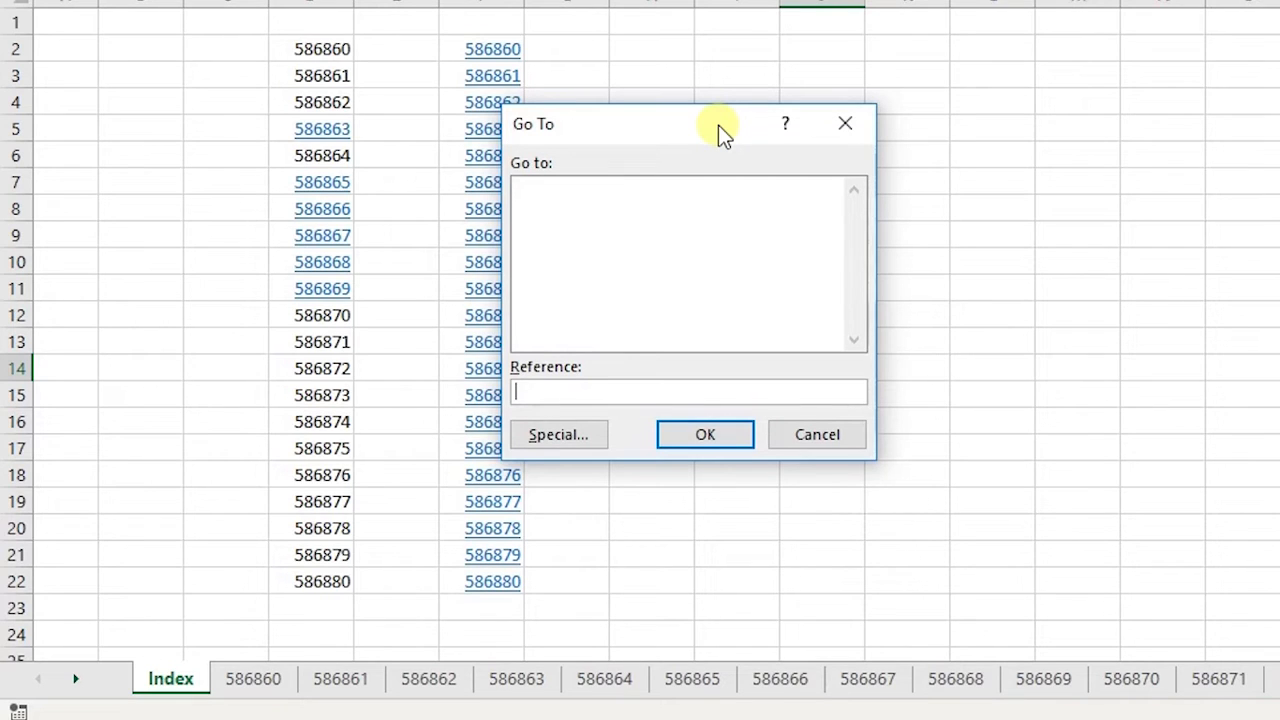
key(Escape)
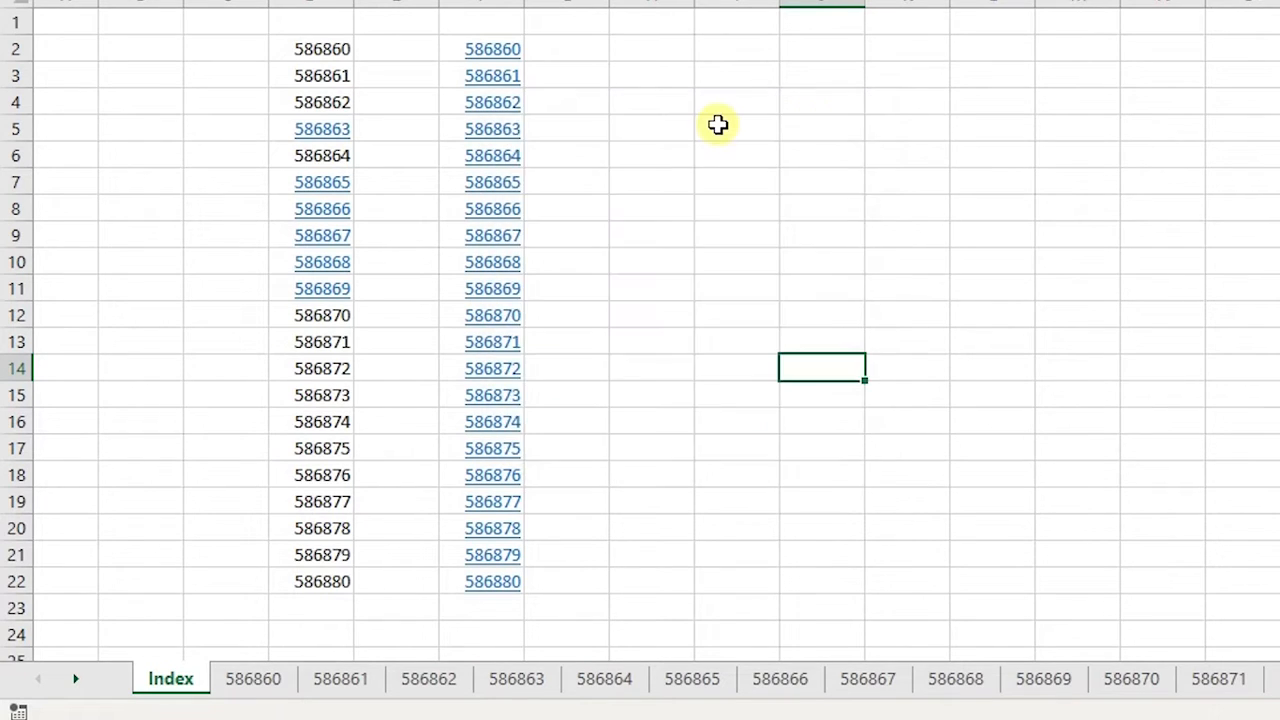
key(ctrl+g)
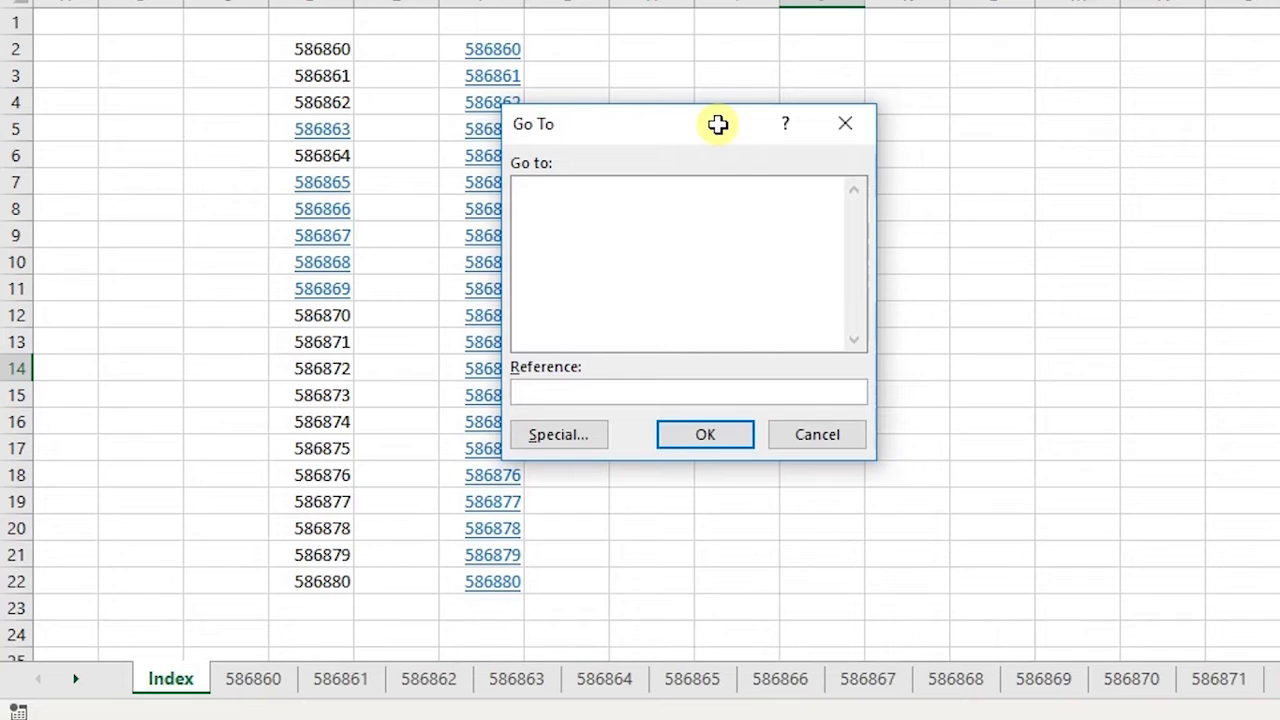
key(Escape)
key(ctrl+g)
key(Escape)
Use Go To with the reference 586872!A1 to jump to cell A1 of that sheet.
key(ctrl+g)
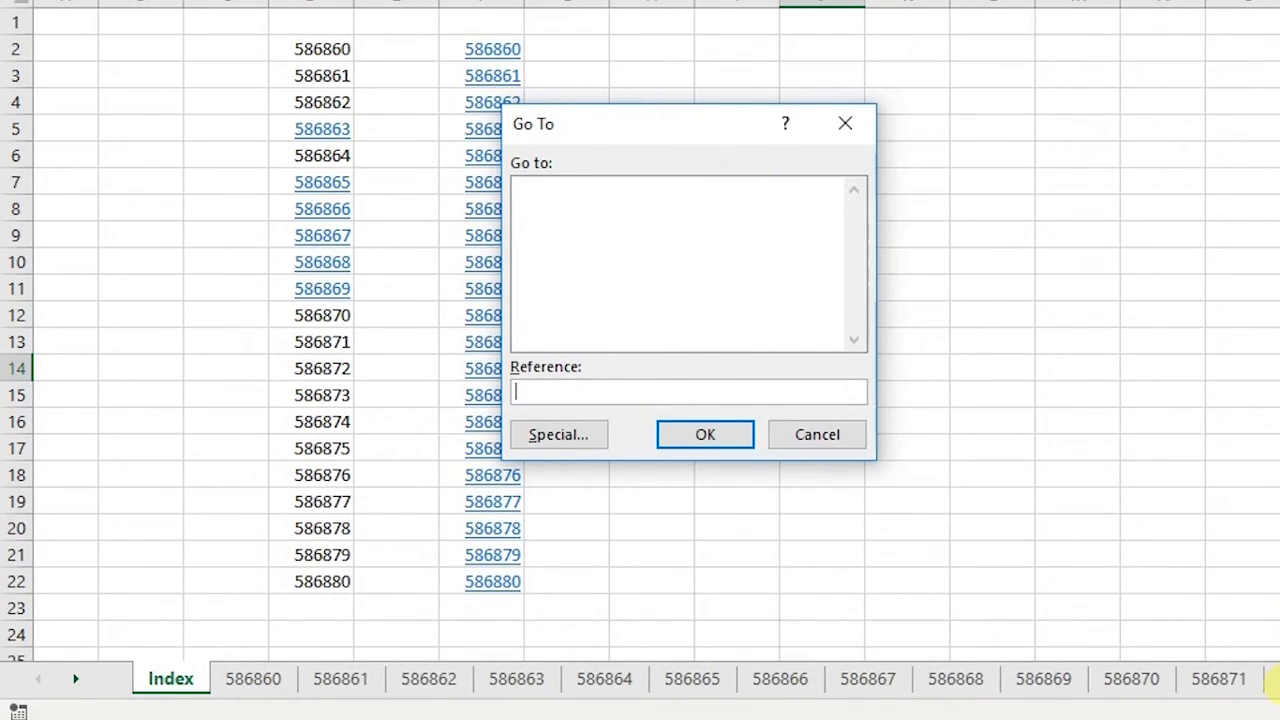
click(557, 396)
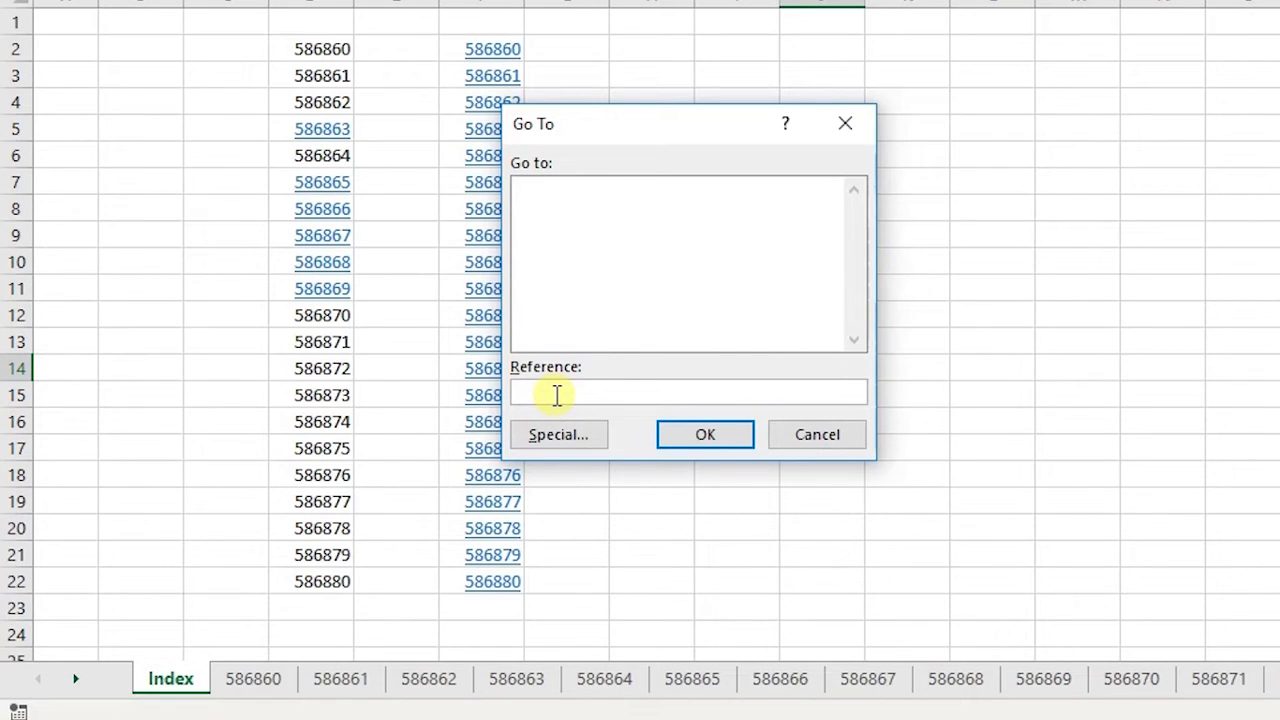
text(58)
text(6870)
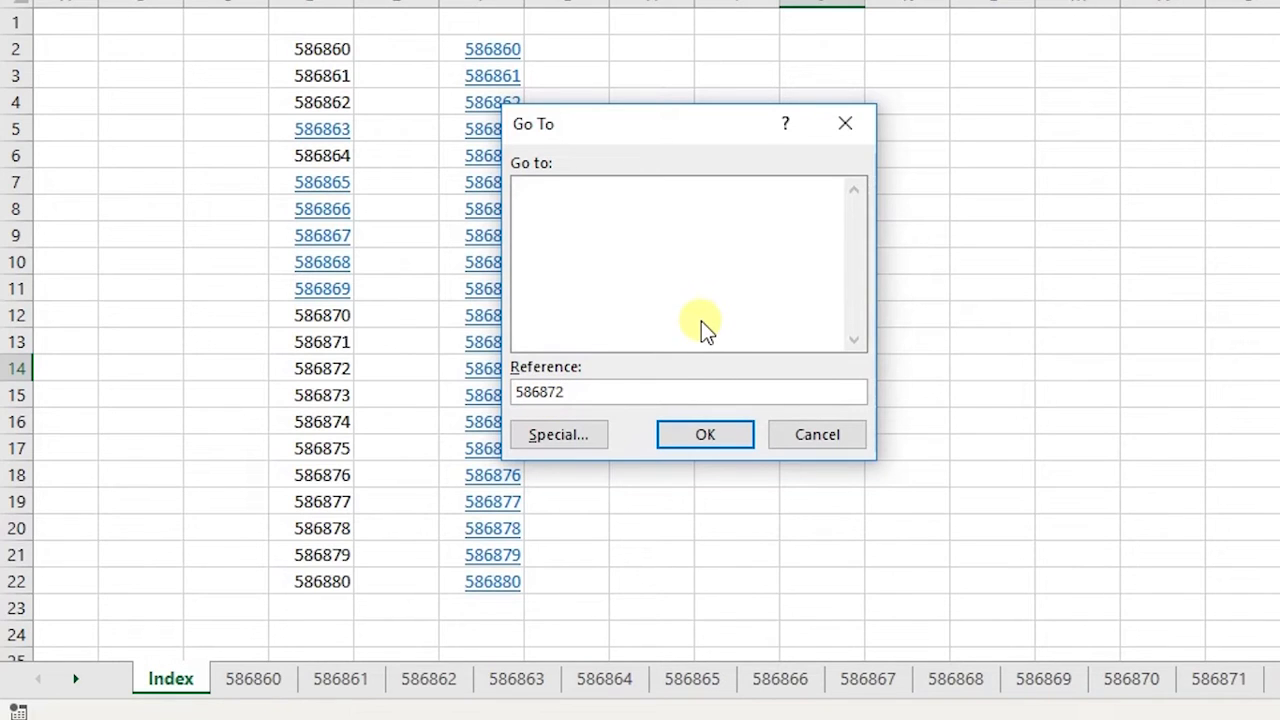
text(!A1)
click(702, 433)
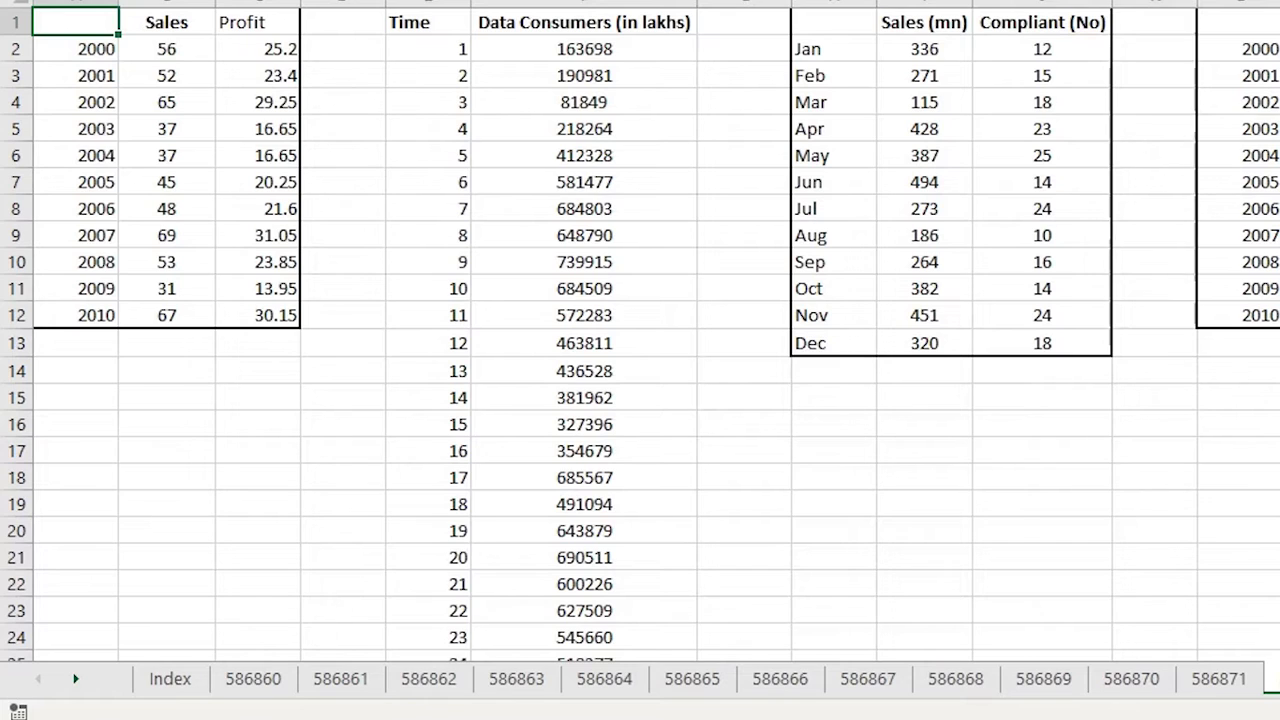
Use Go To with the reference Index!A1 to jump back to the start of the Index sheet.
key(ctrl+g)
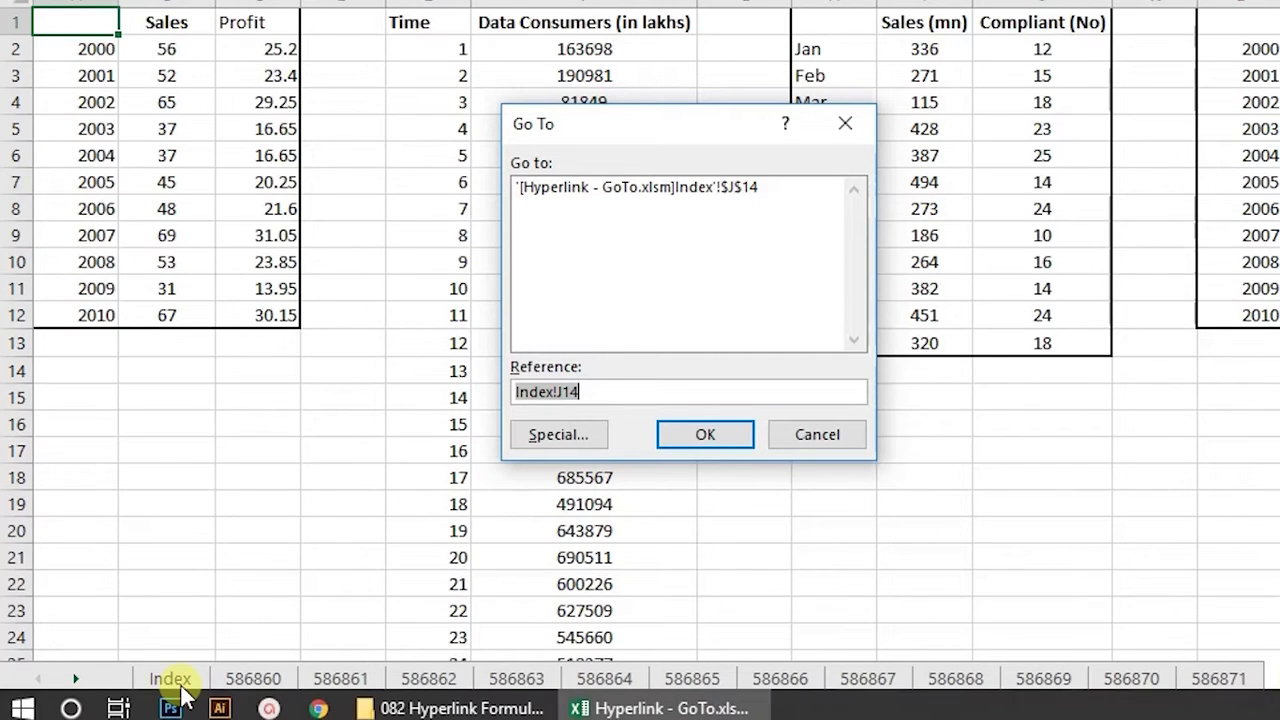
click(619, 390)
drag(619, 390, 414, 380)
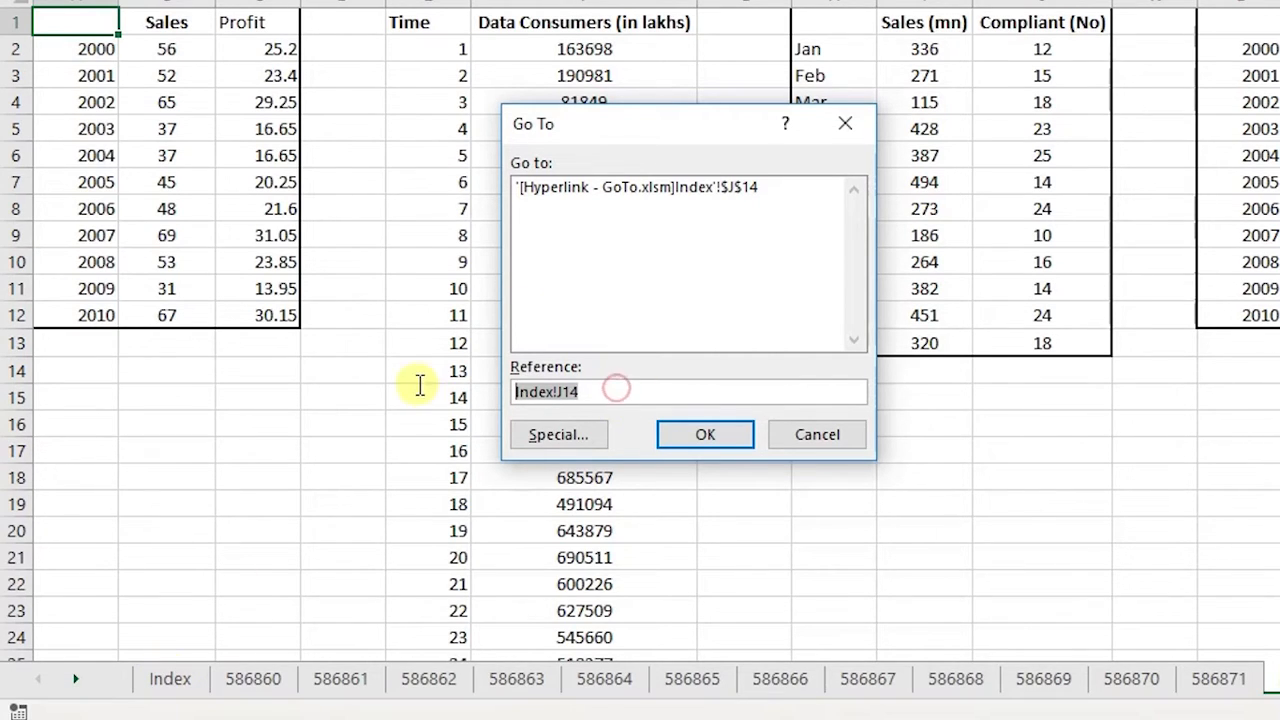
text(Index)
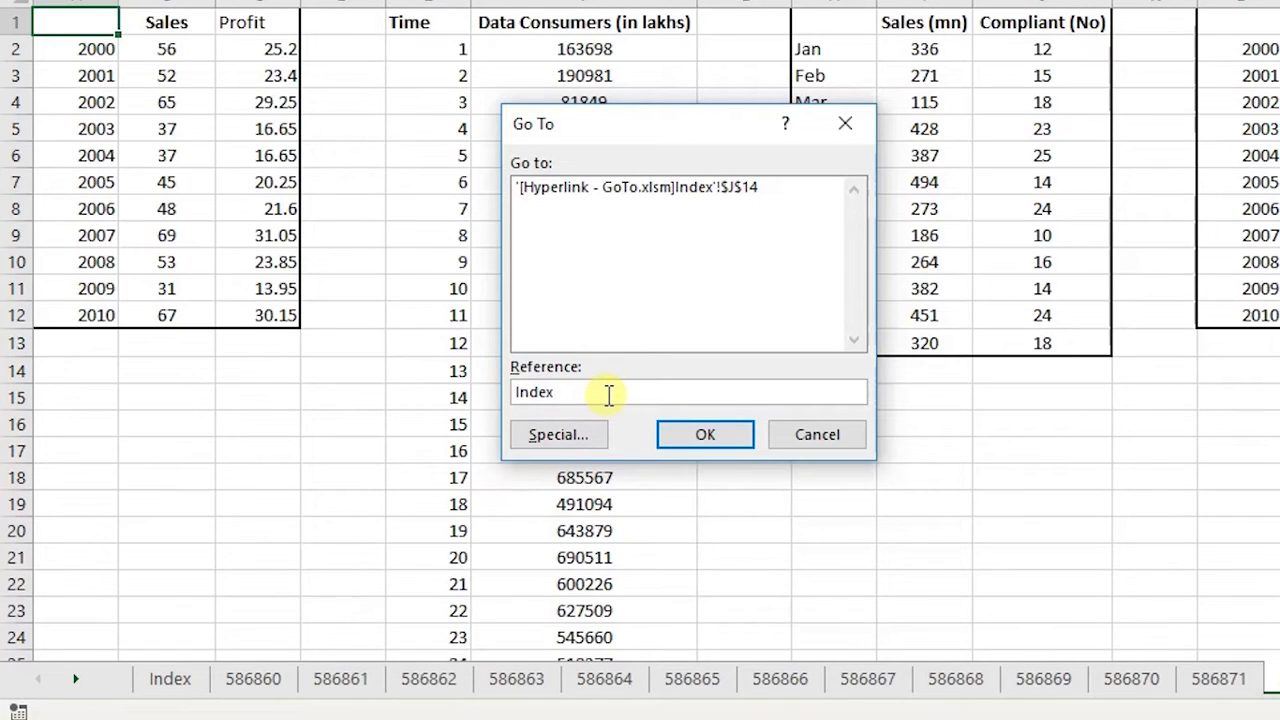
text(!A1)
key(Return)
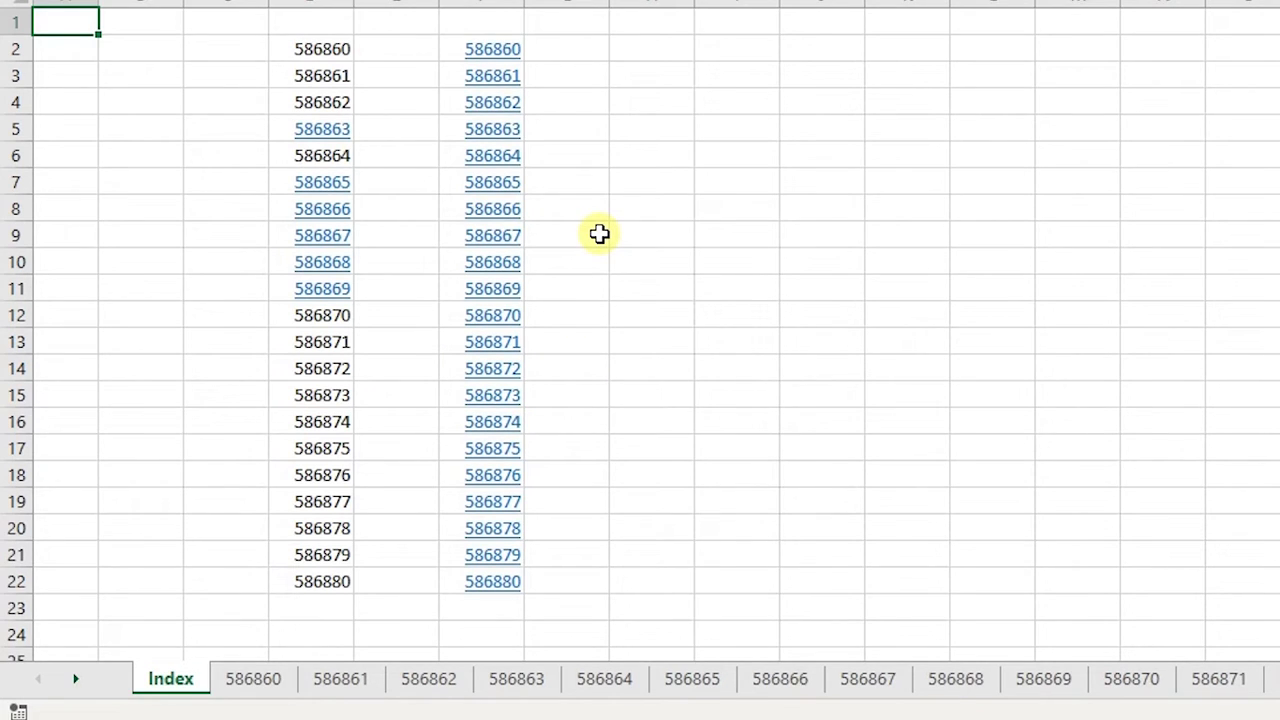
Bring up the workbook's complete sheet list and activate sheet 586870 from it.
right_click(57, 697)
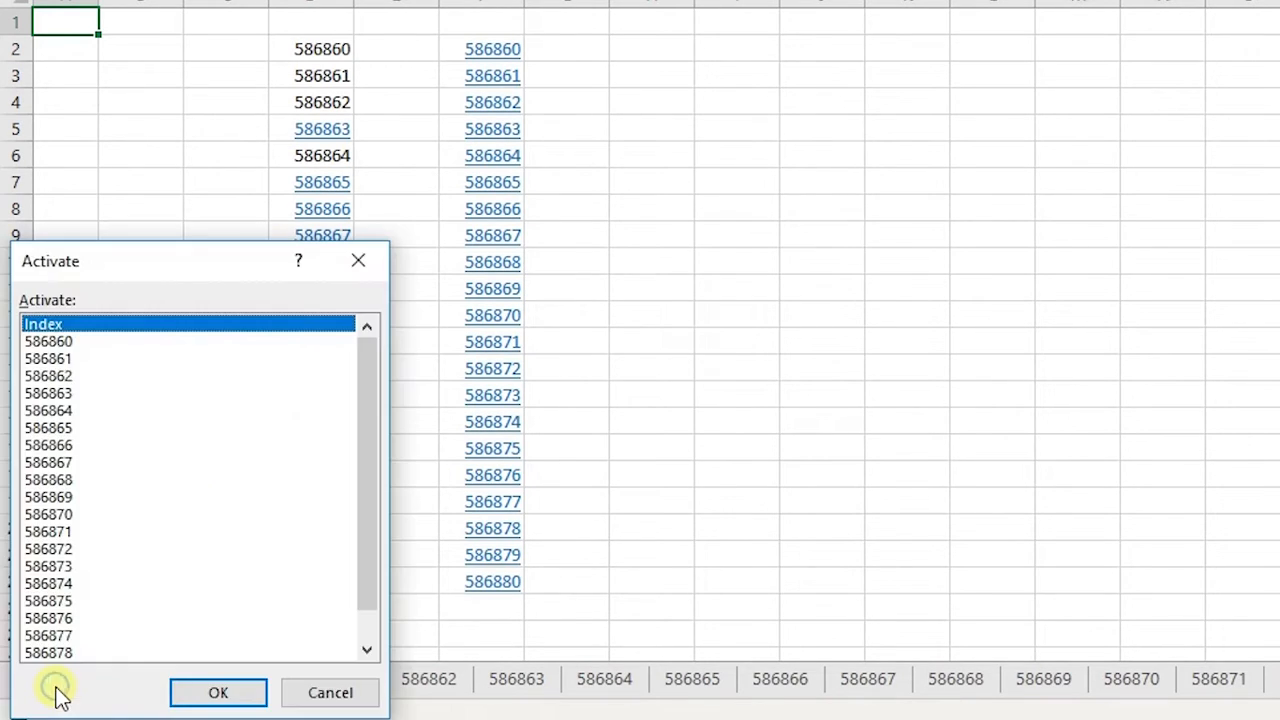
click(303, 693)
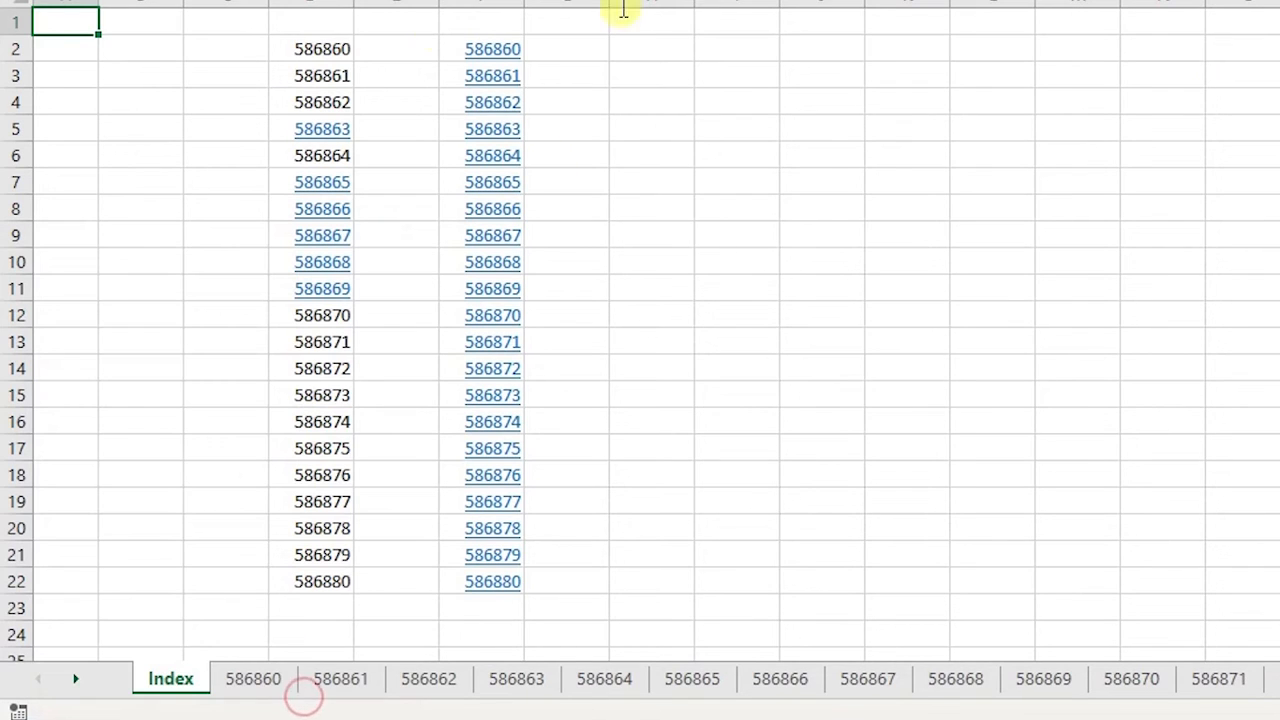
right_click(57, 690)
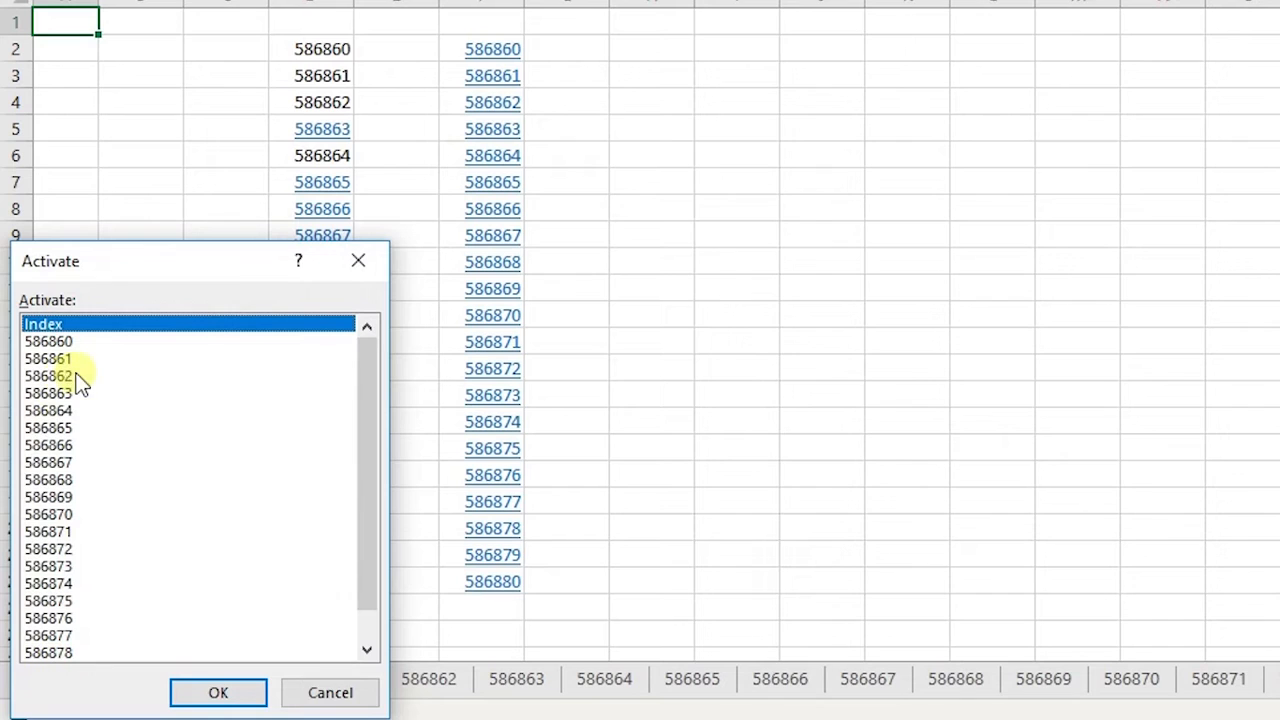
drag(368, 359, 356, 321)
drag(363, 383, 371, 491)
click(60, 653)
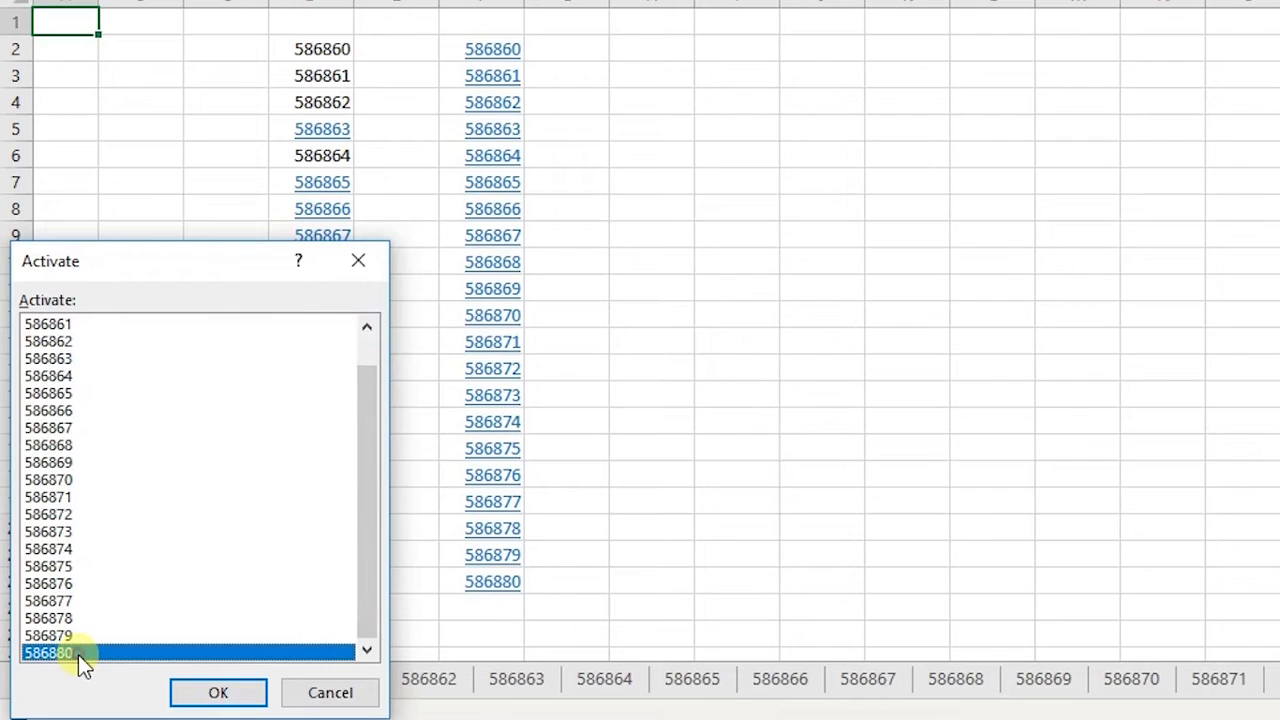
click(66, 480)
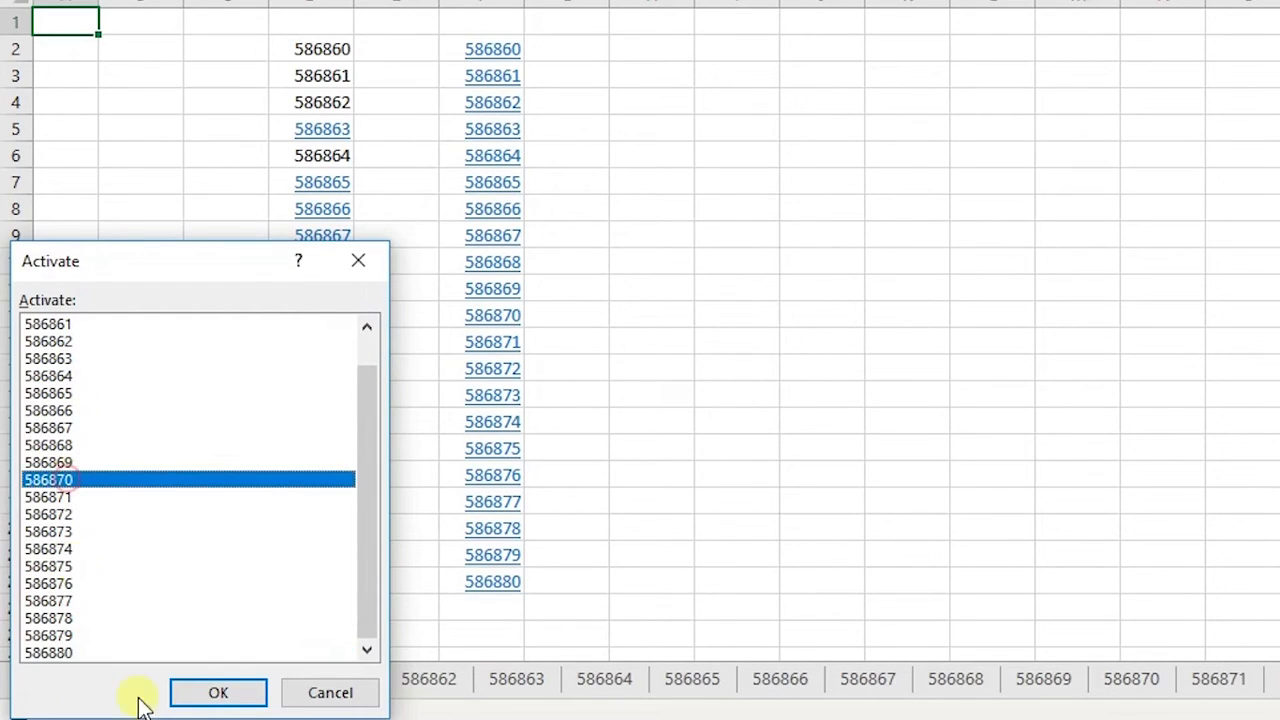
click(214, 690)
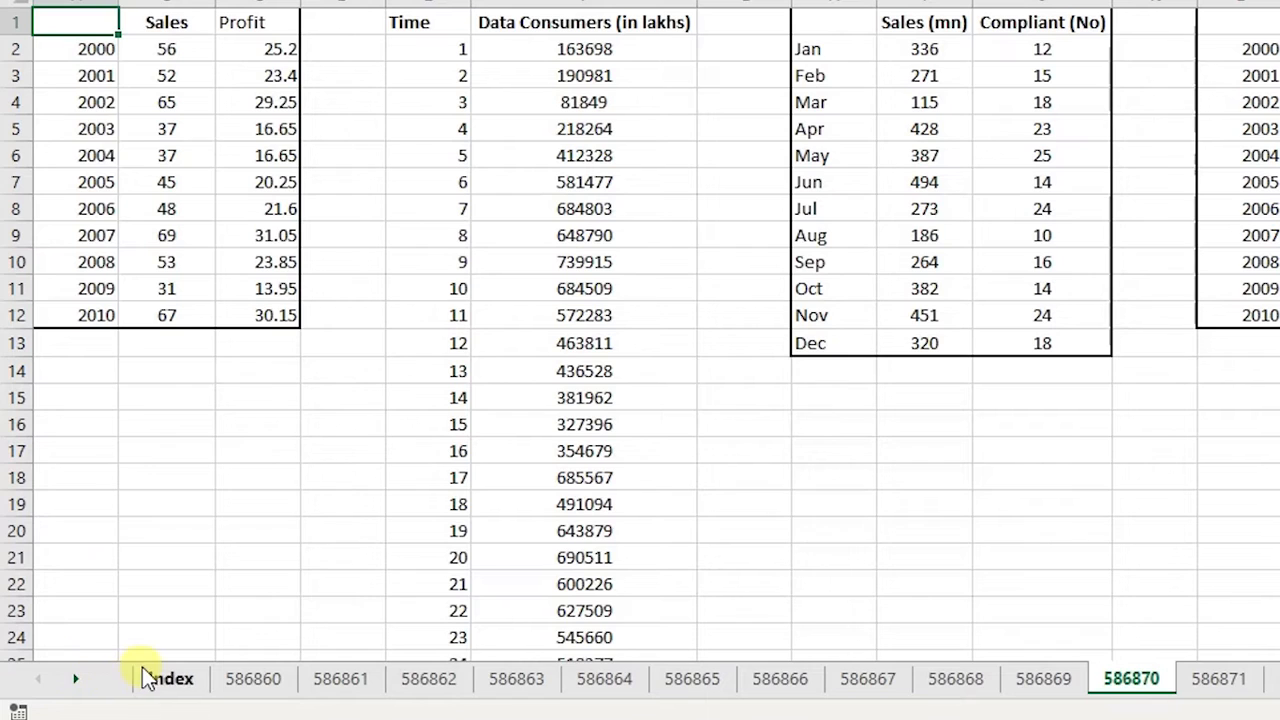
Dismiss the reopened sheet list without choosing a sheet and go back to the Index sheet.
right_click(52, 682)
click(330, 694)
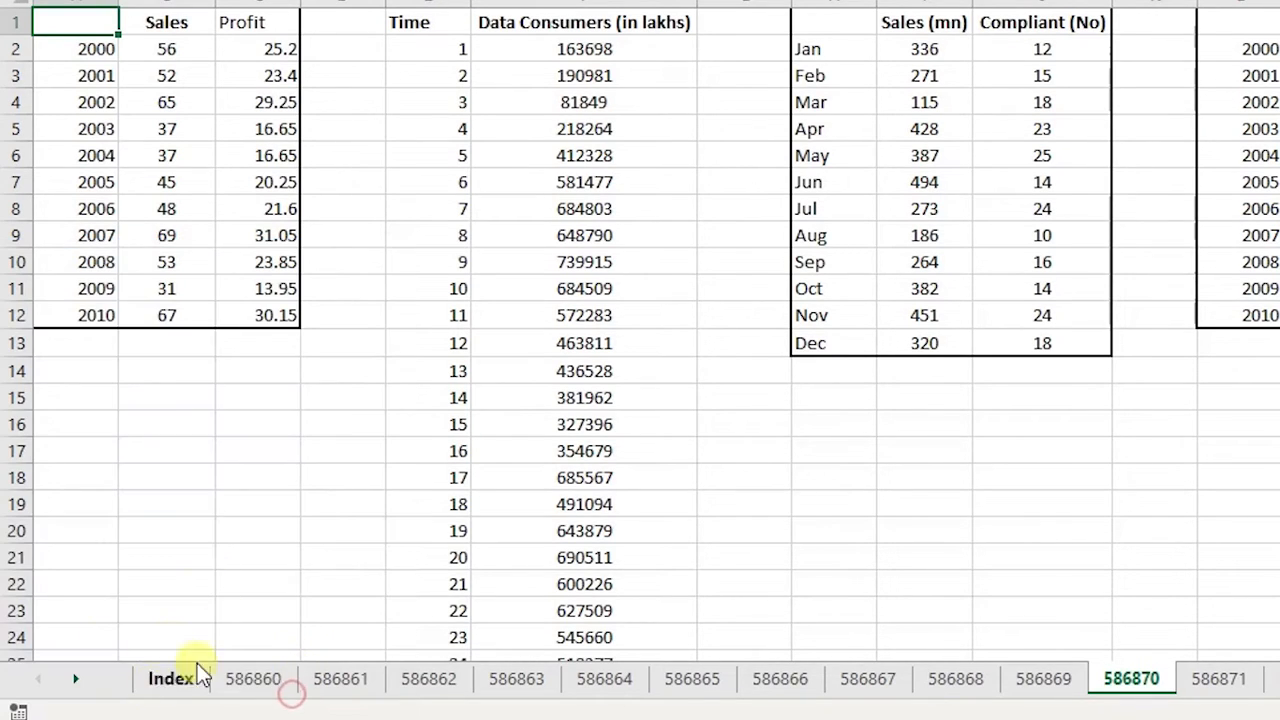
click(171, 679)
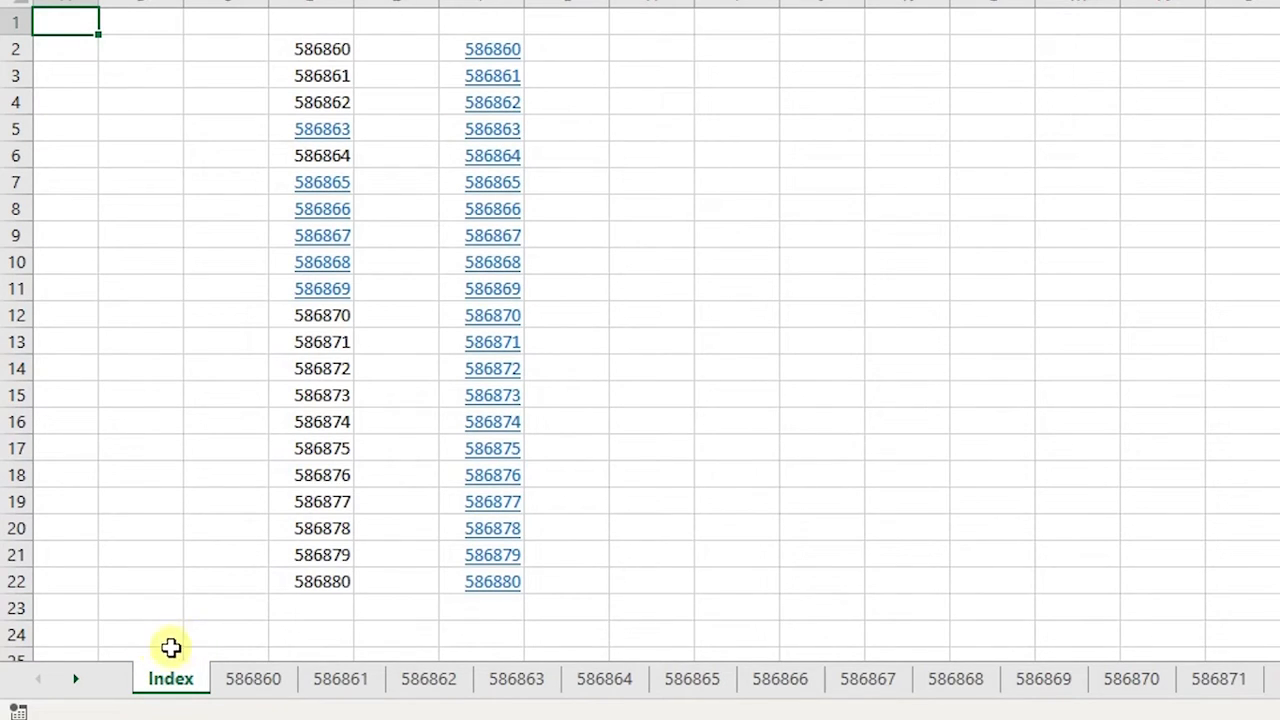
Look through the workbook's complete sheet list, highlight sheets 586865 and 586870 in it, and dismiss it without activating a sheet.
right_click(86, 679)
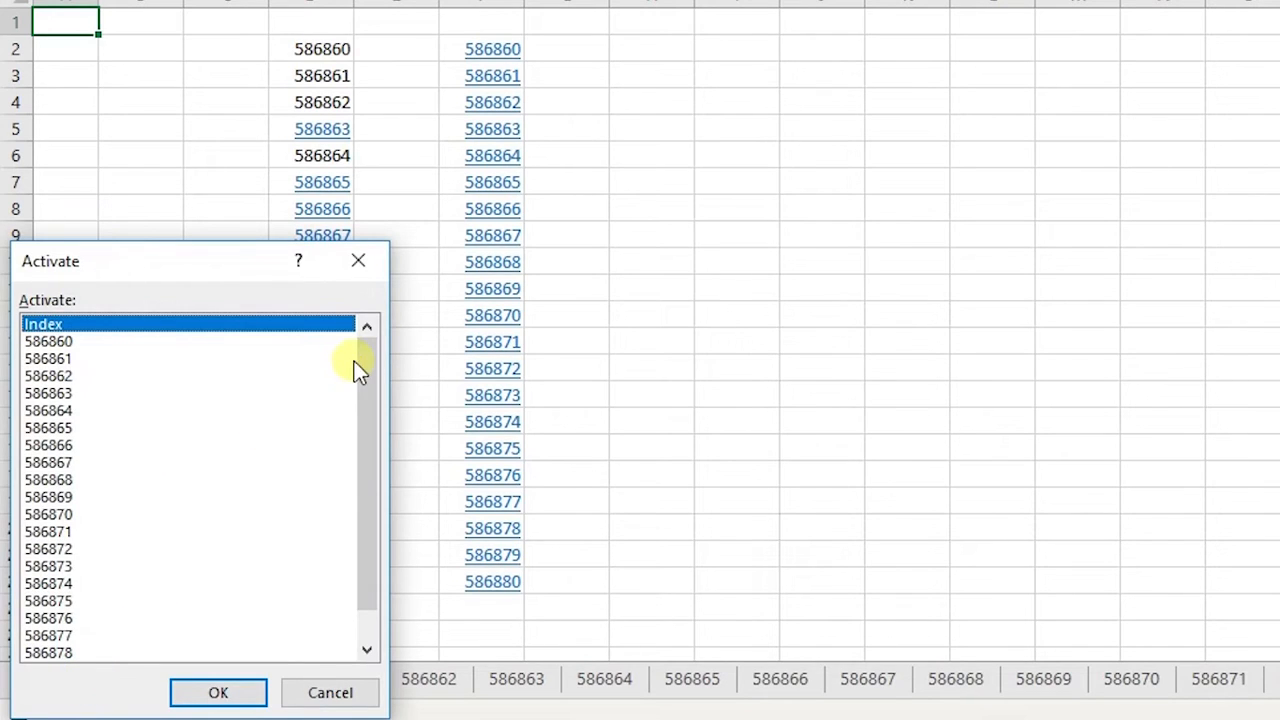
drag(358, 363, 368, 390)
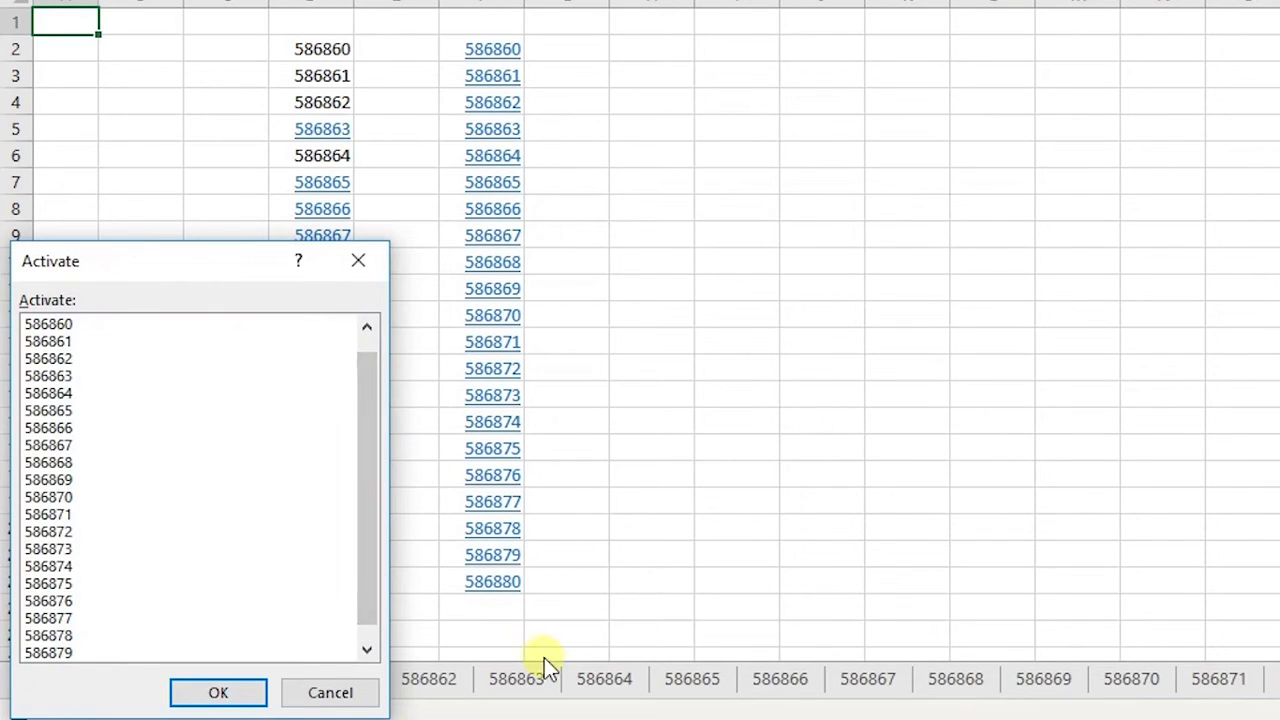
click(50, 404)
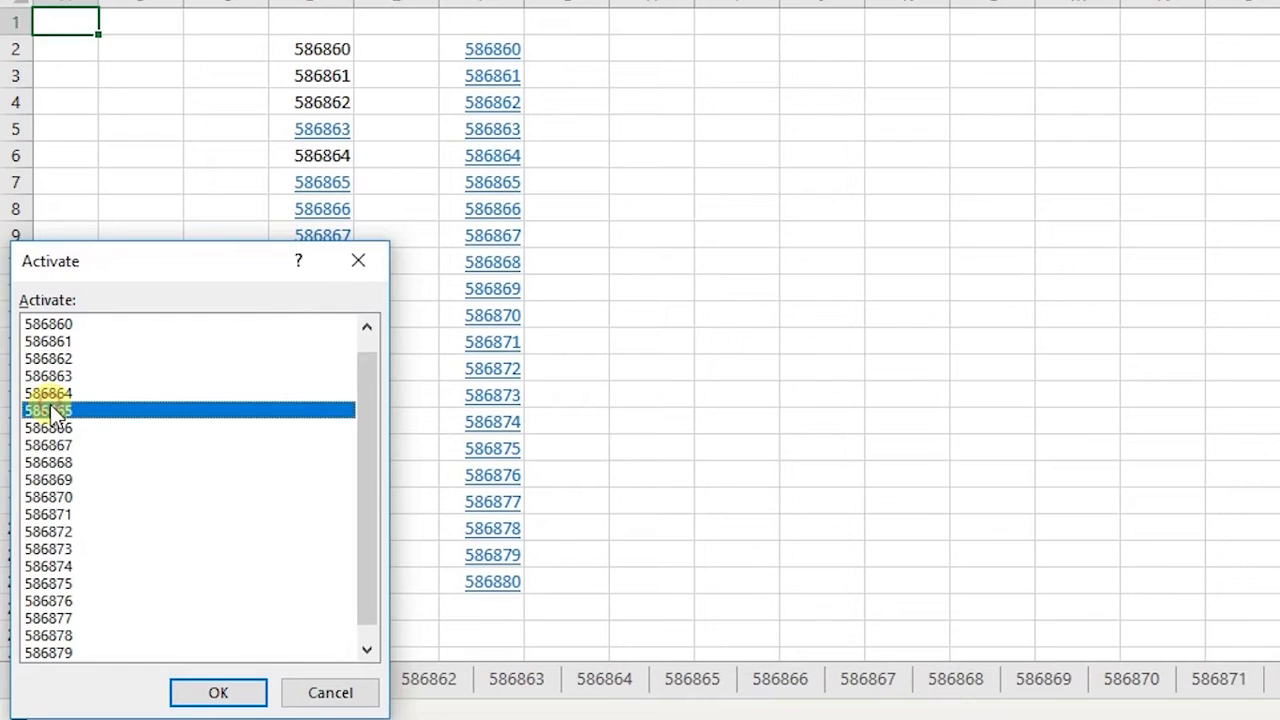
scroll(49, 405, down, 1)
click(65, 479)
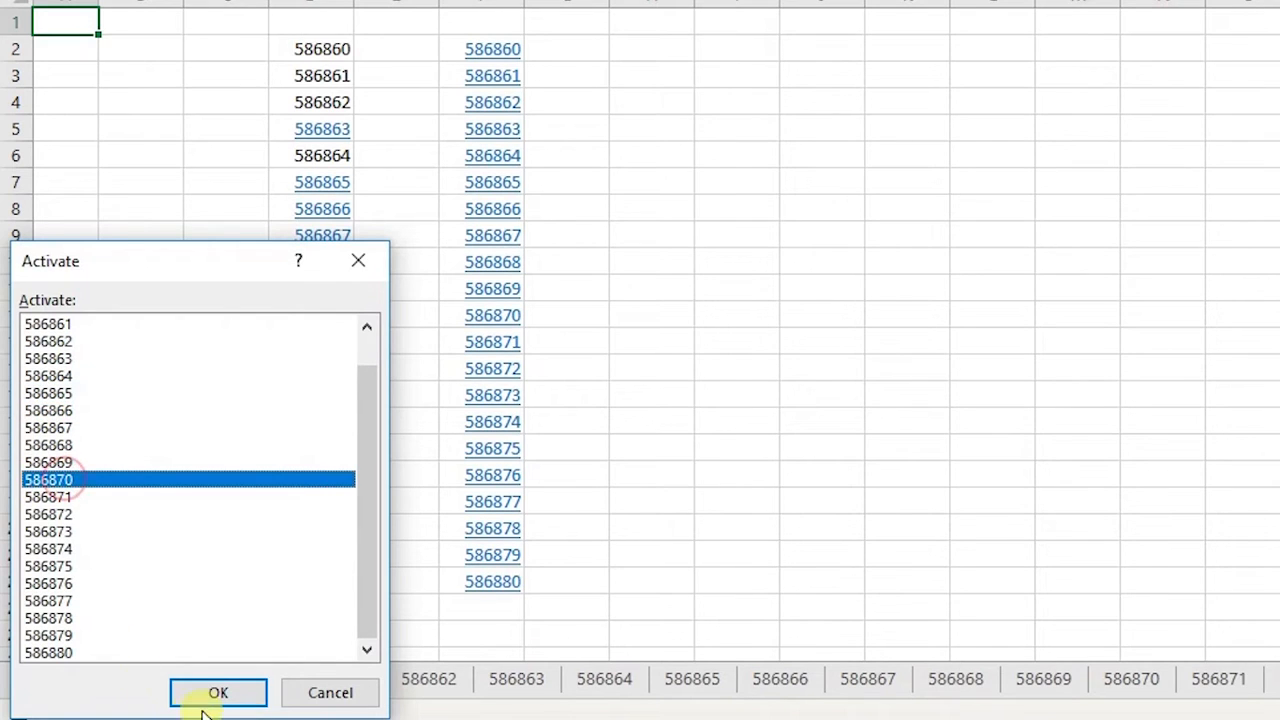
click(295, 702)
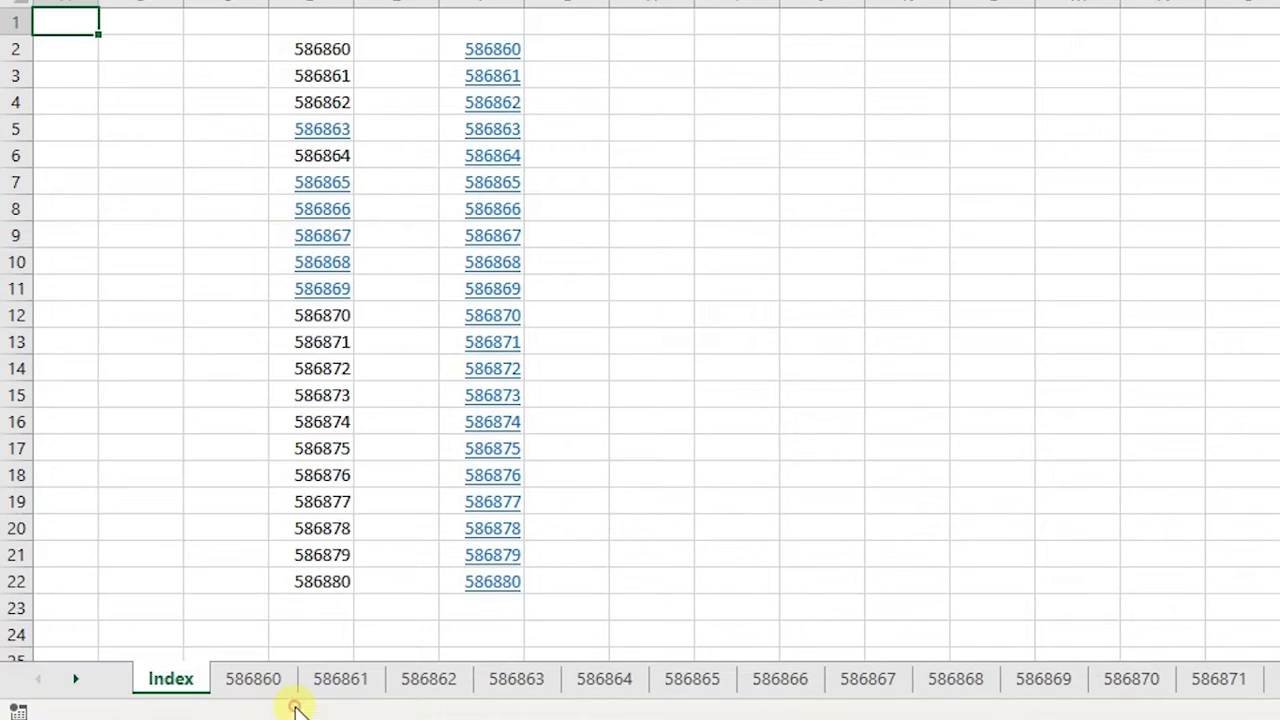
Highlight the ID list in D2:D22 and the empty range G2:G22 beside the existing links on the Index sheet.
click(584, 368)
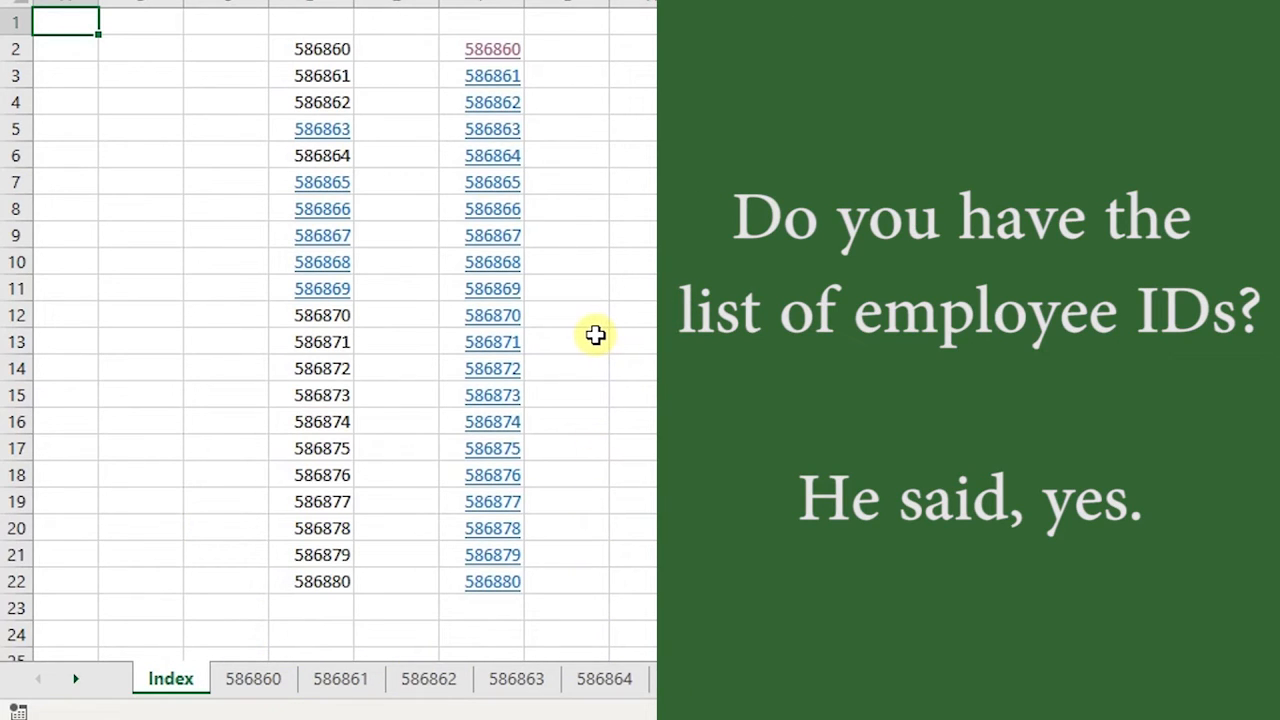
drag(329, 48, 320, 569)
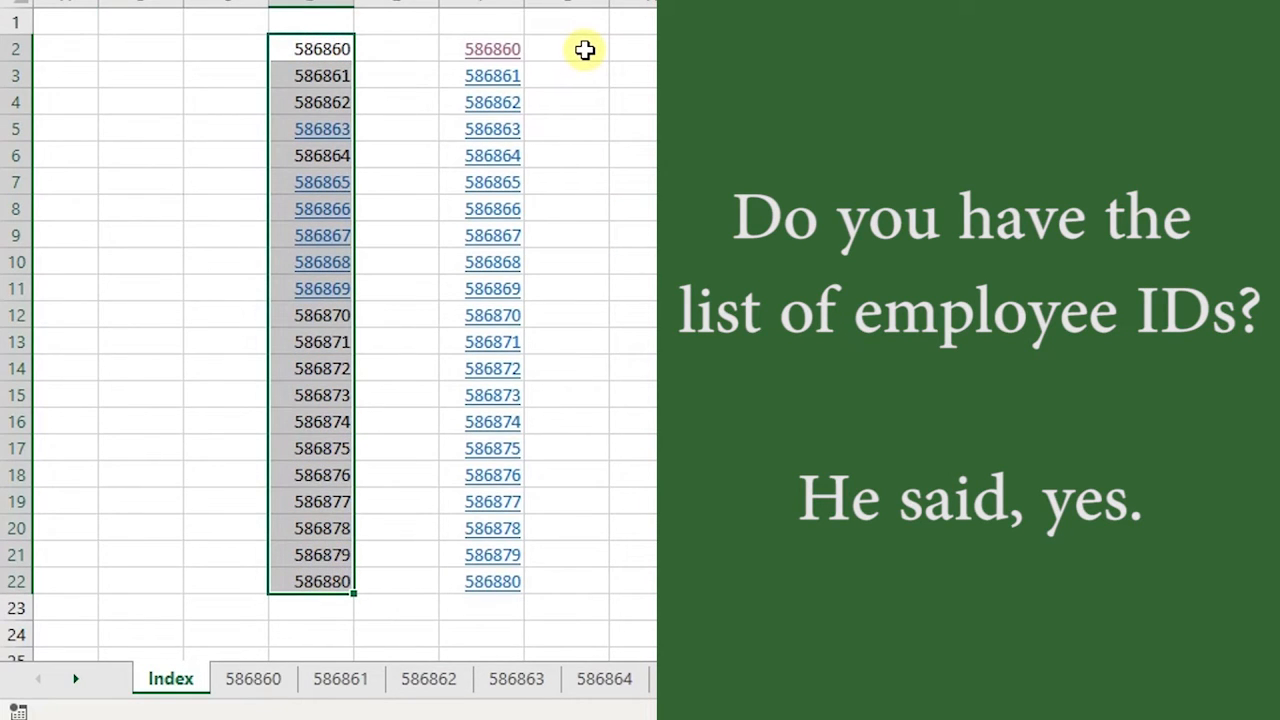
drag(585, 49, 600, 580)
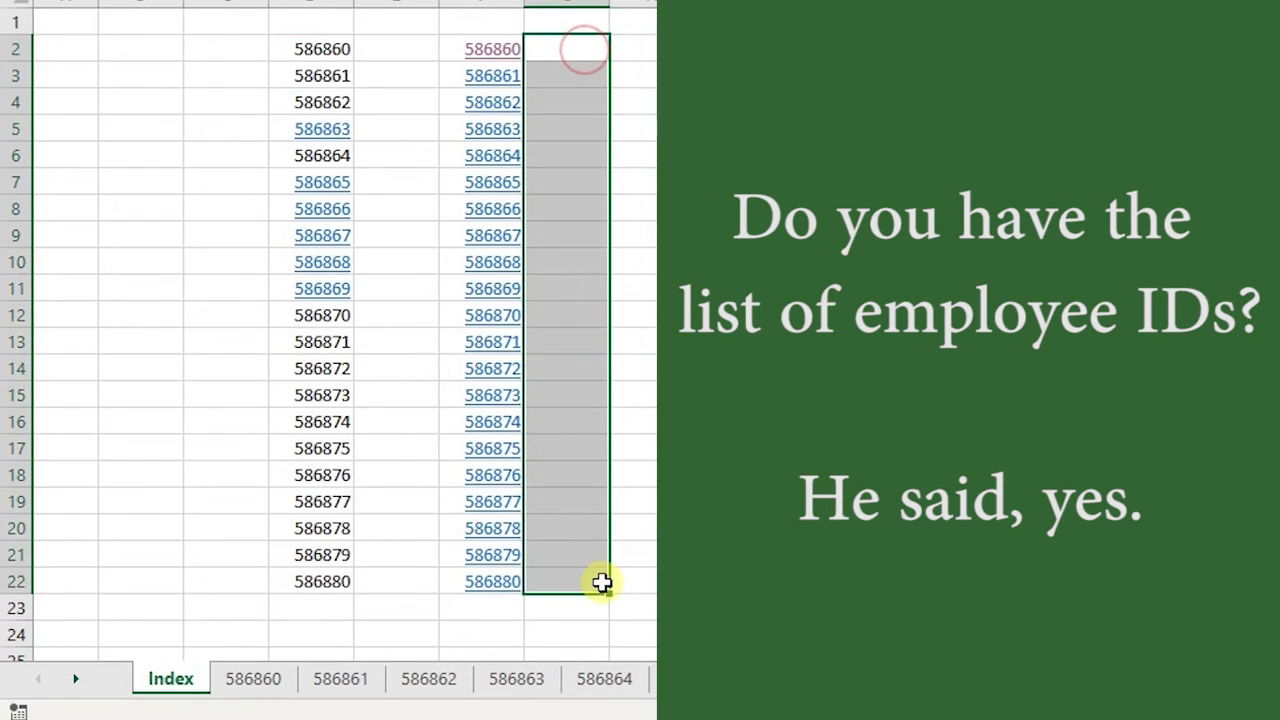
click(555, 152)
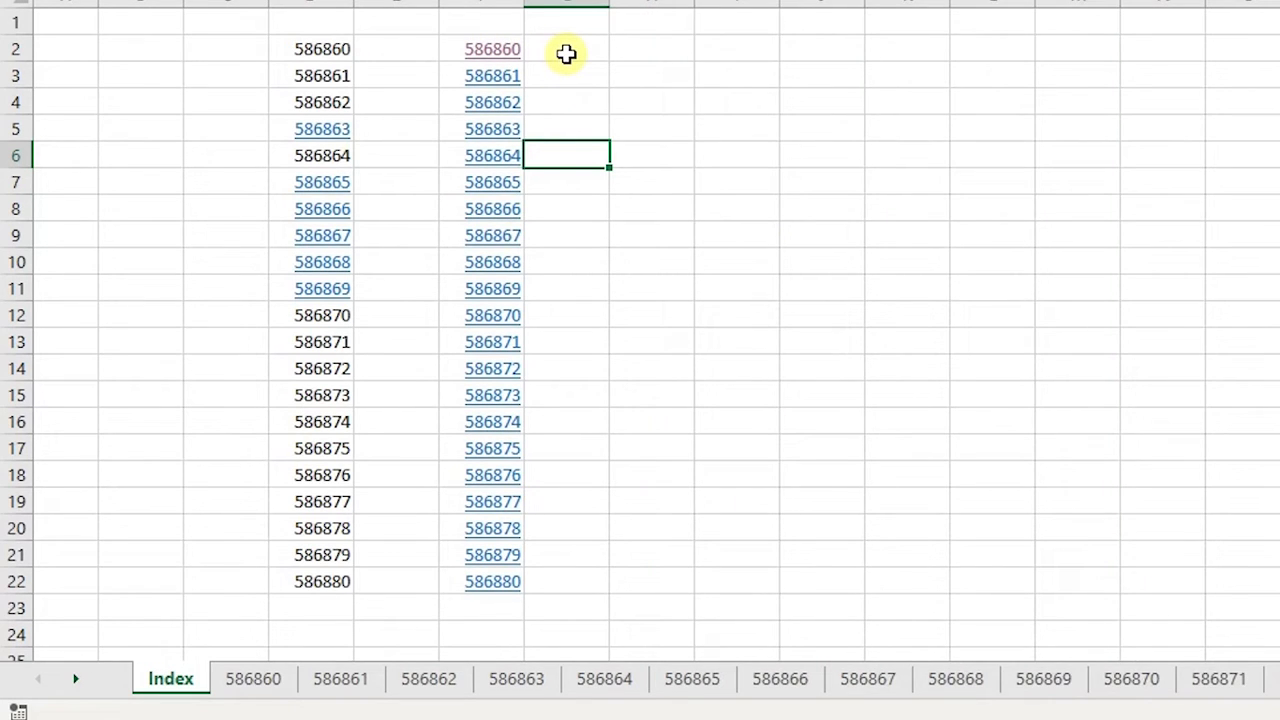
Start a HYPERLINK formula in cell G2 to examine its arguments, and cancel the entry.
click(566, 53)
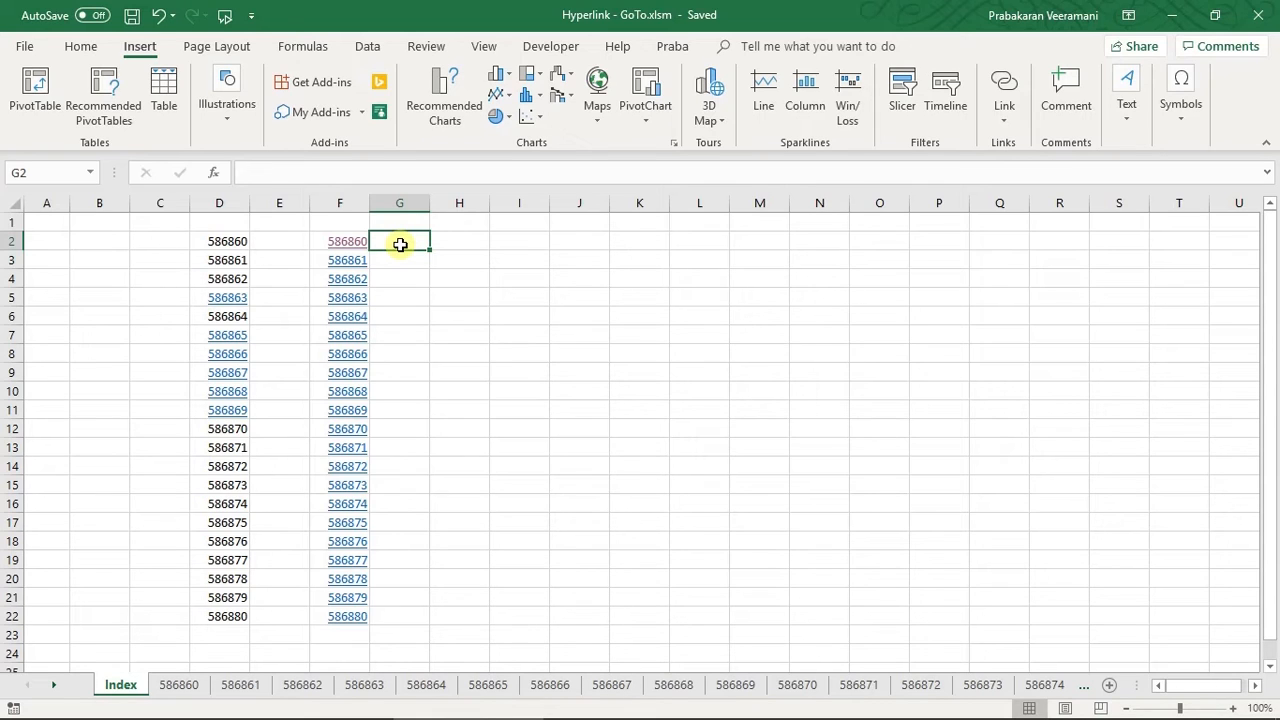
text(=HYPERLINK()
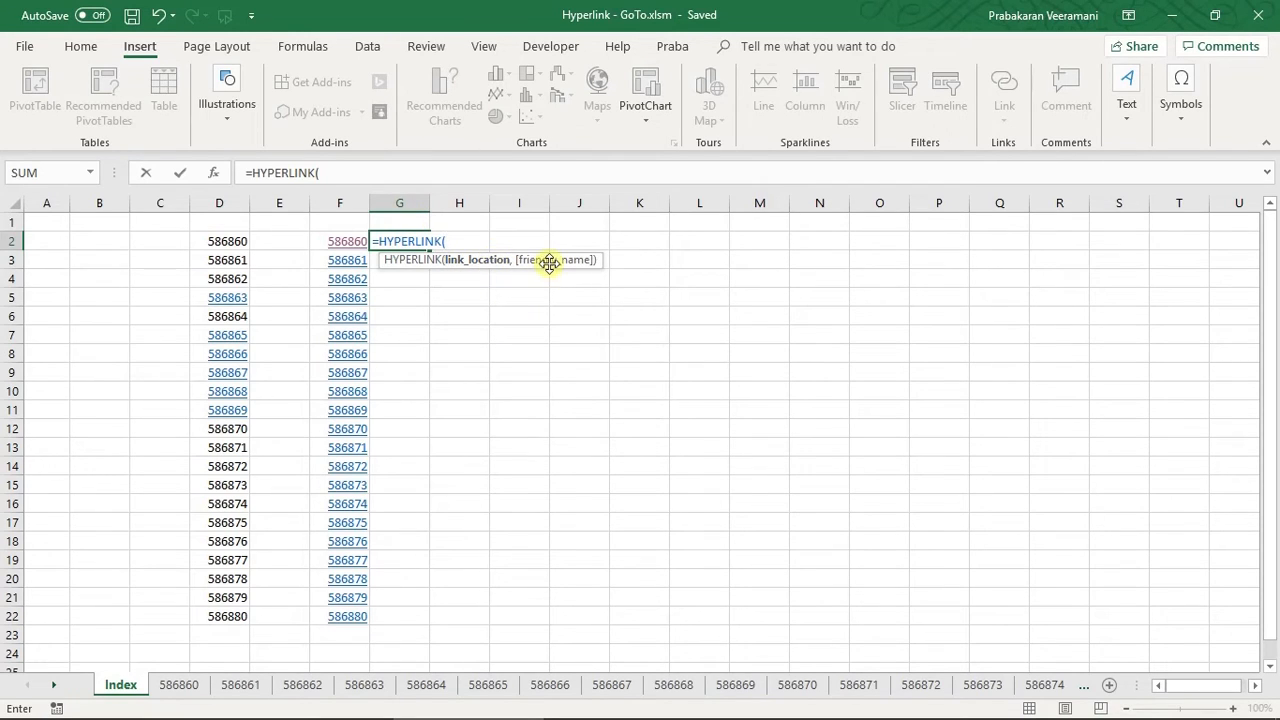
key(Escape)
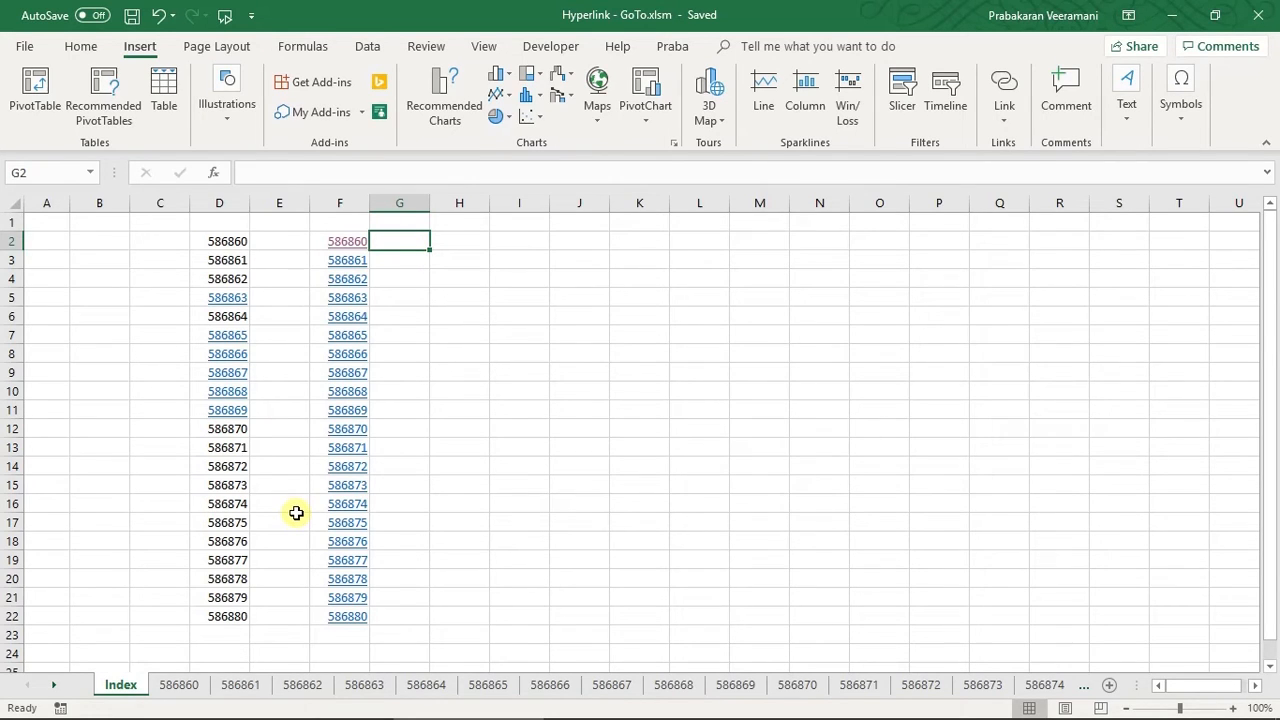
Copy the workbook's full file path from its file information page and return to the Index sheet.
click(30, 47)
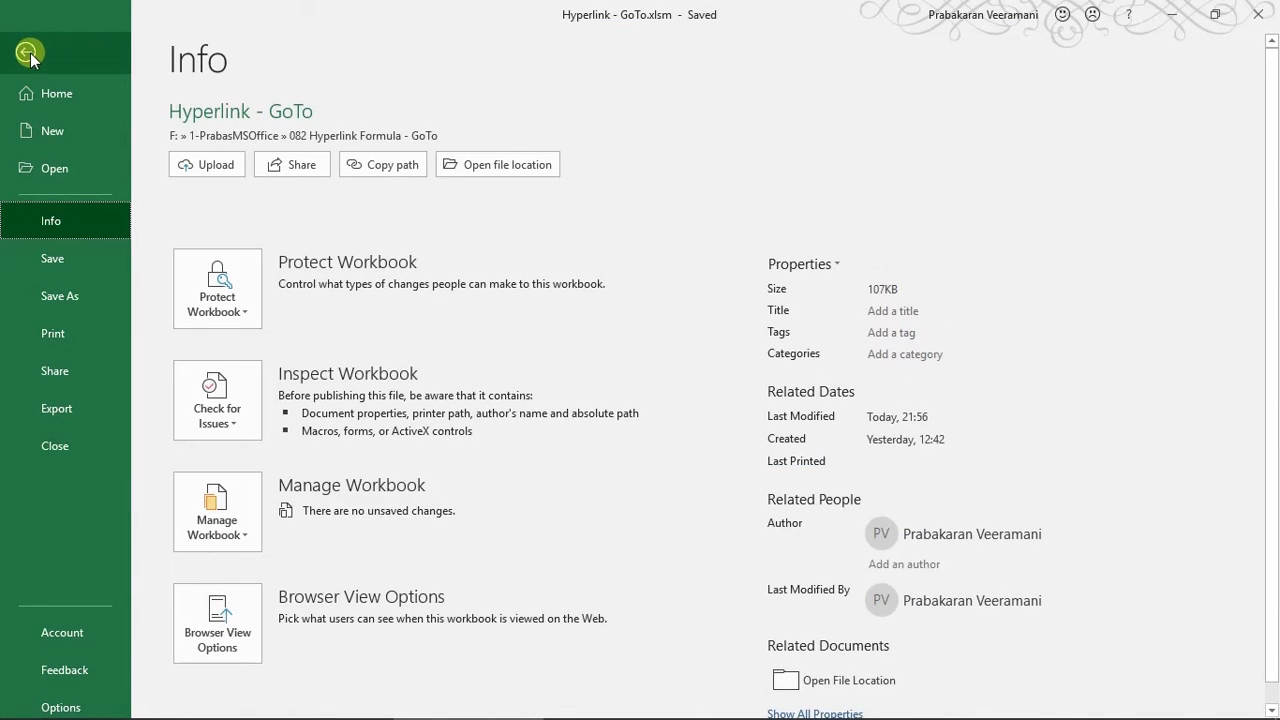
click(28, 52)
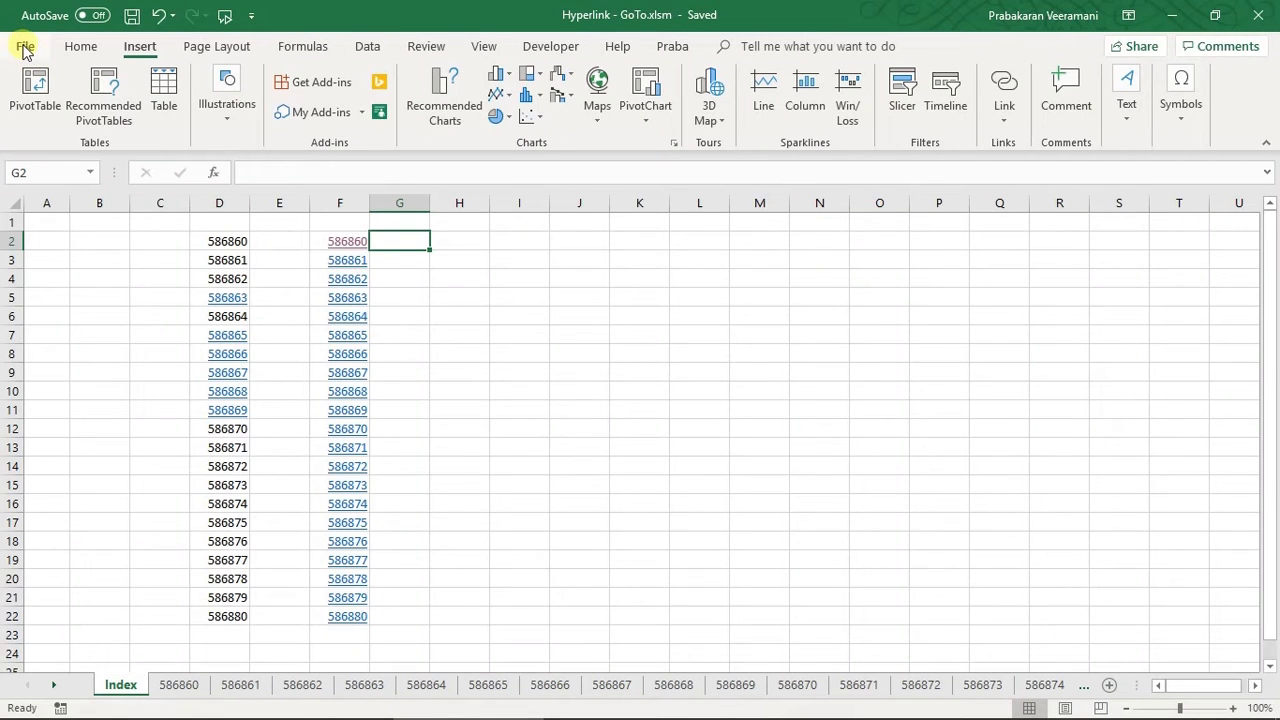
click(25, 48)
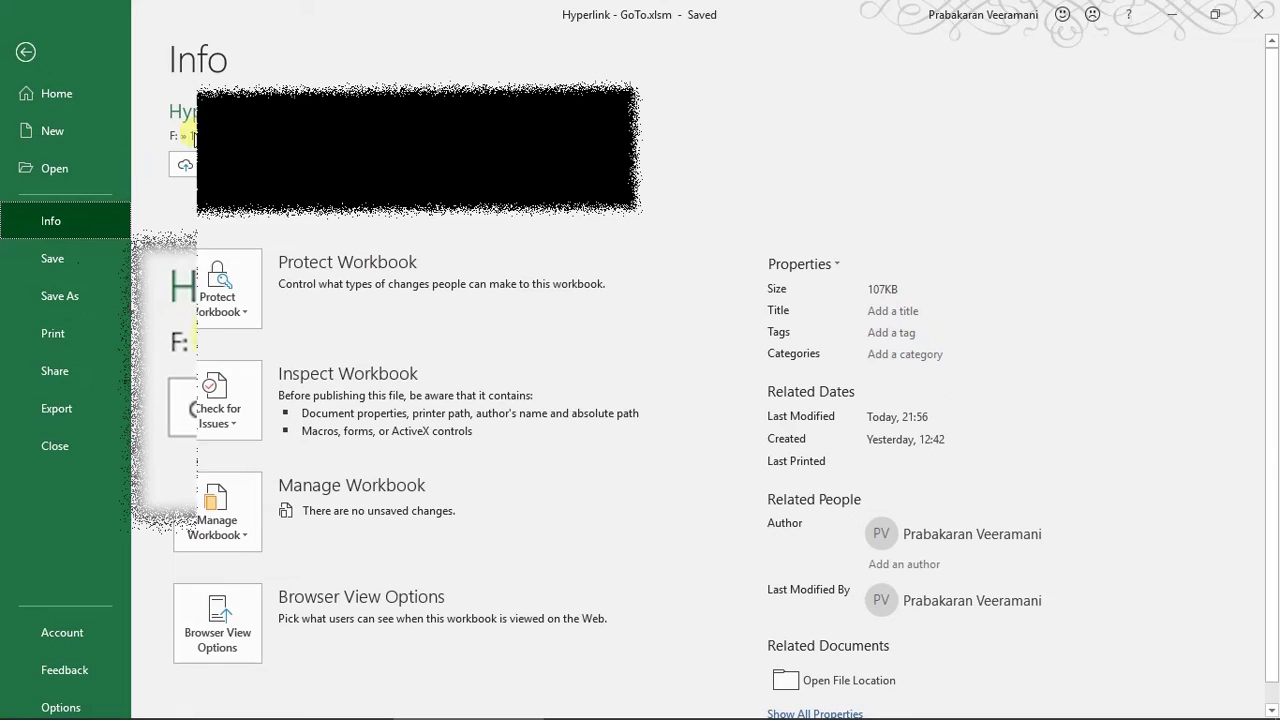
click(378, 165)
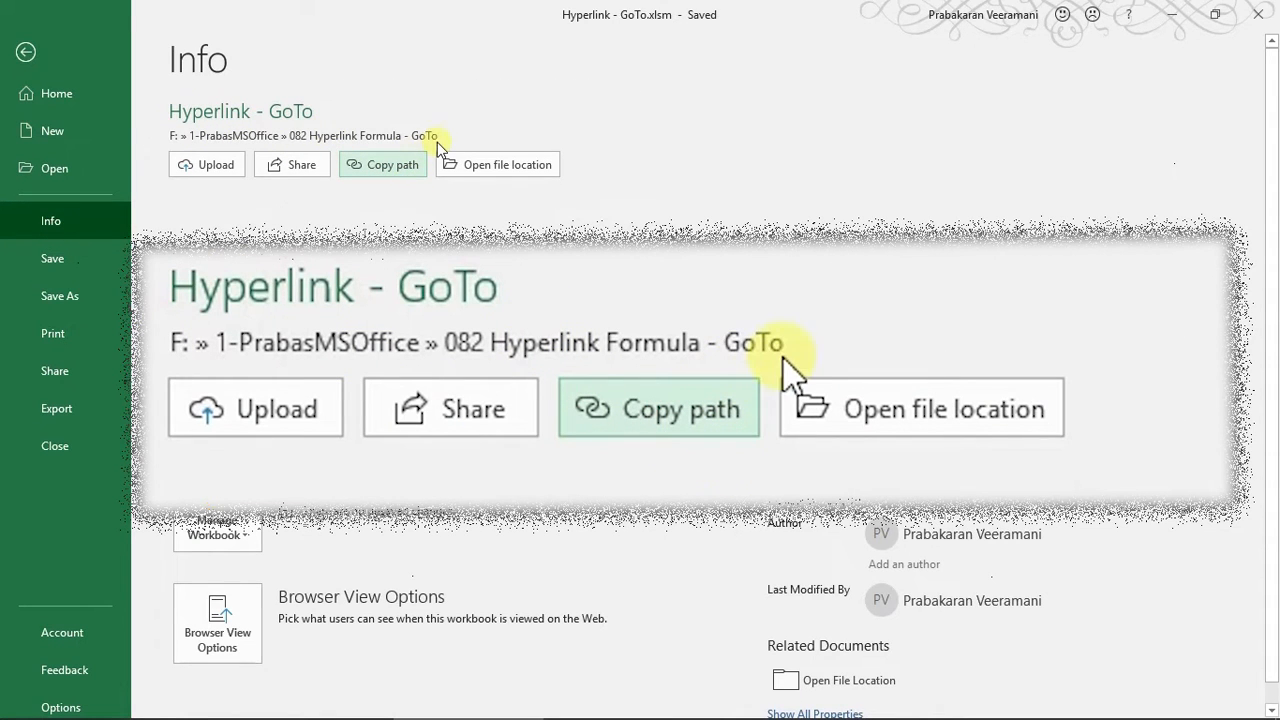
click(377, 164)
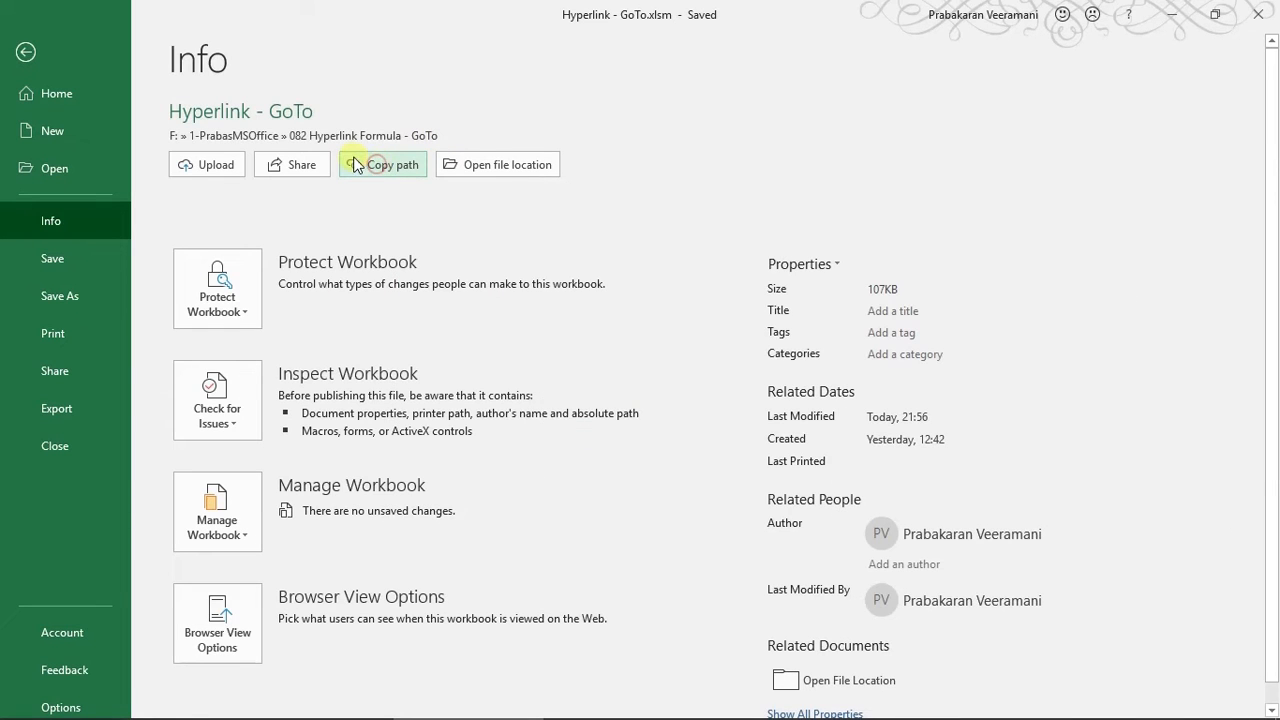
click(26, 52)
Paste the copied workbook path into cell H1 as text.
click(460, 221)
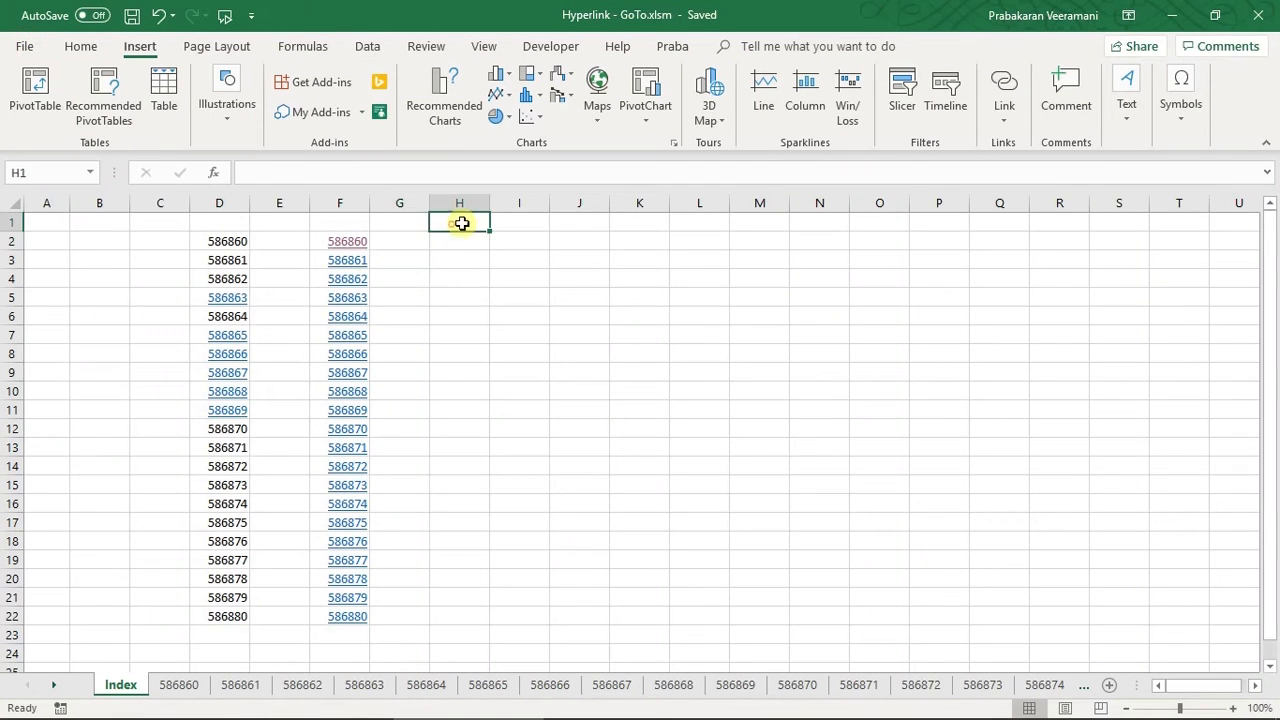
key(F2)
key(ctrl+v)
key(ctrl+Return)
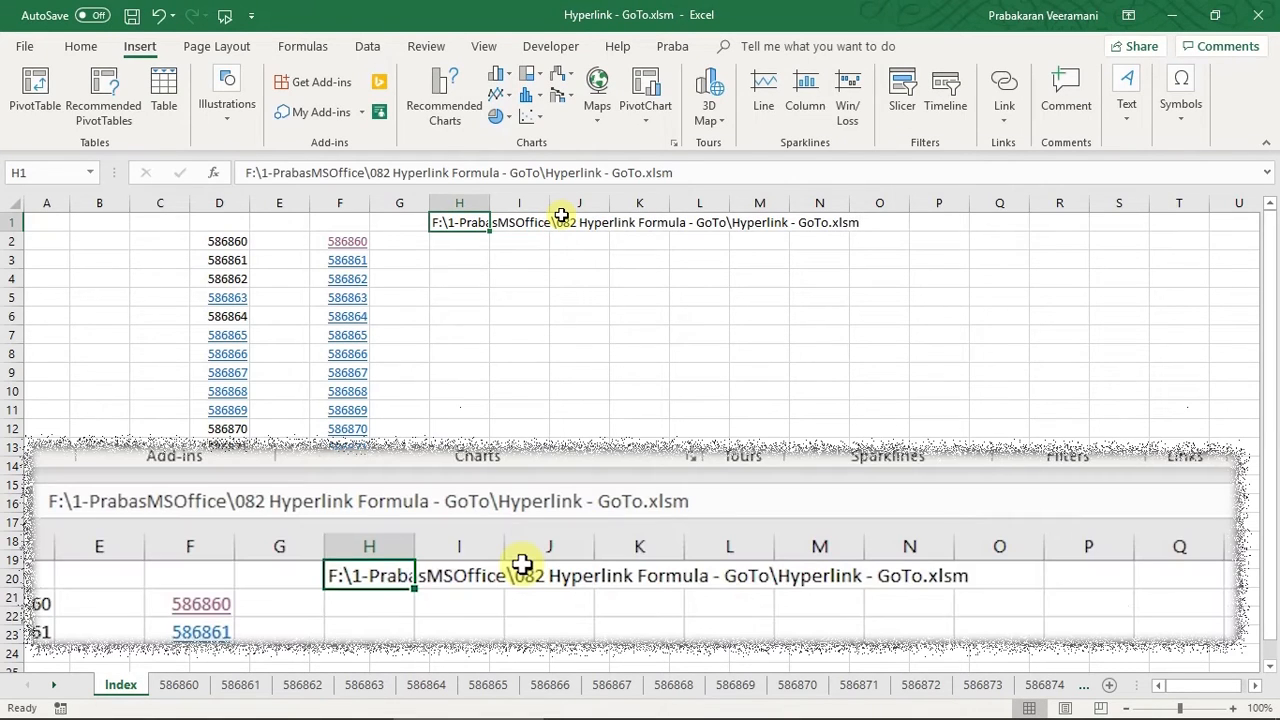
Enclose the workbook path in cell H1 in square brackets.
click(279, 160)
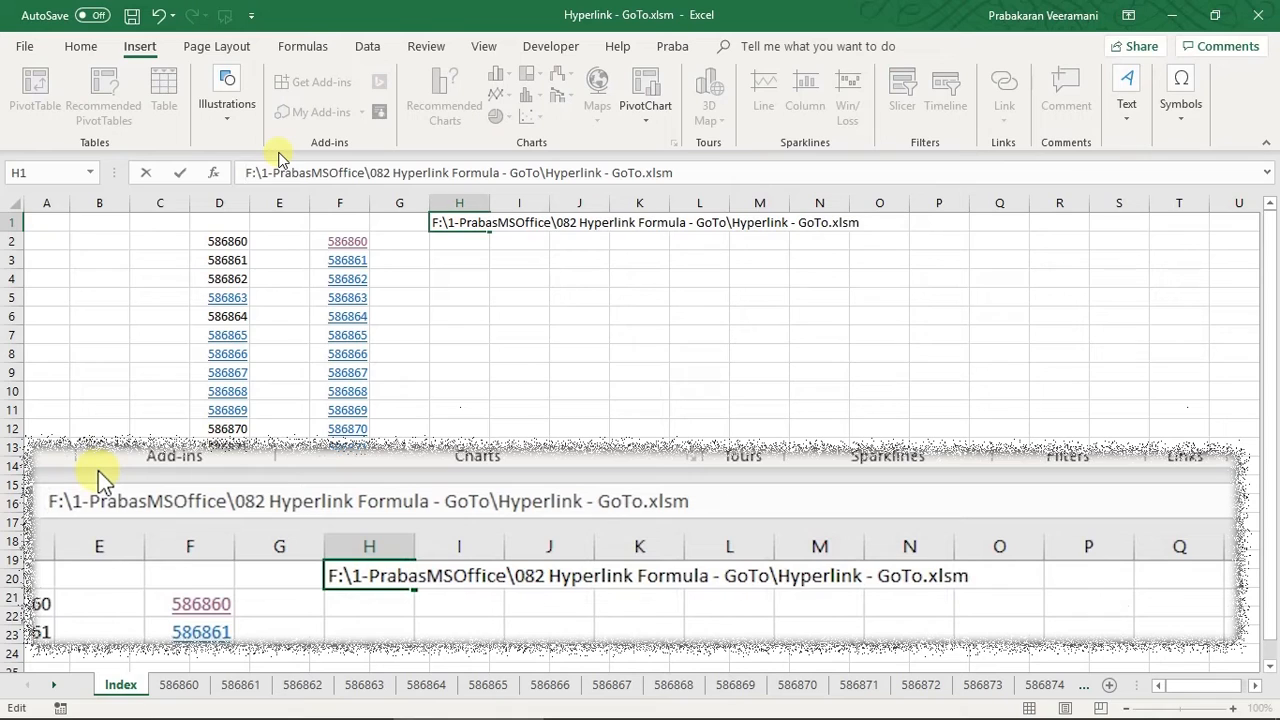
text([)
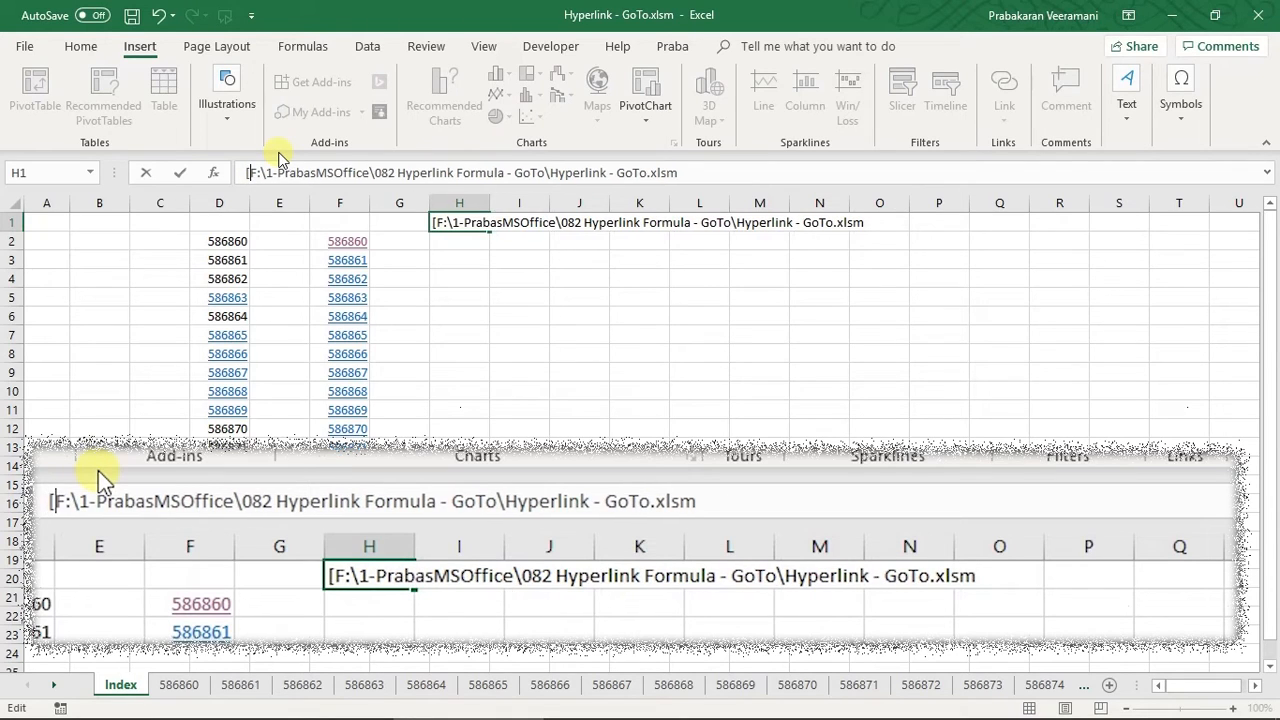
click(748, 174)
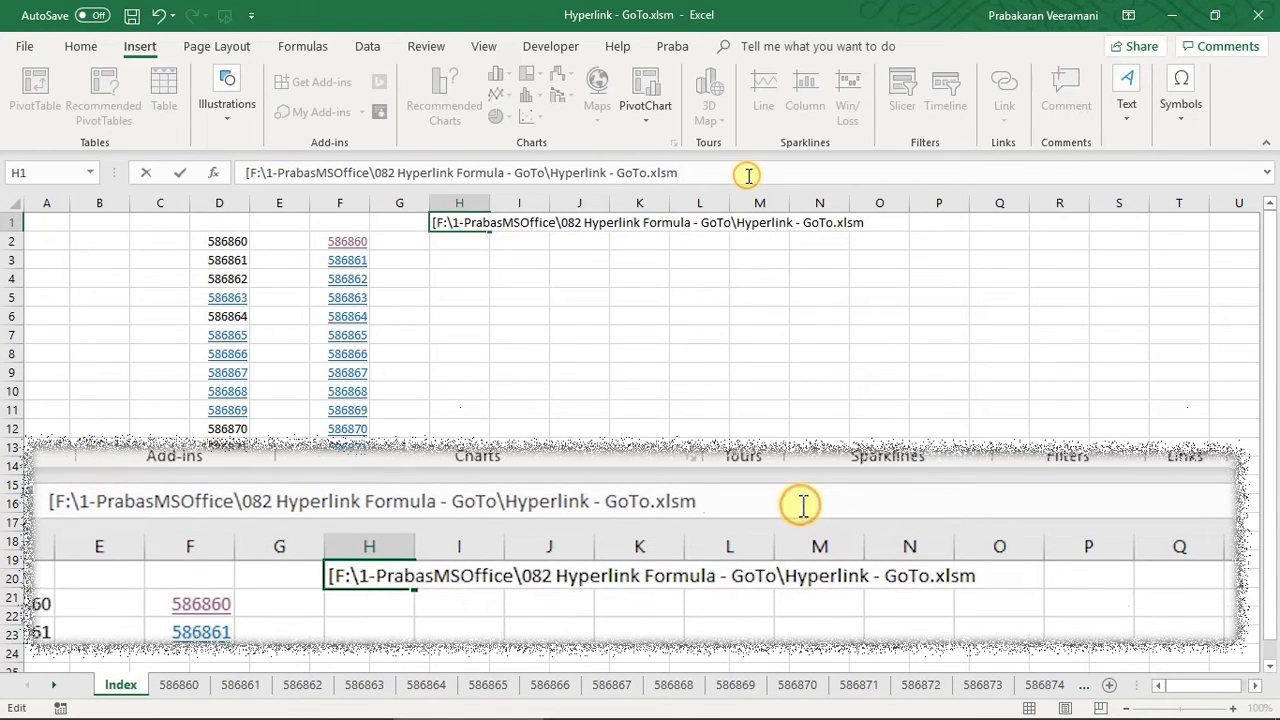
text(])
key(Tab)
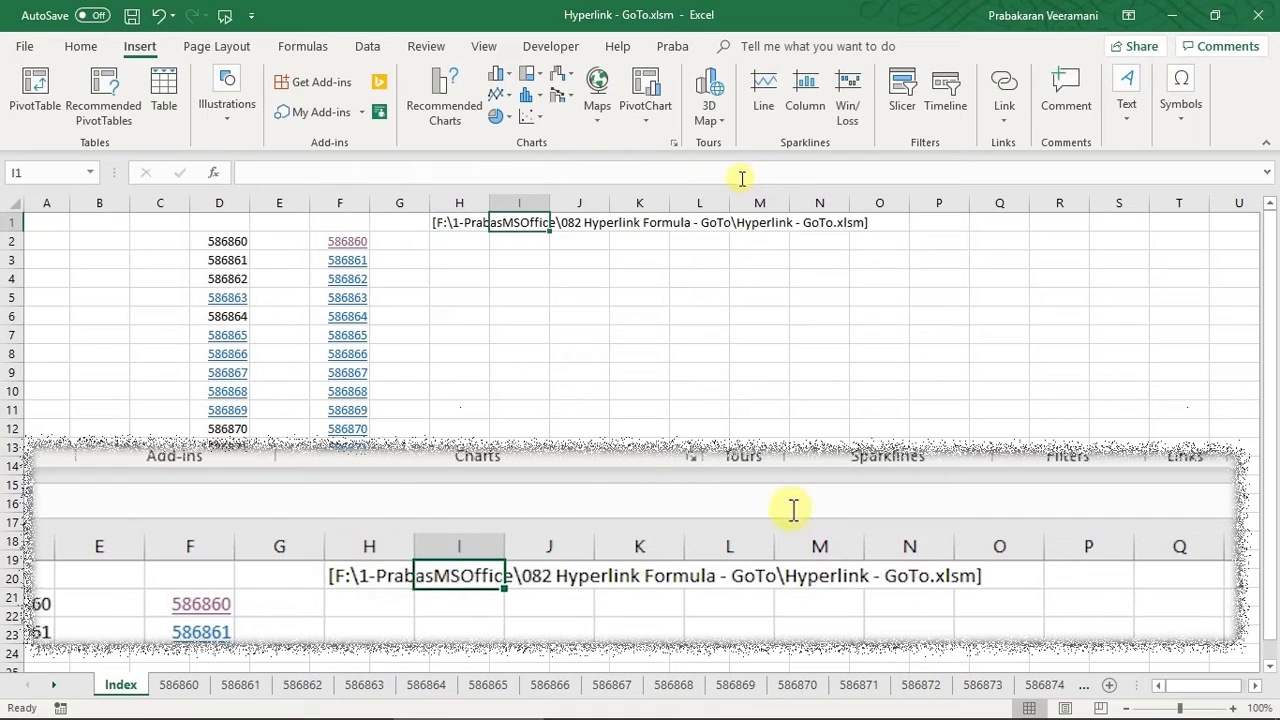
Append the sheet and cell reference 586860!A1 after the closing bracket in cell H1.
click(478, 223)
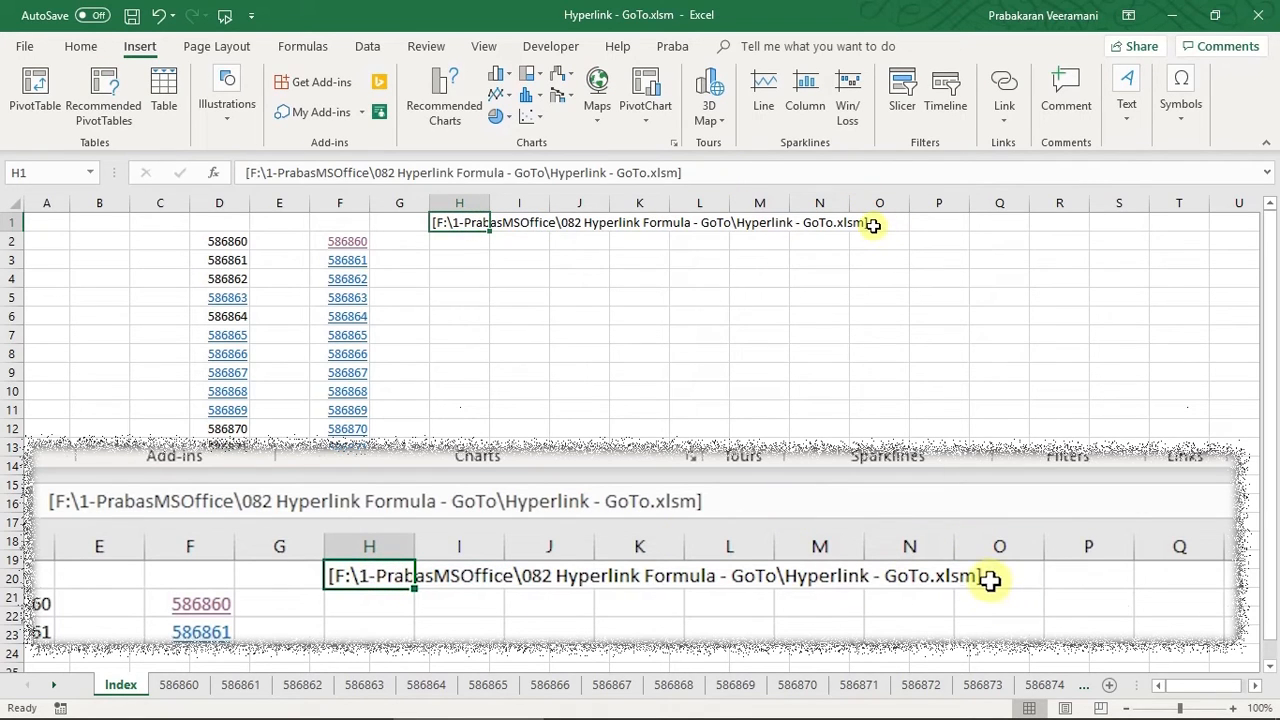
key(F2)
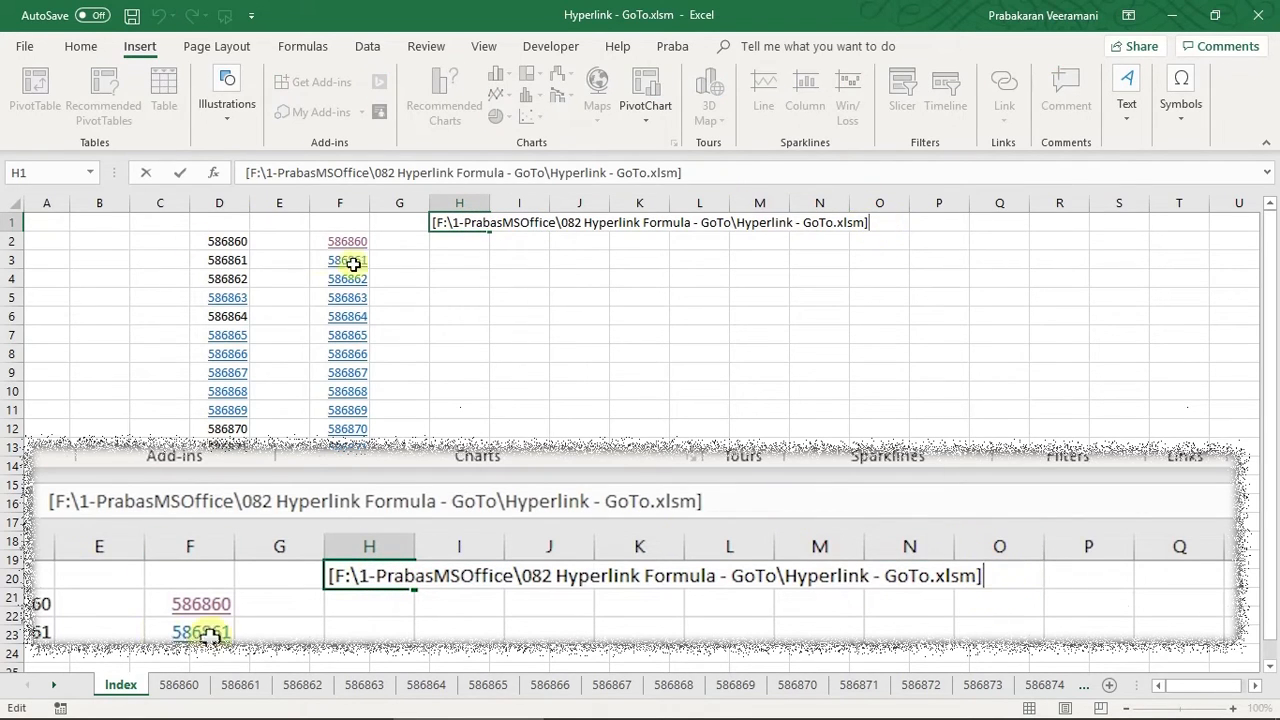
text(586)
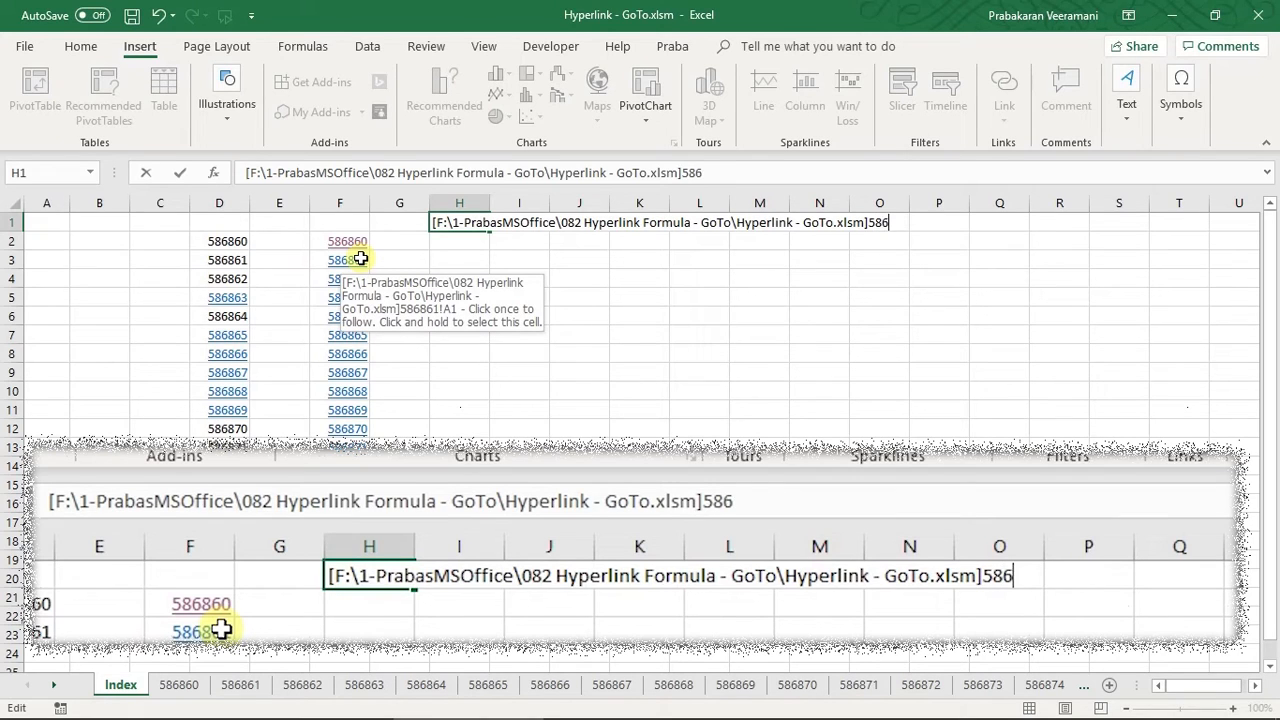
text(860)
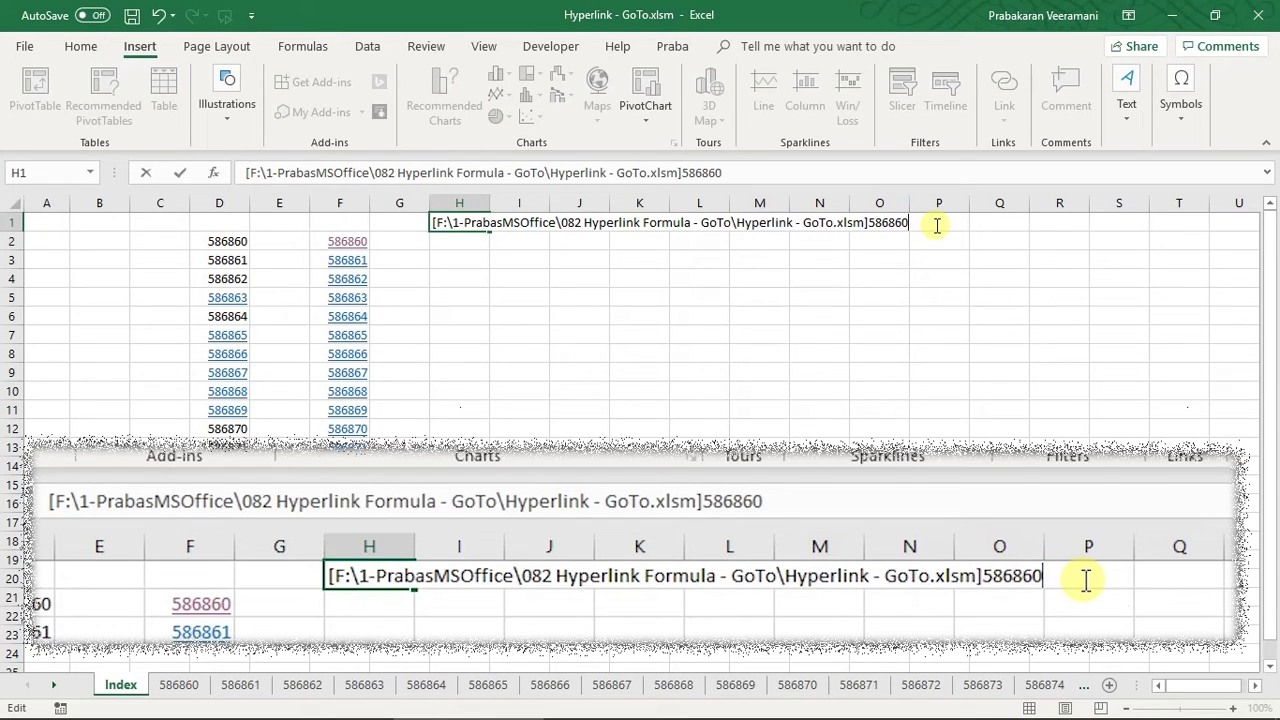
text(A1)
key(Return)
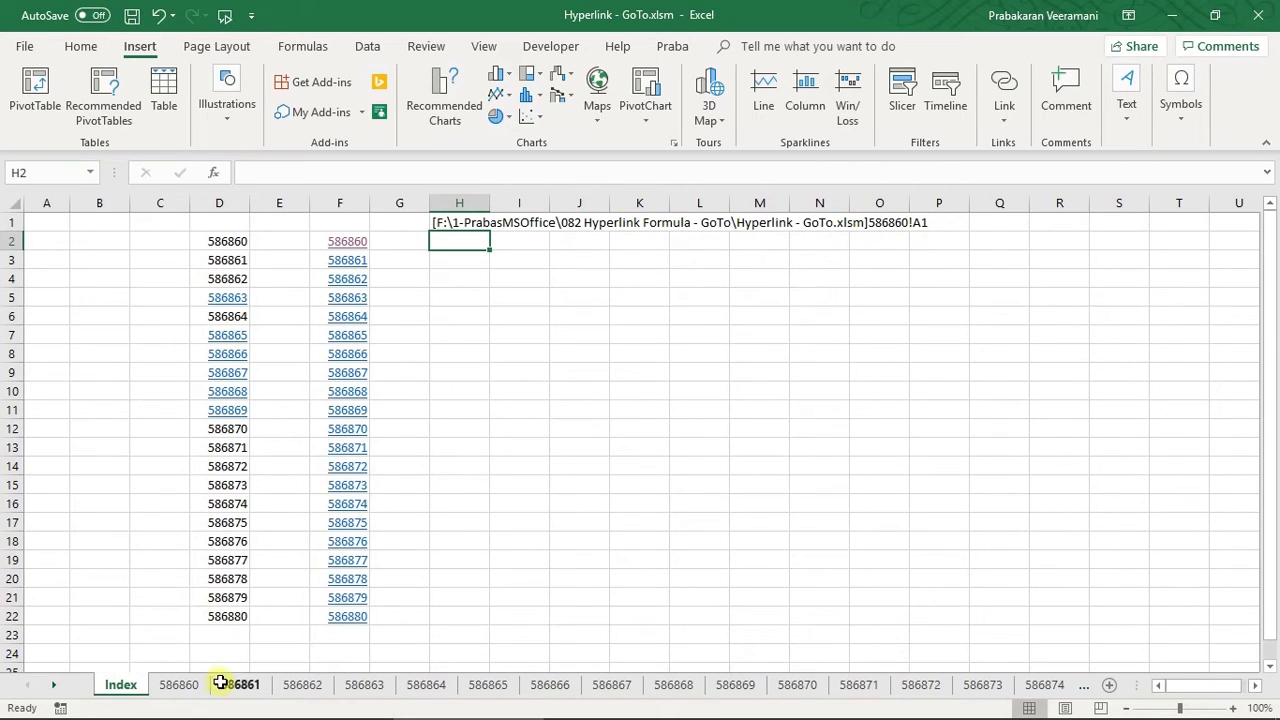
View cell A1 on sheet 586860, check the ID in Index cell D3 against sheet 586861, and return to the Index sheet.
click(179, 685)
click(62, 223)
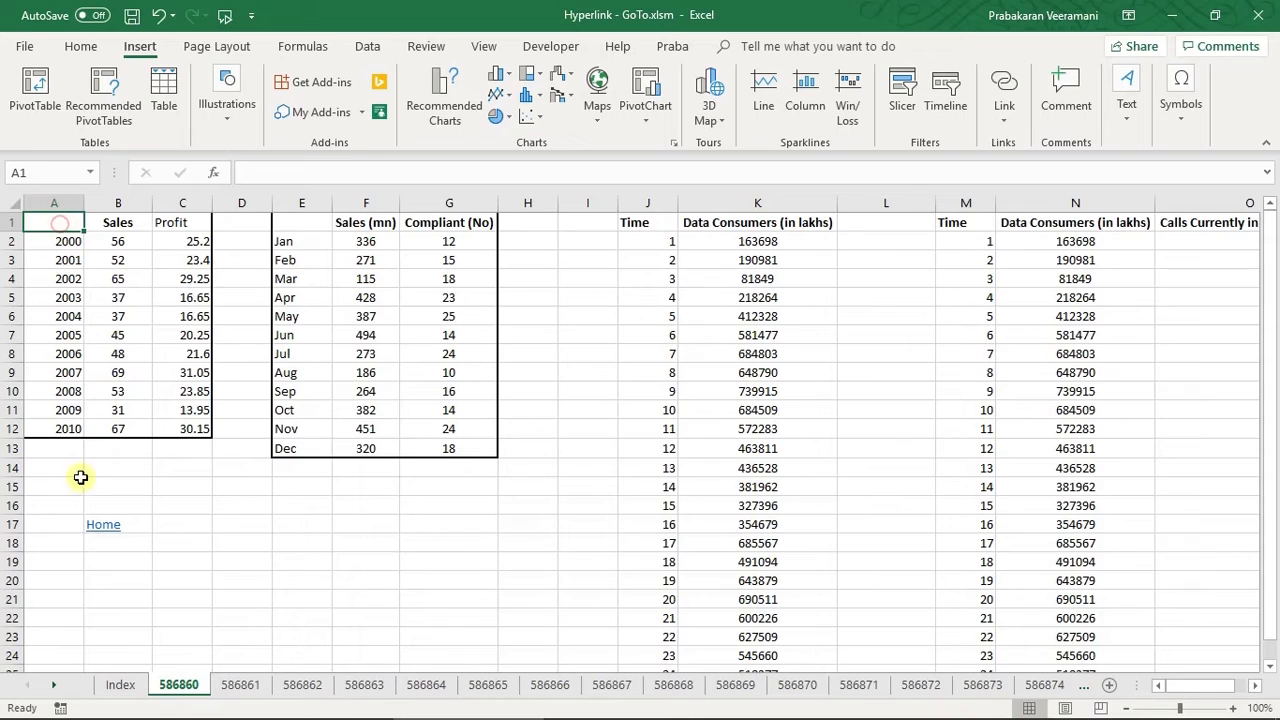
click(133, 684)
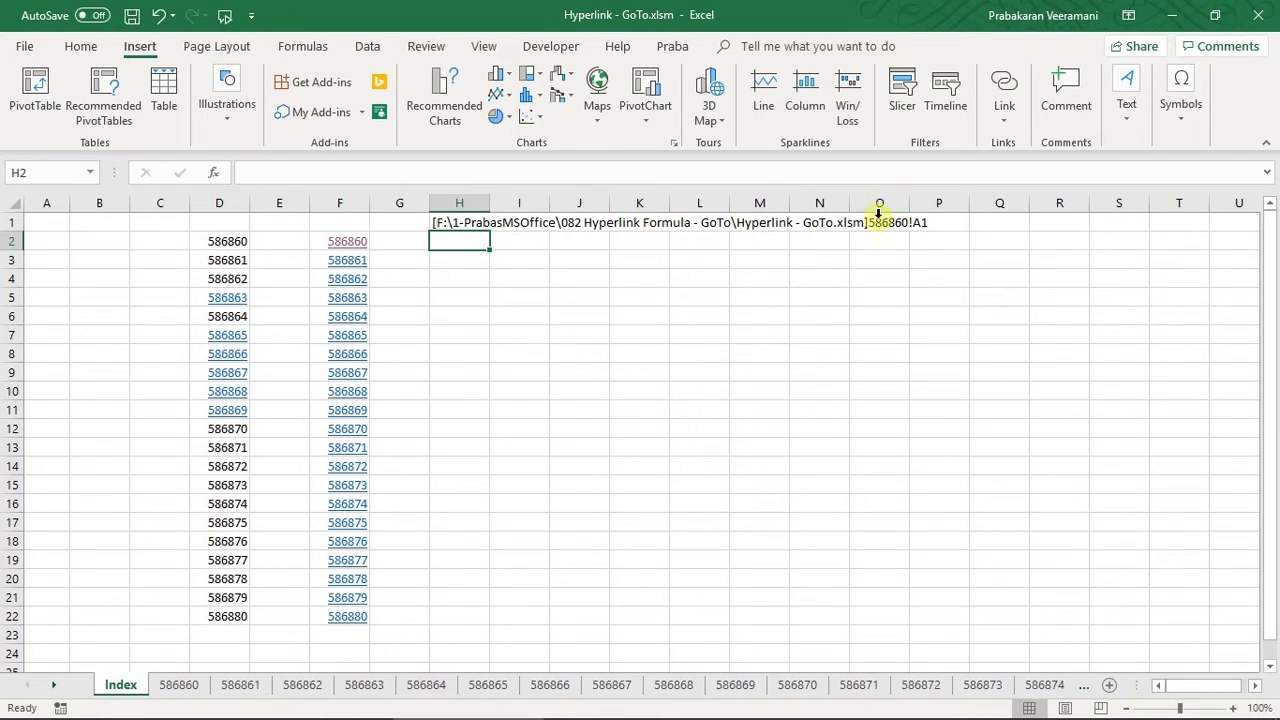
click(243, 261)
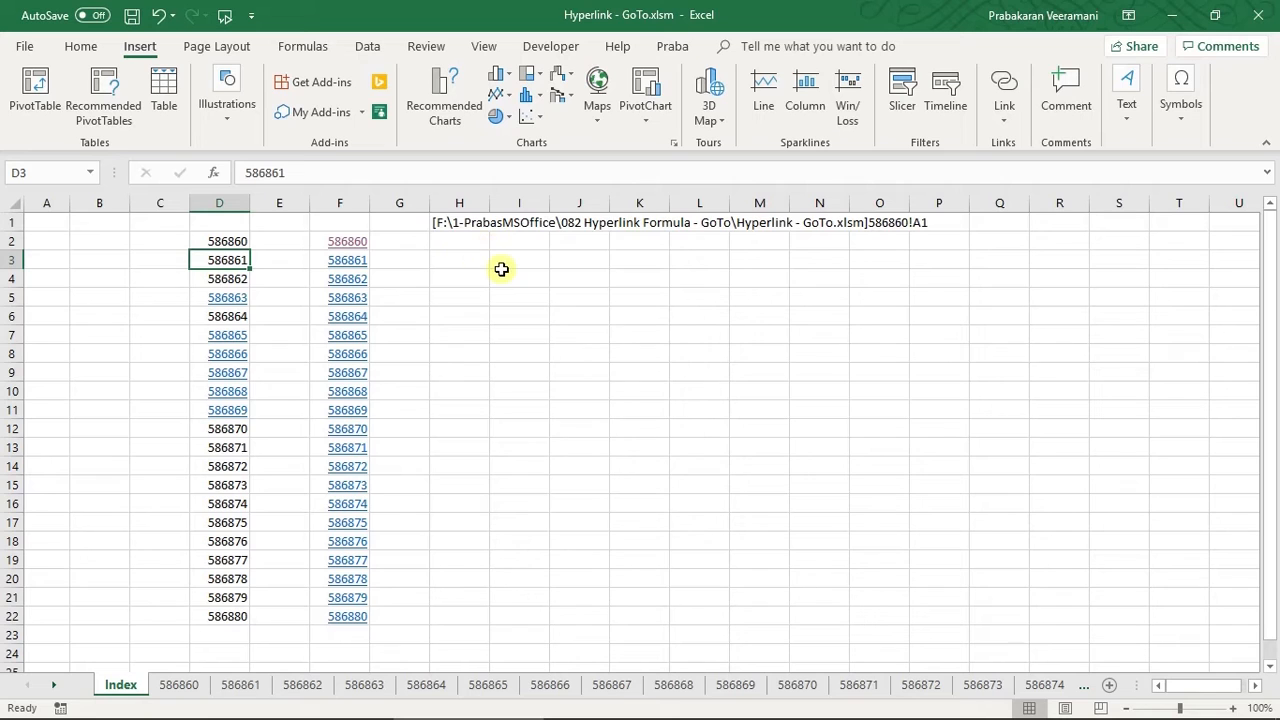
click(240, 685)
click(120, 685)
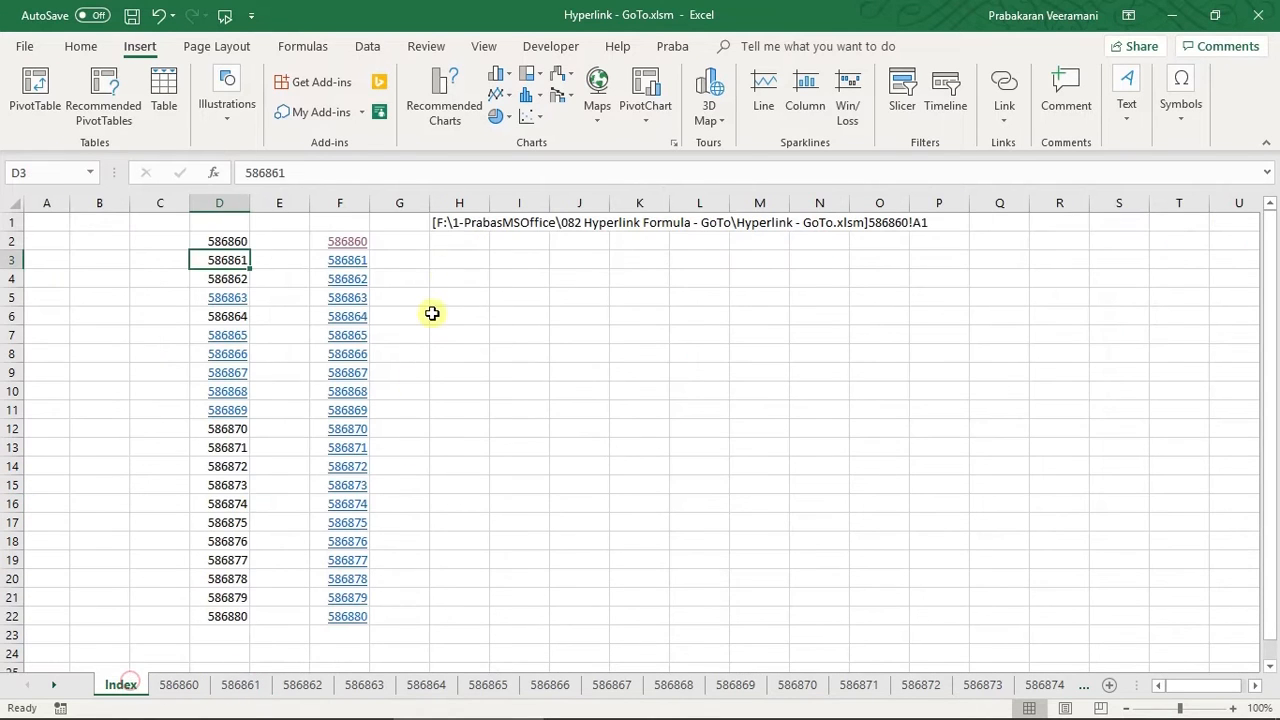
Highlight the entire link address inside cell H1 to examine it, and leave editing without changes.
click(463, 225)
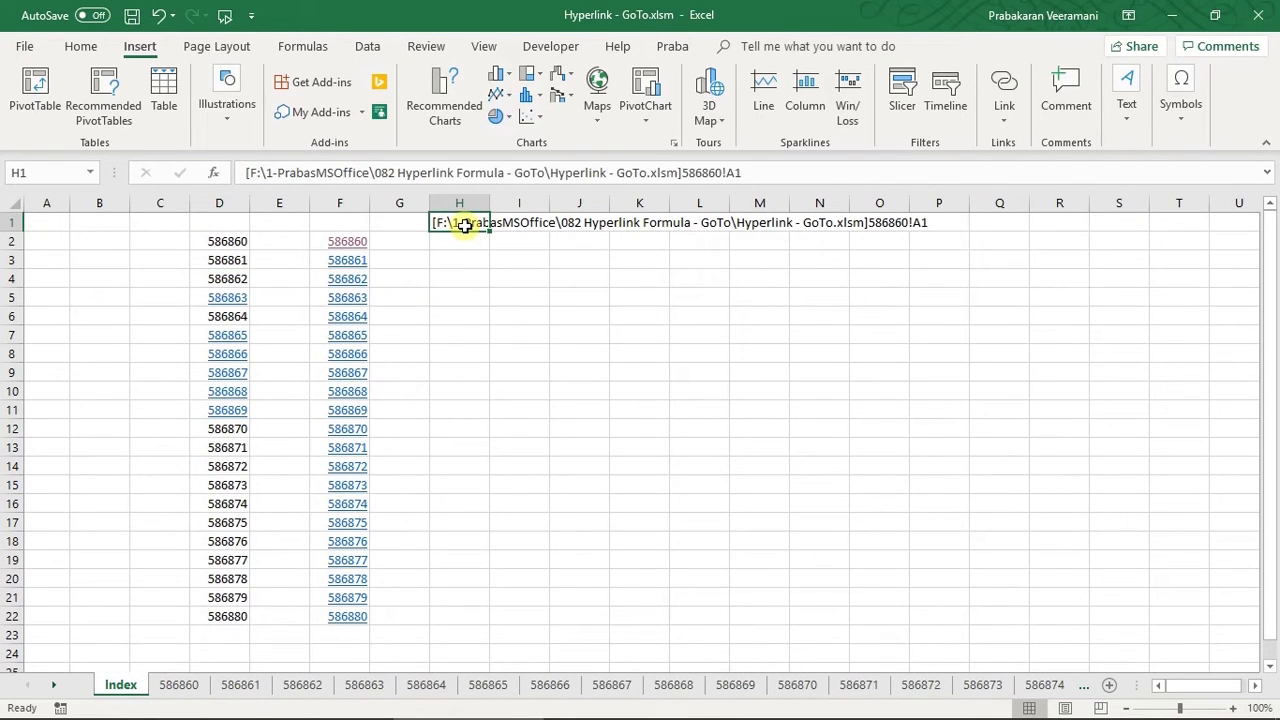
key(F2)
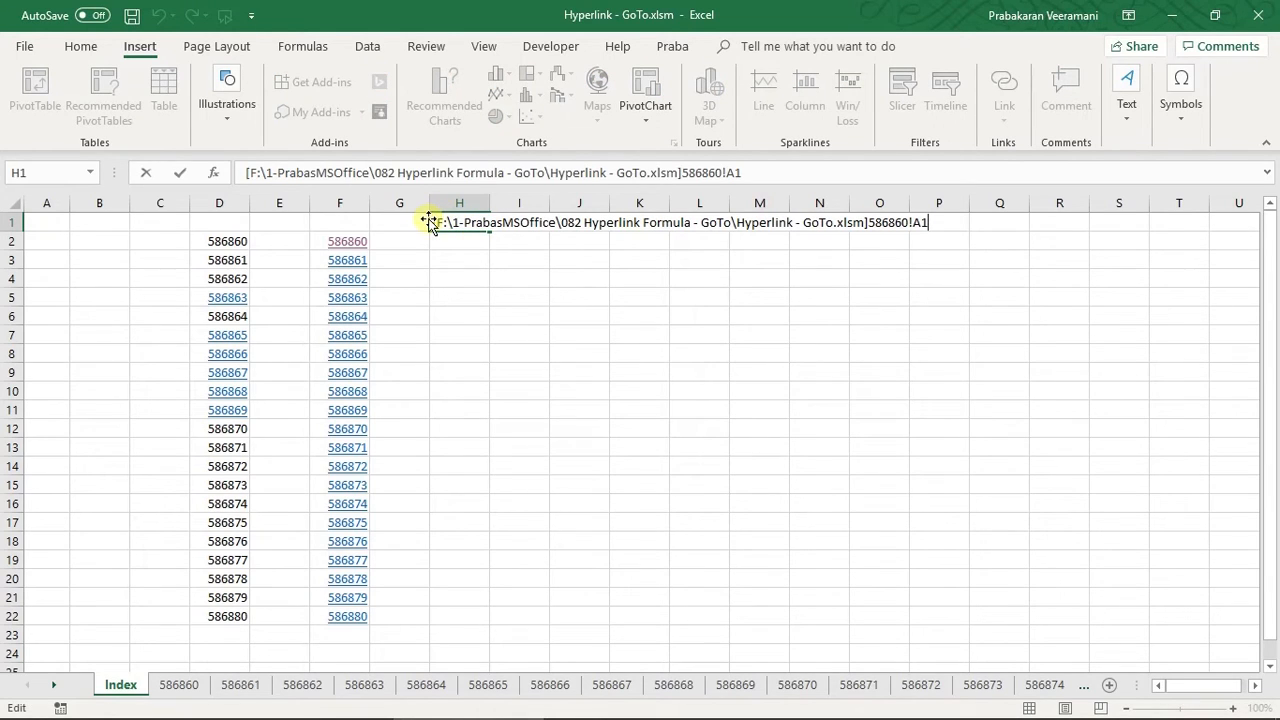
drag(432, 222, 941, 204)
key(Escape)
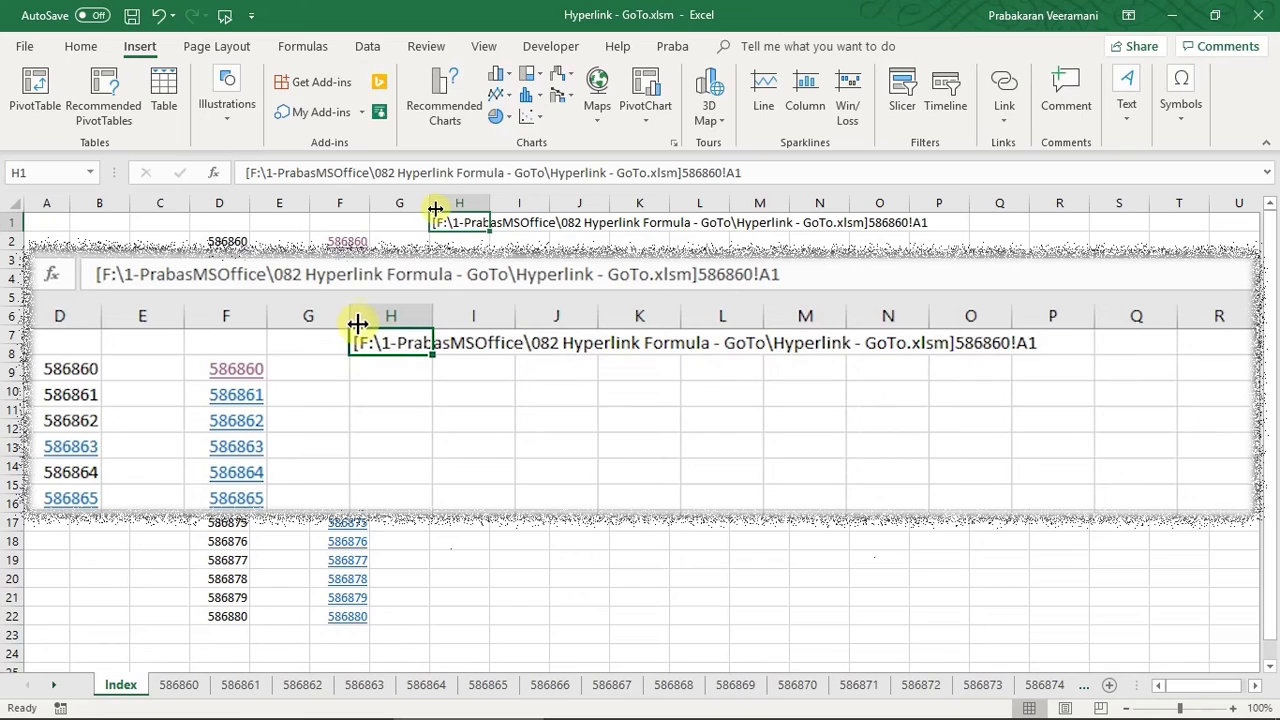
Copy only the bracketed workbook path from cell H1, leaving out the sheet and cell reference.
double_click(438, 222)
drag(438, 222, 846, 263)
drag(926, 401, 954, 394)
key(ctrl+c)
key(Escape)
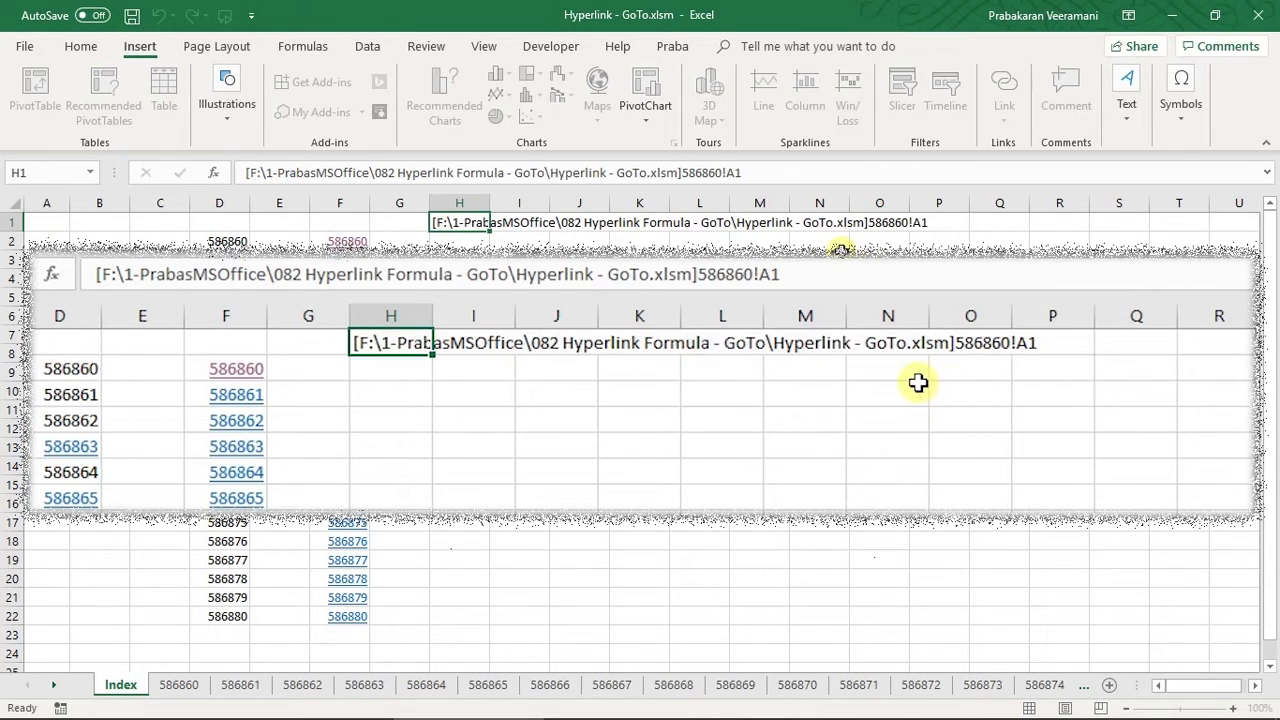
Start a HYPERLINK formula in cell H2 with the copied bracketed workbook path in quotation marks as the link location.
click(446, 240)
text(=hy)
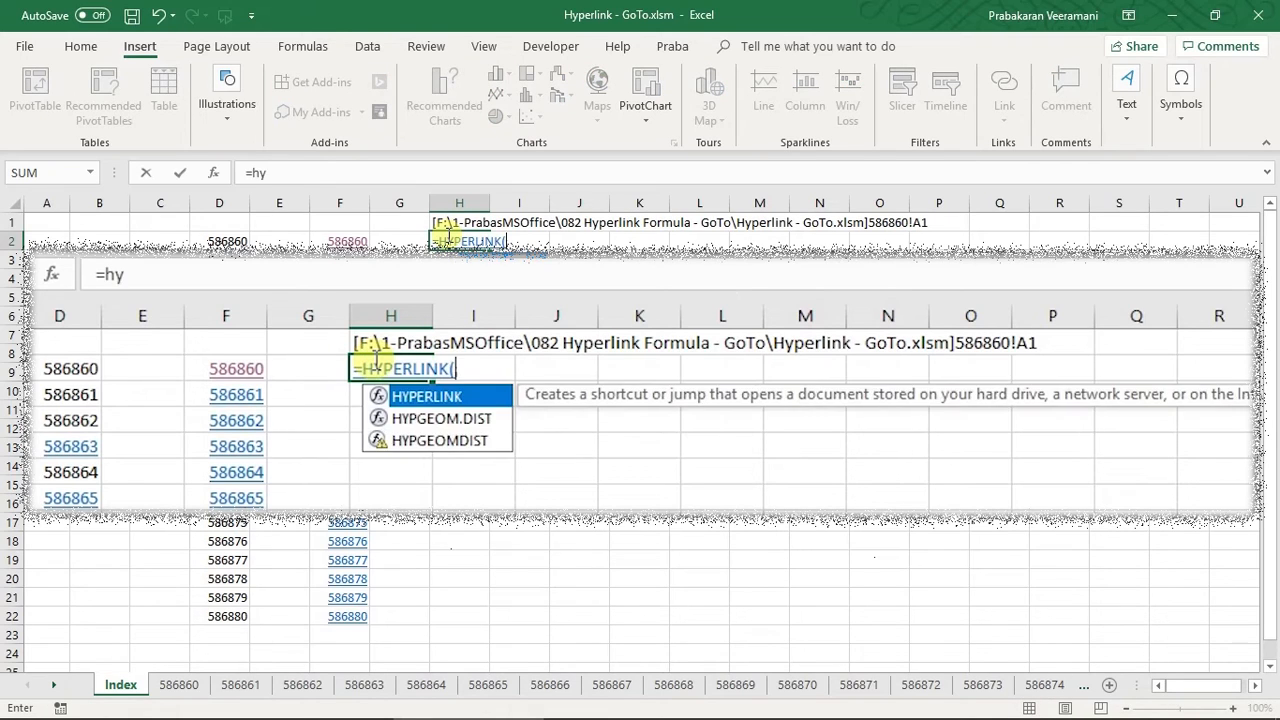
key(Tab)
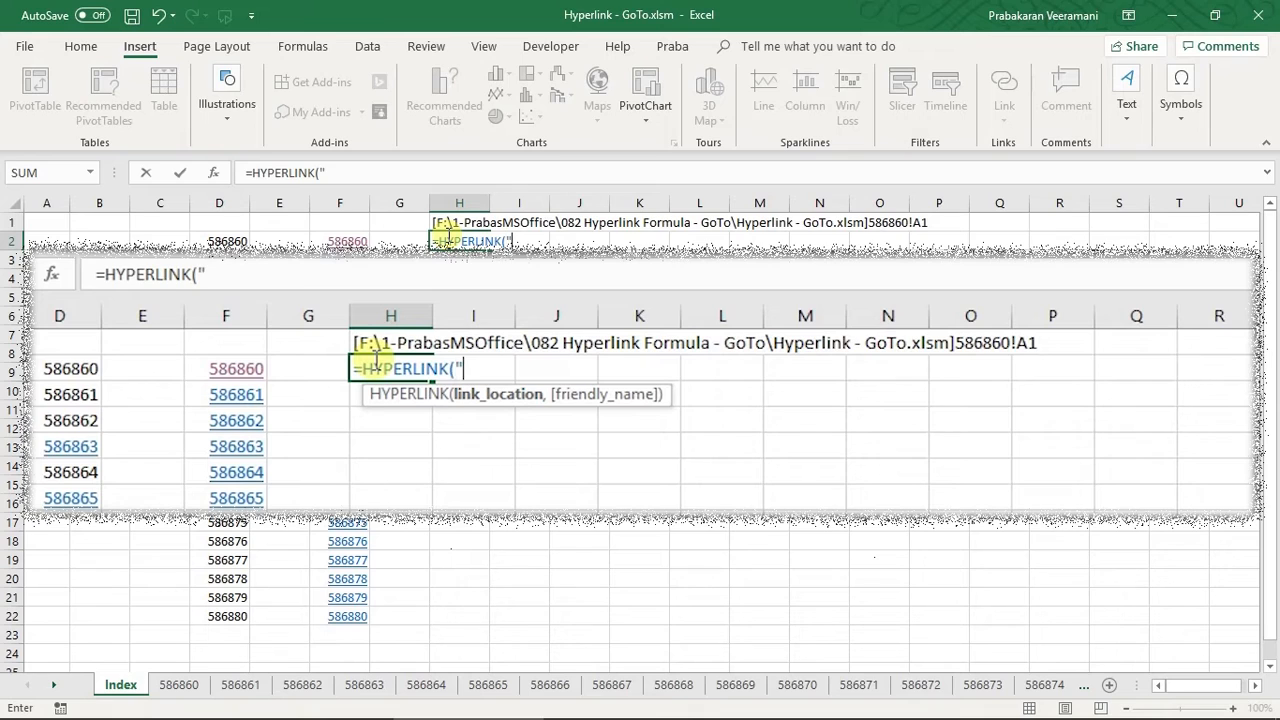
text(")
key(ctrl+v)
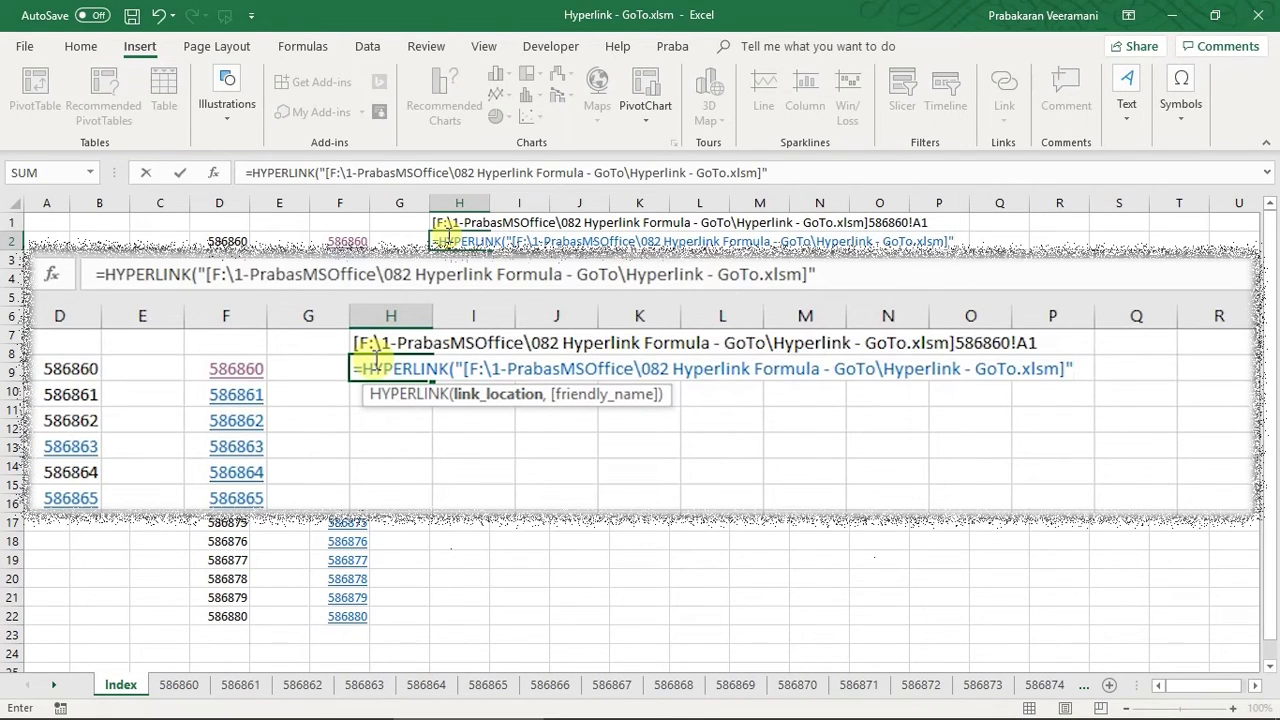
Complete the H2 formula by joining D2 and "!A1" to the path and using D2 as the friendly name.
text(&)
click(222, 240)
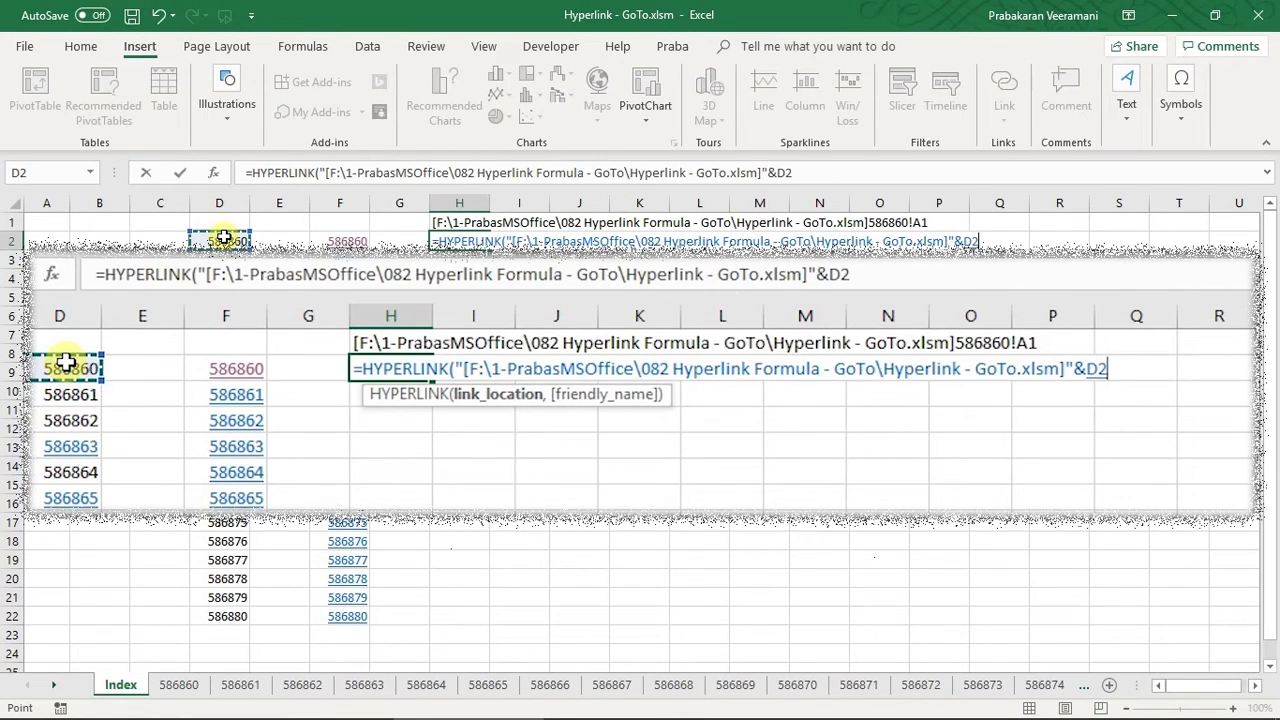
text(&"!A1)
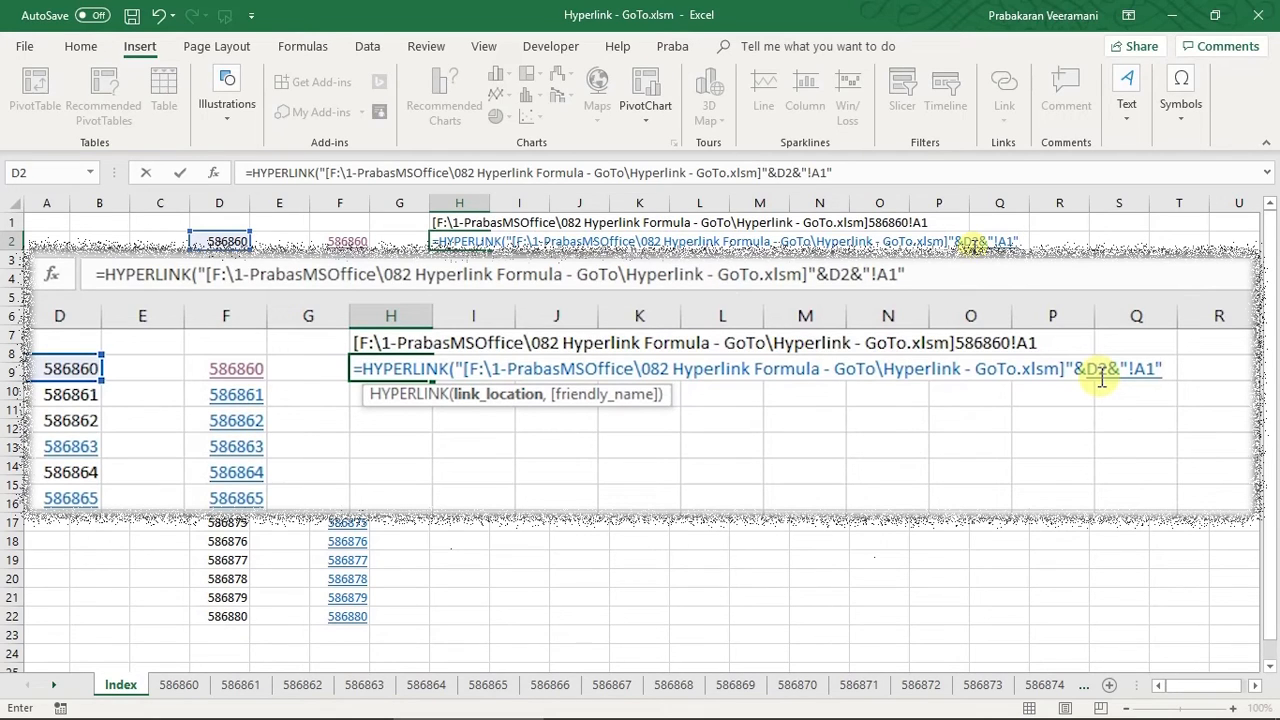
text(,)
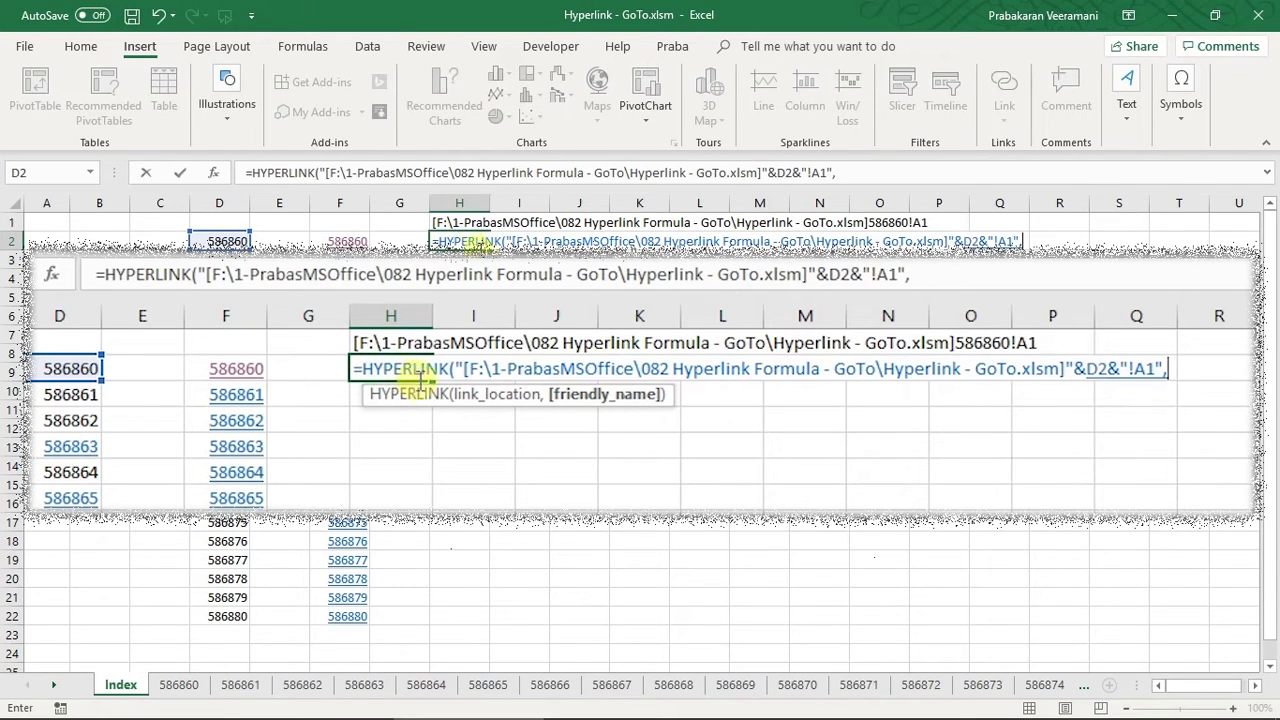
click(229, 238)
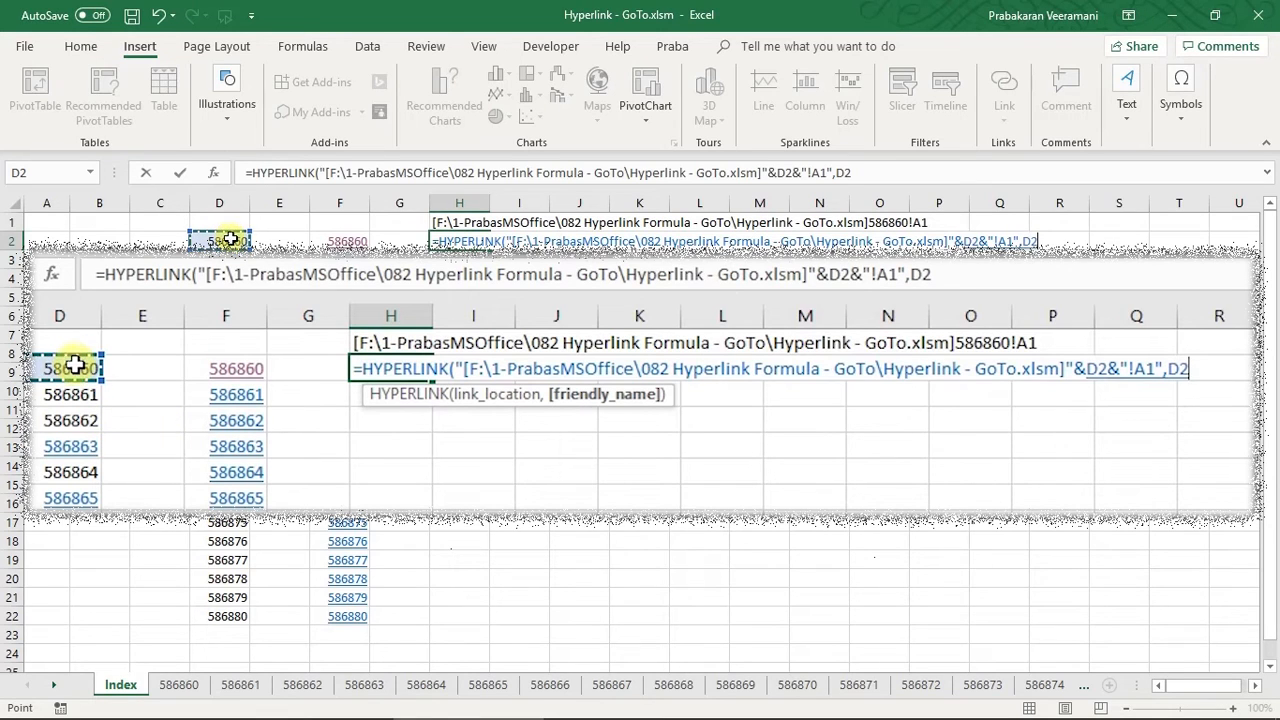
text())
key(Return)
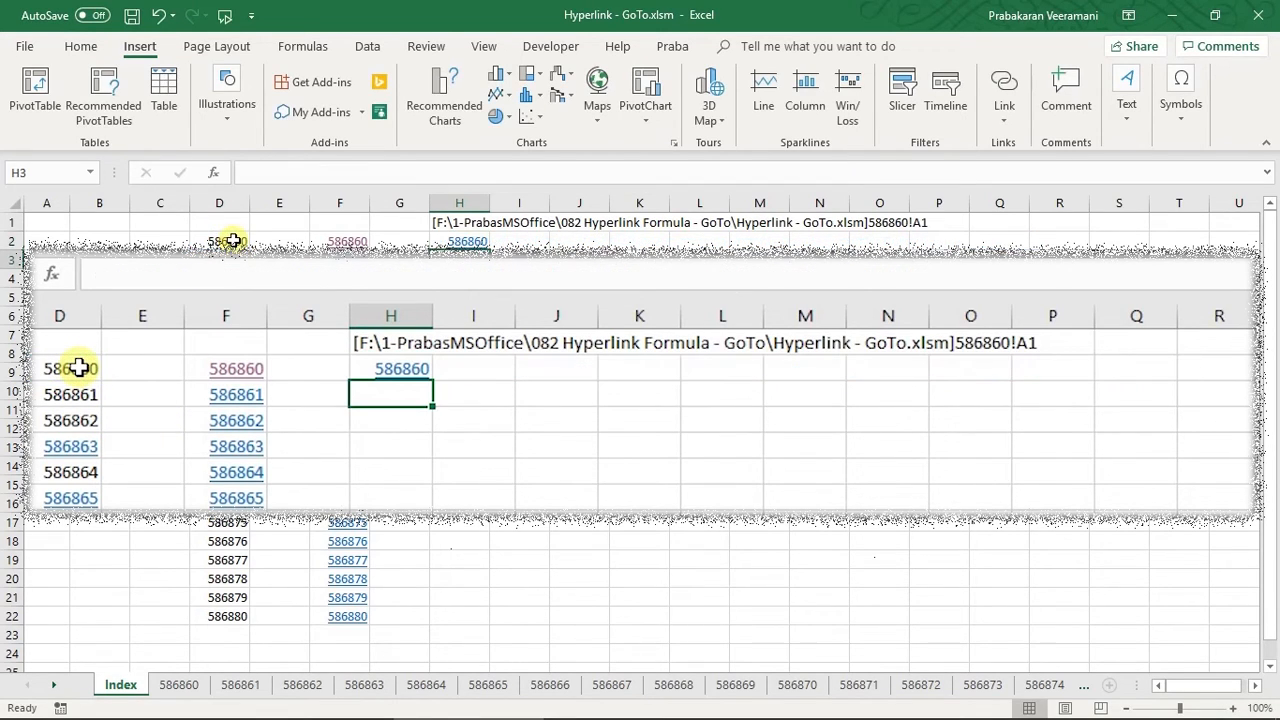
Compare the H2 formula with the address in H1, follow the H2 link to sheet 586860, and return to the Index sheet.
click(473, 470)
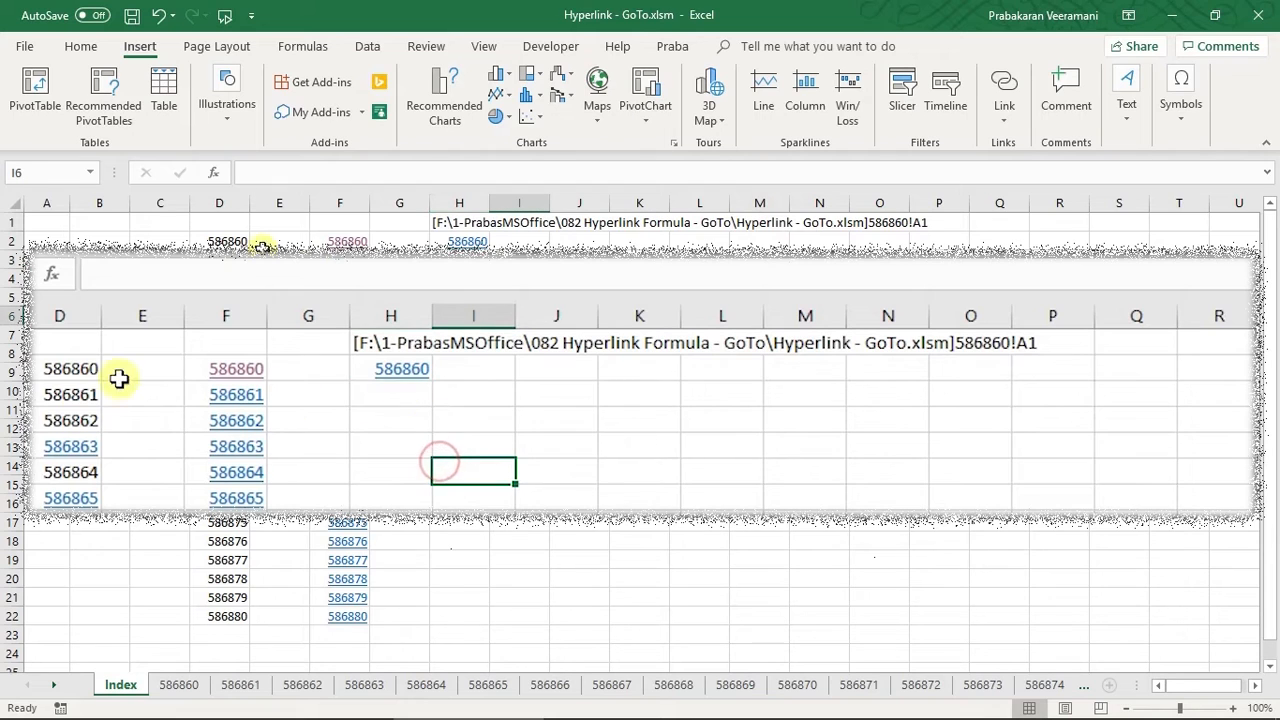
click(518, 242)
key(Left)
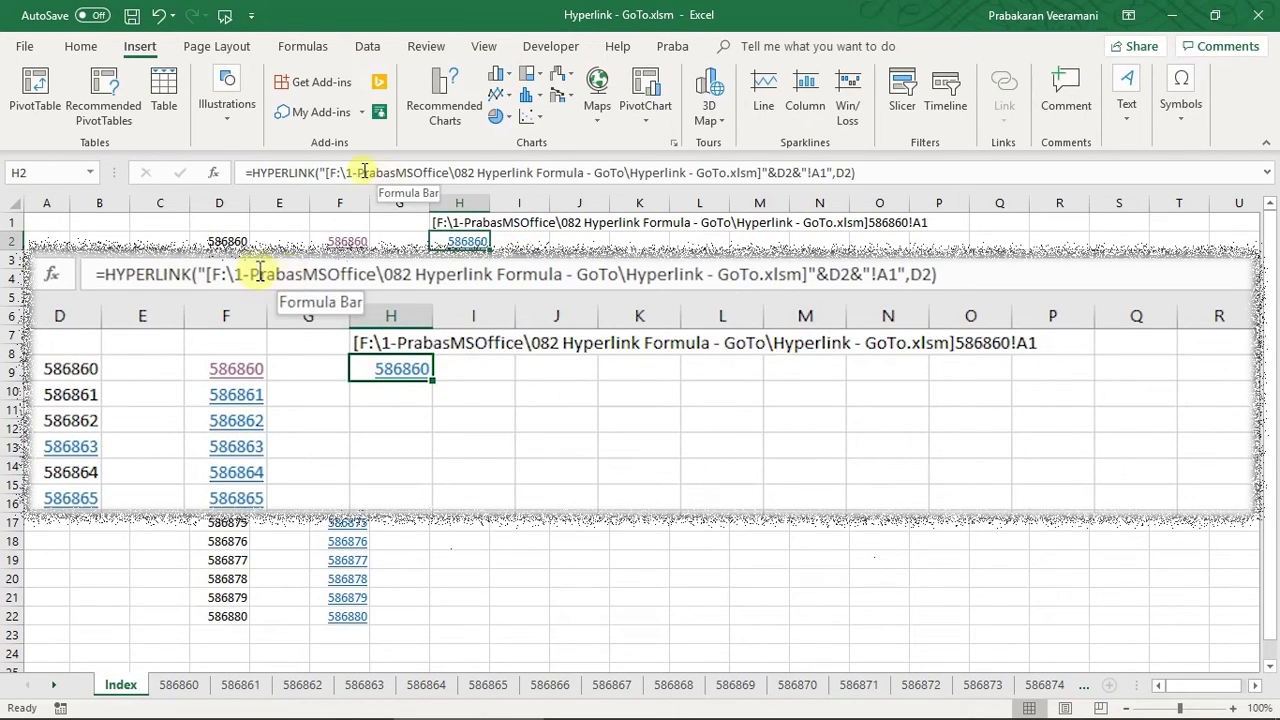
drag(455, 222, 925, 224)
click(718, 271)
click(462, 242)
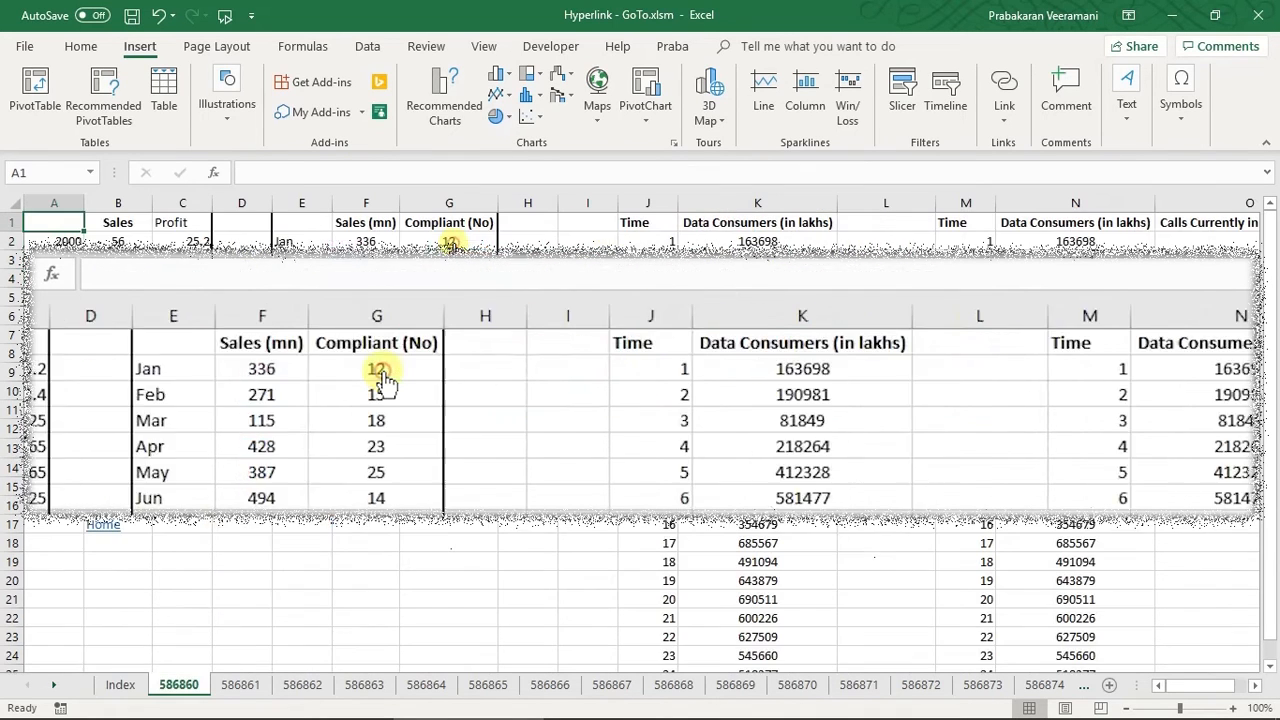
click(120, 685)
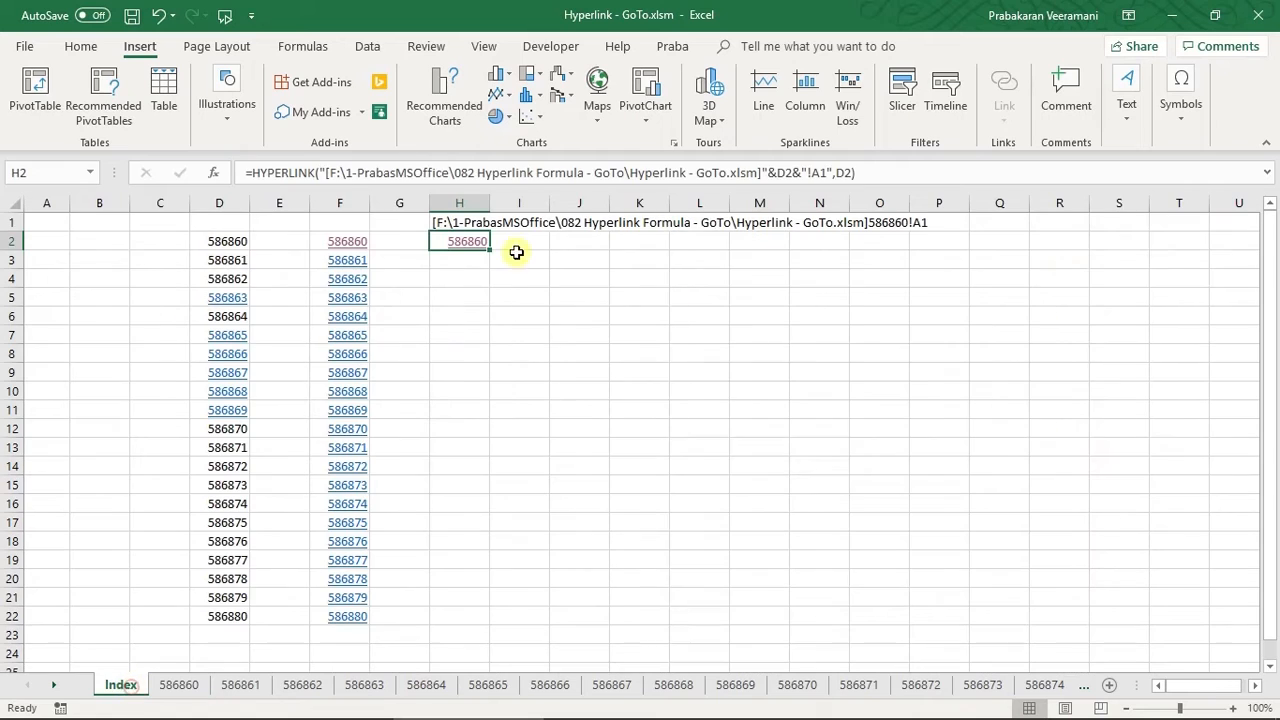
Fill the HYPERLINK formula from H2 down to H22 and test the 586875 link in H17, returning to the Index sheet.
drag(495, 279, 488, 628)
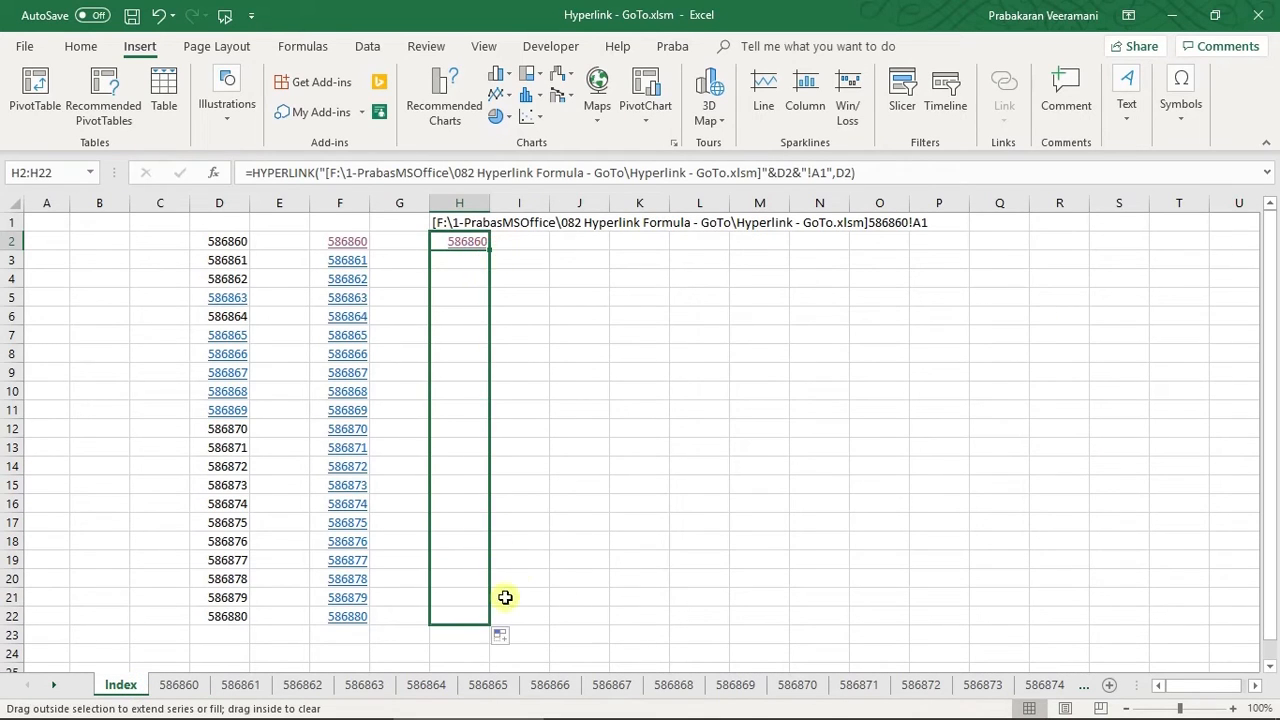
click(570, 487)
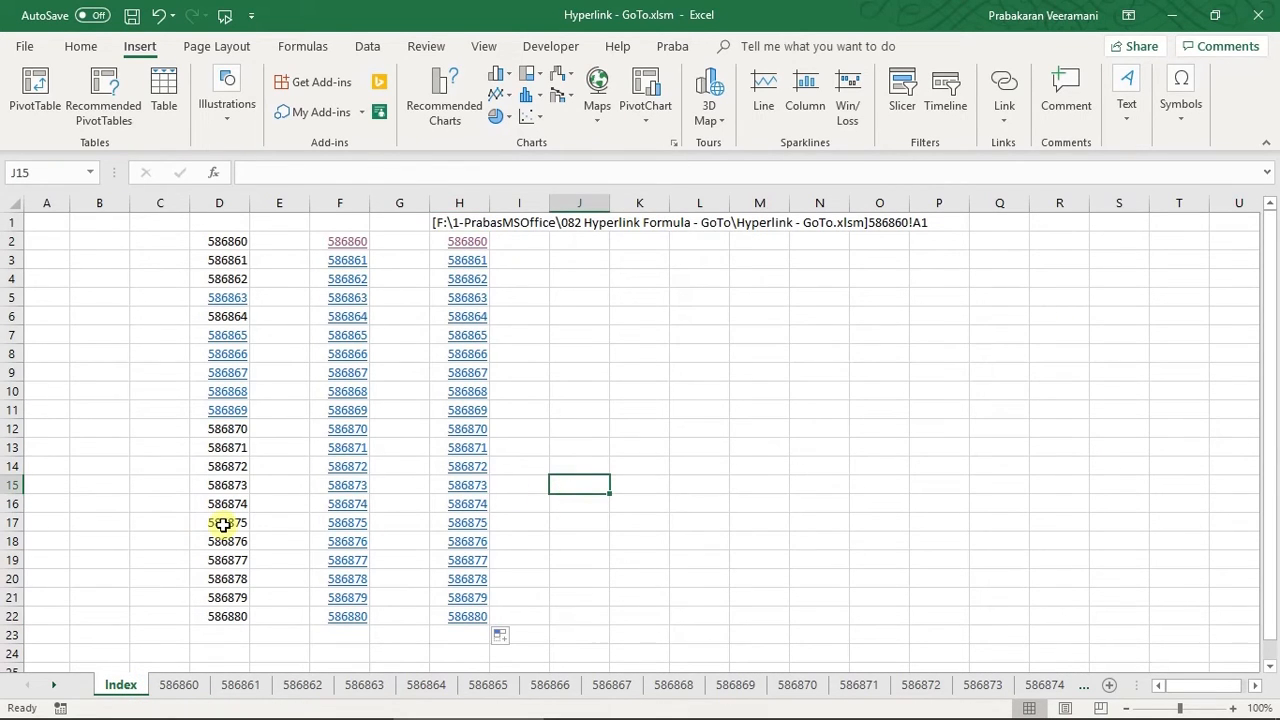
click(462, 524)
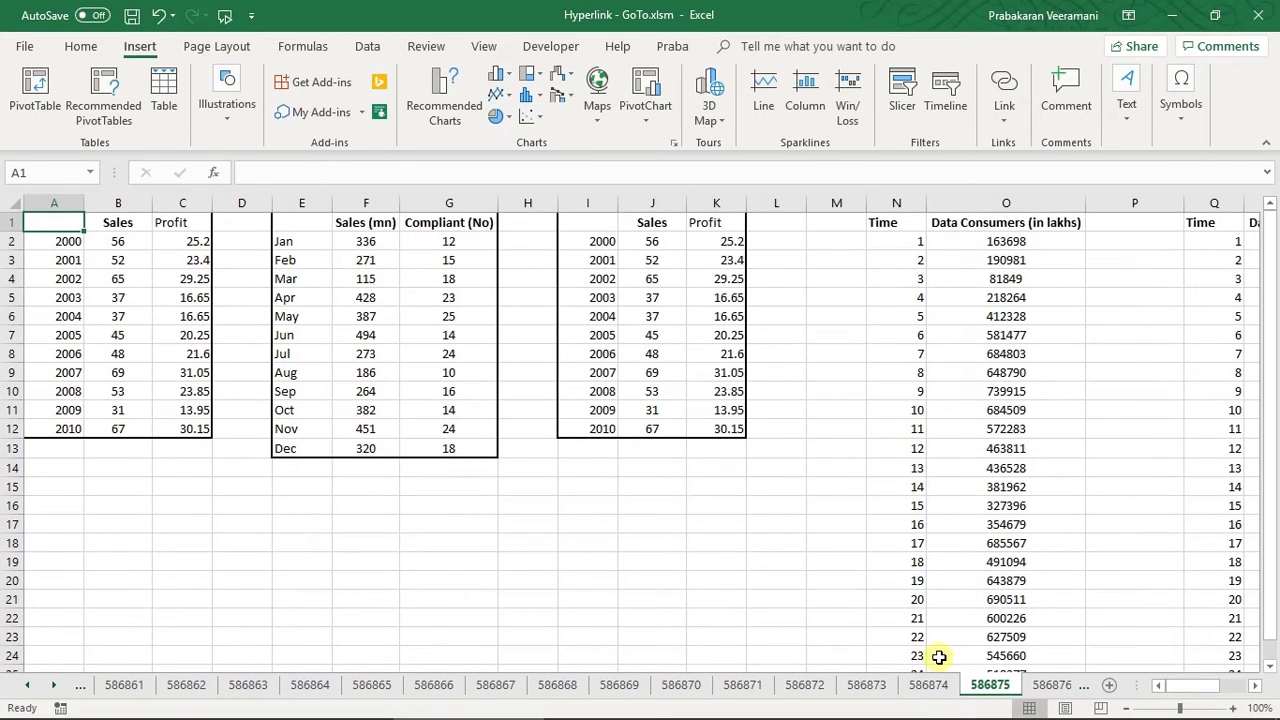
click(30, 690)
click(30, 690)
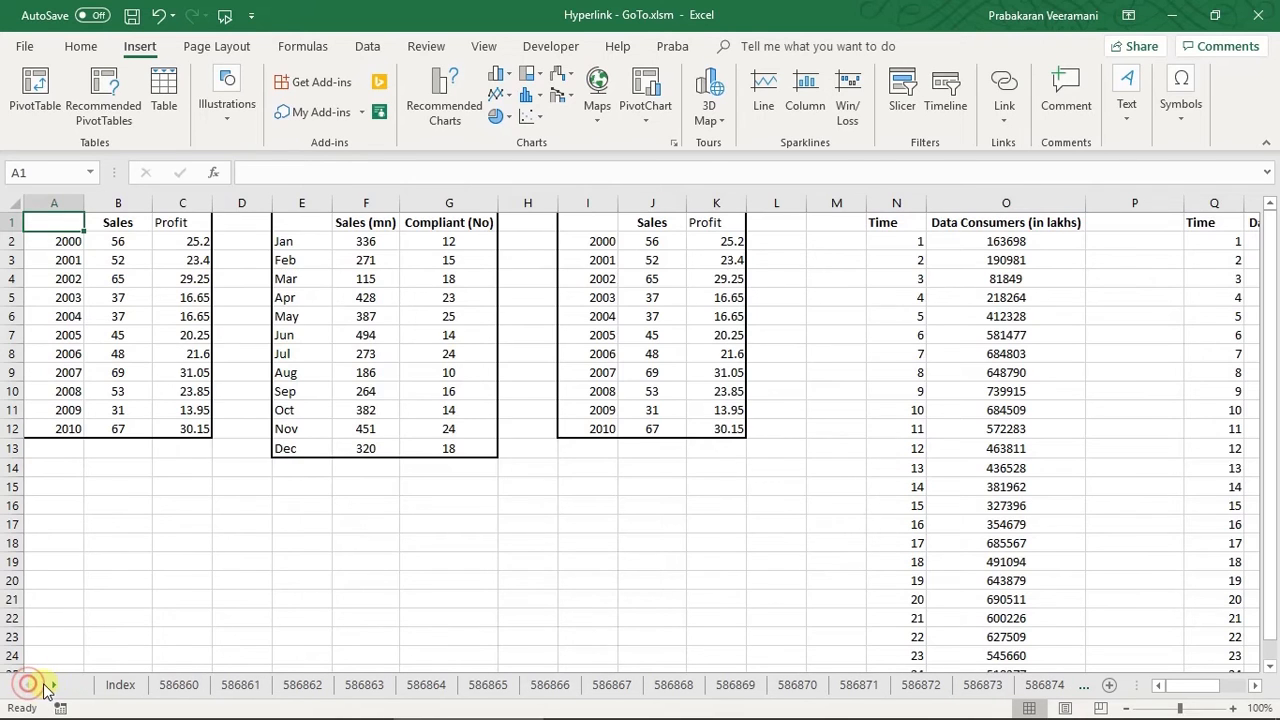
click(105, 686)
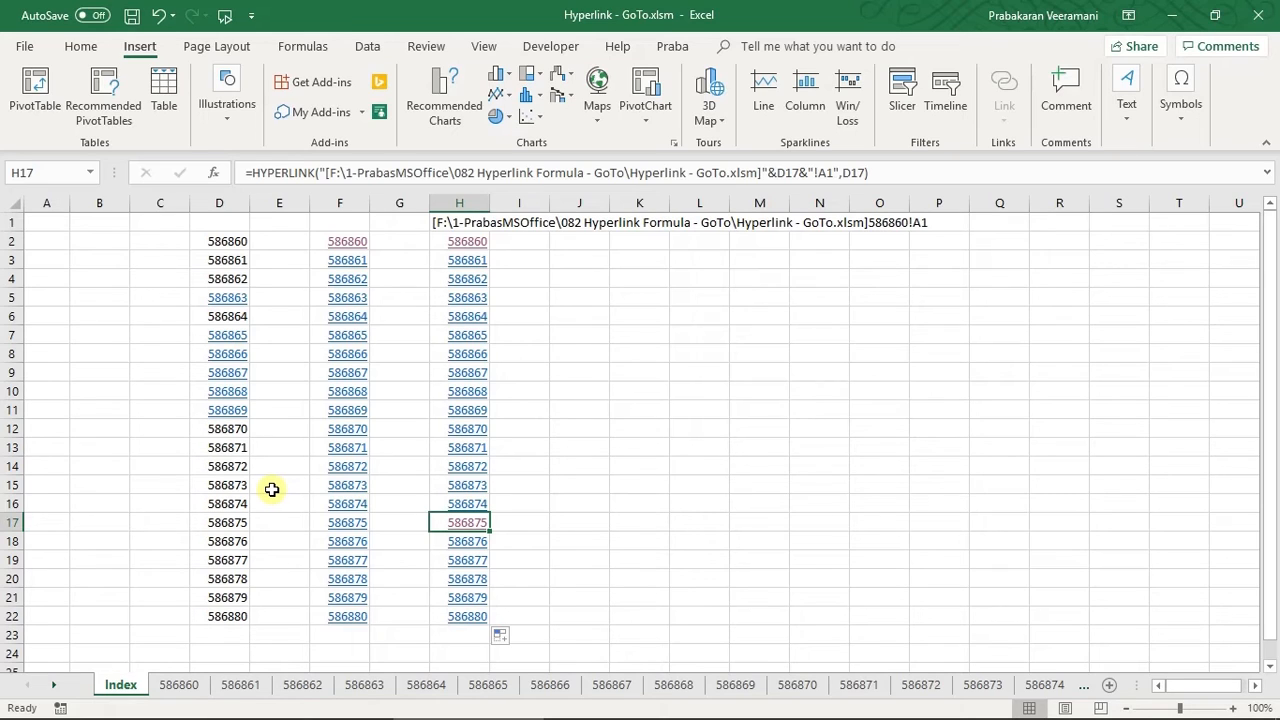
Review the HYPERLINK formula in cell H2 and save the workbook.
click(575, 274)
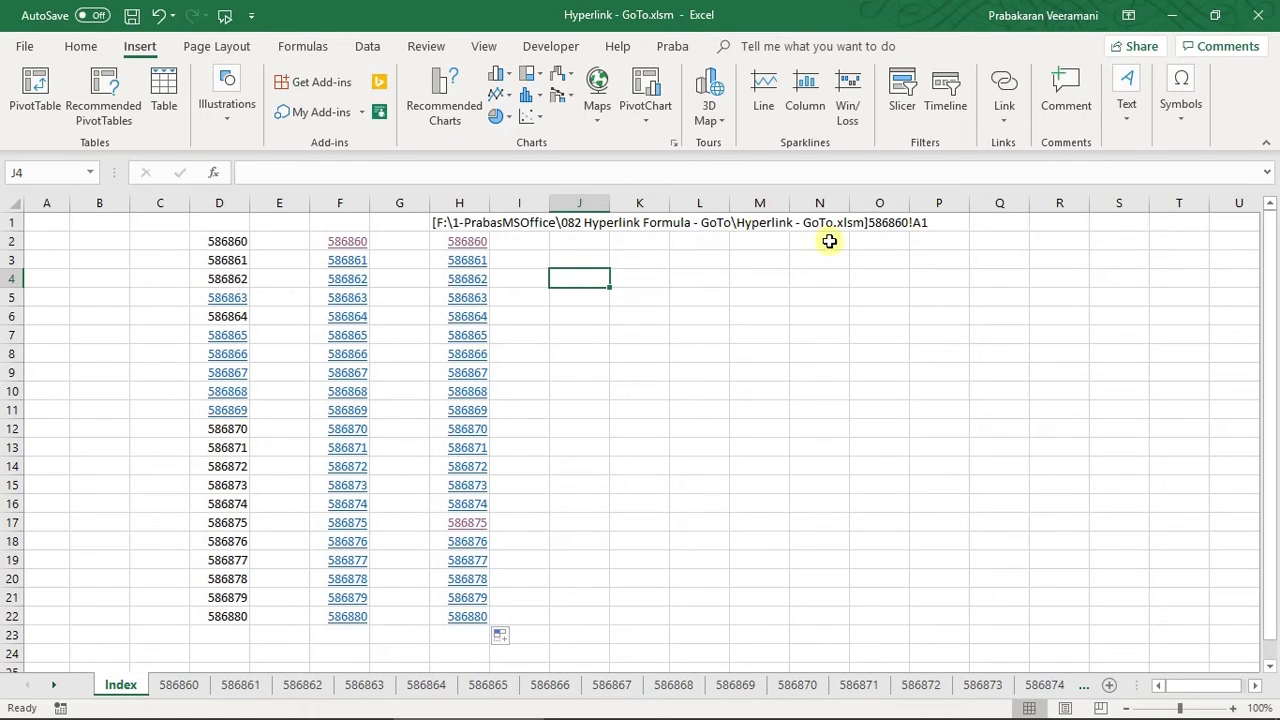
click(507, 241)
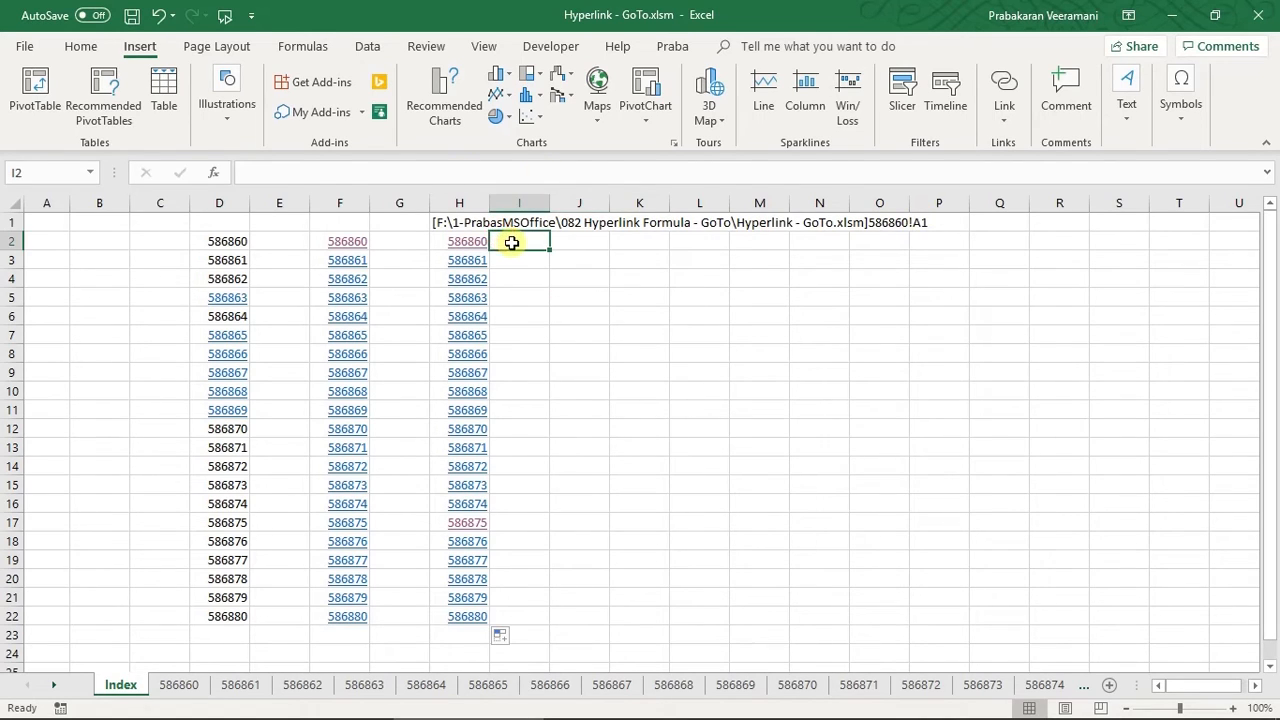
key(Left)
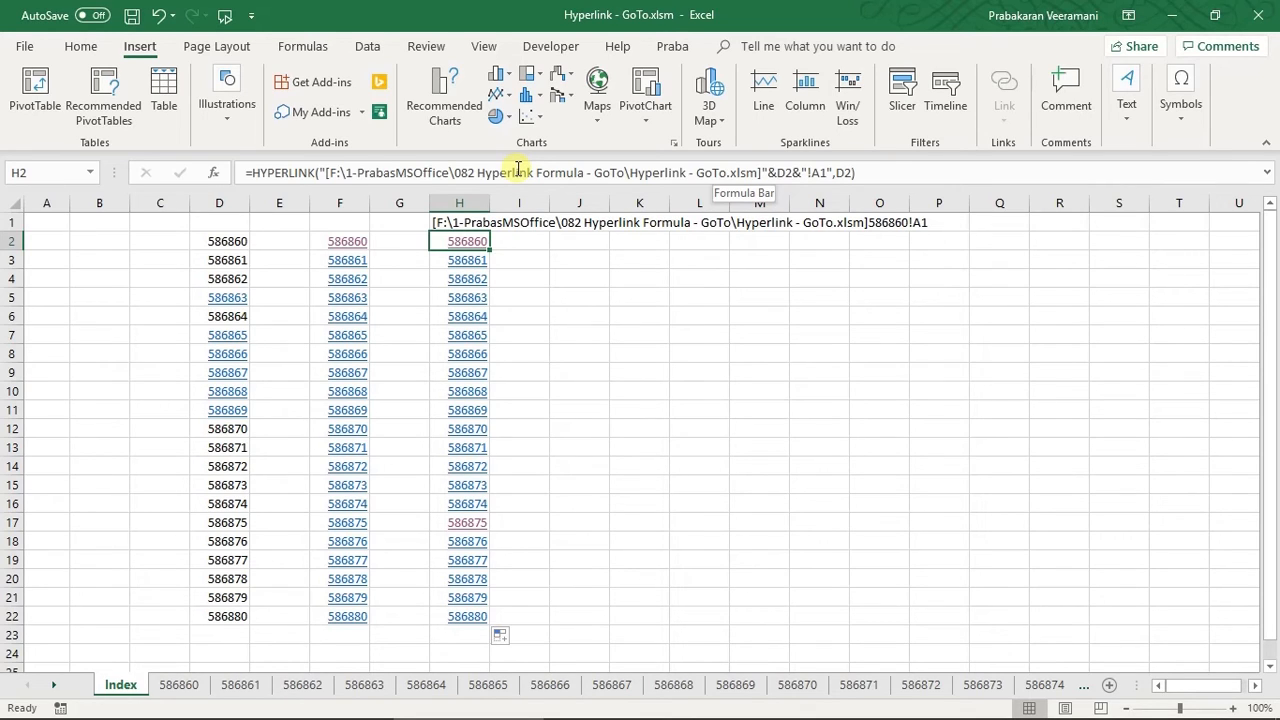
click(133, 15)
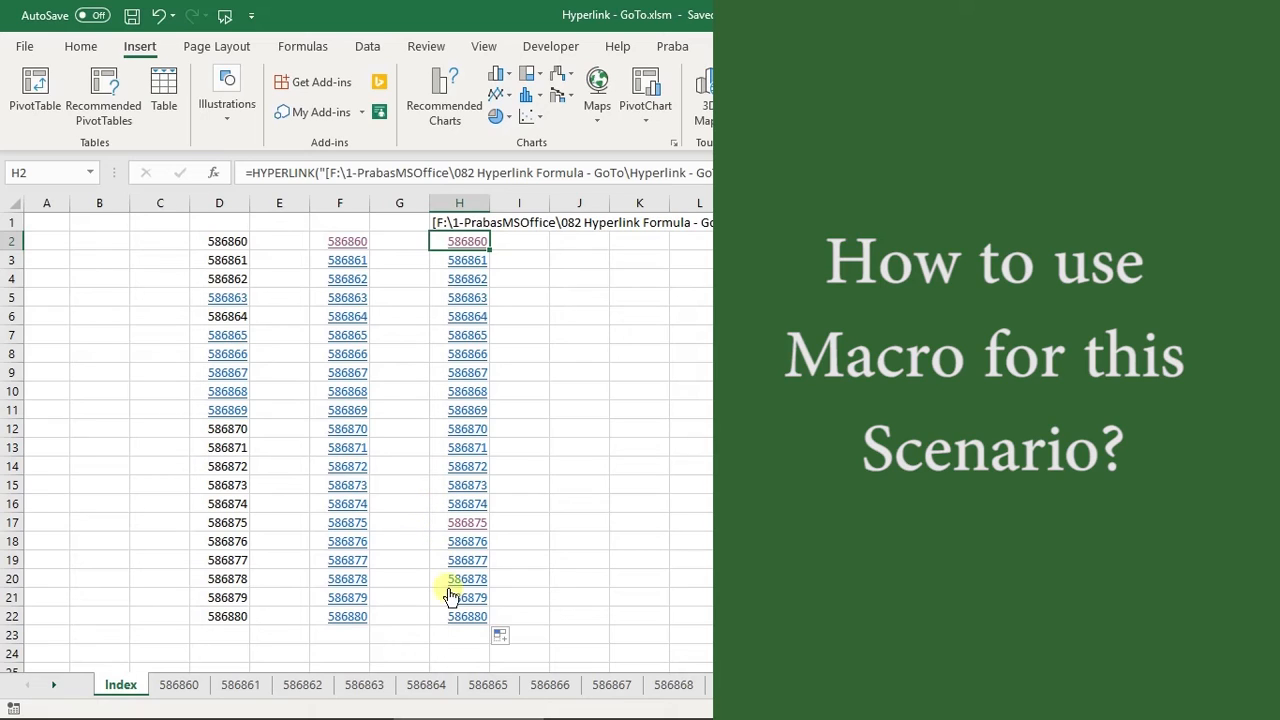
drag(506, 616, 531, 248)
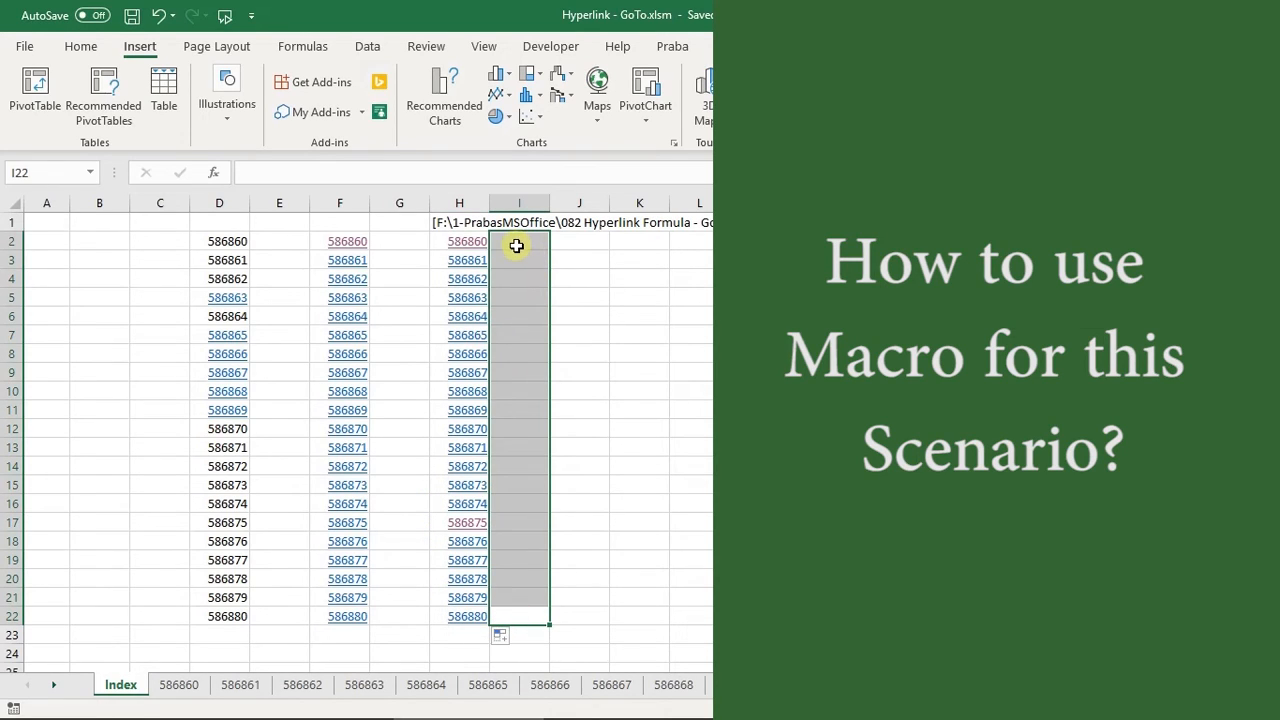
click(603, 274)
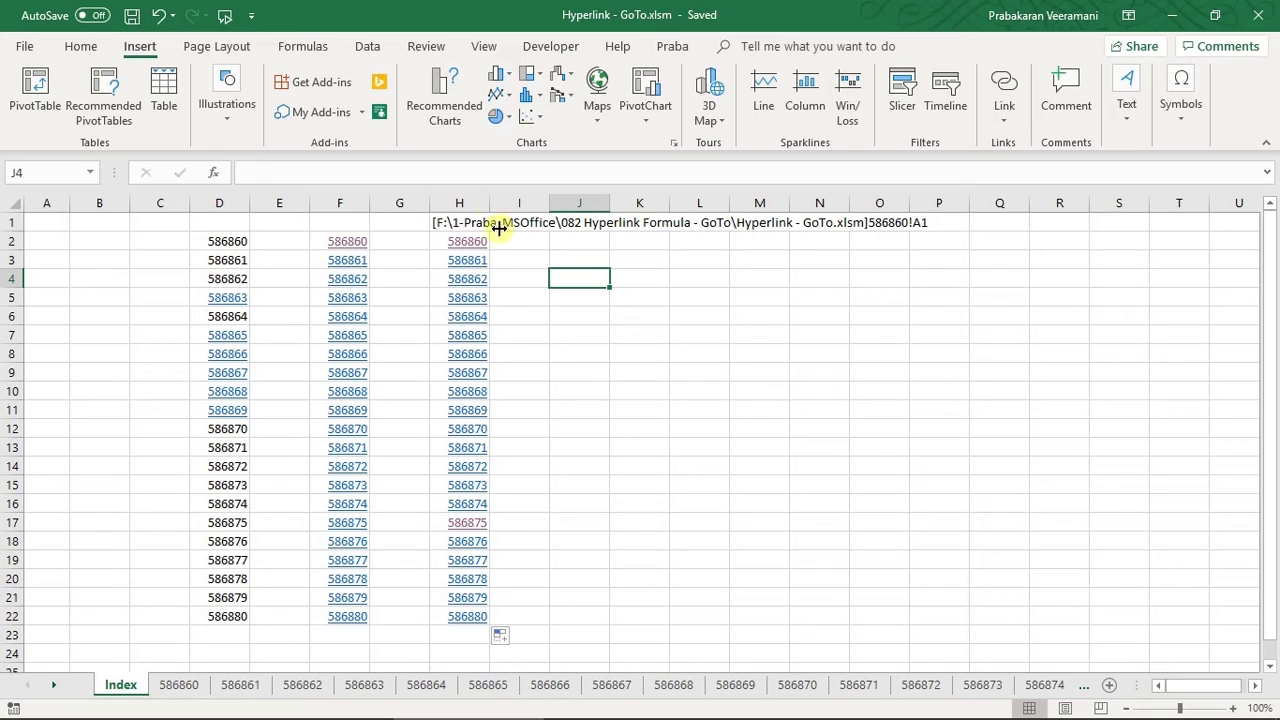
click(51, 221)
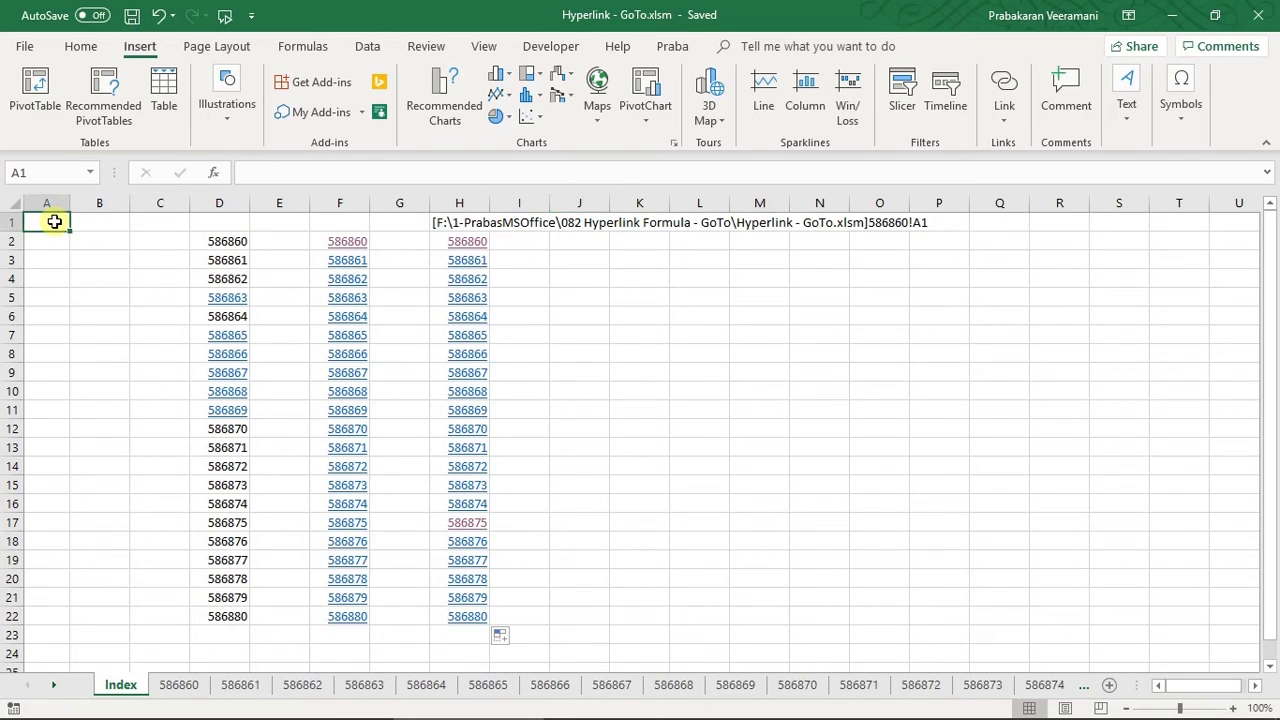
click(565, 288)
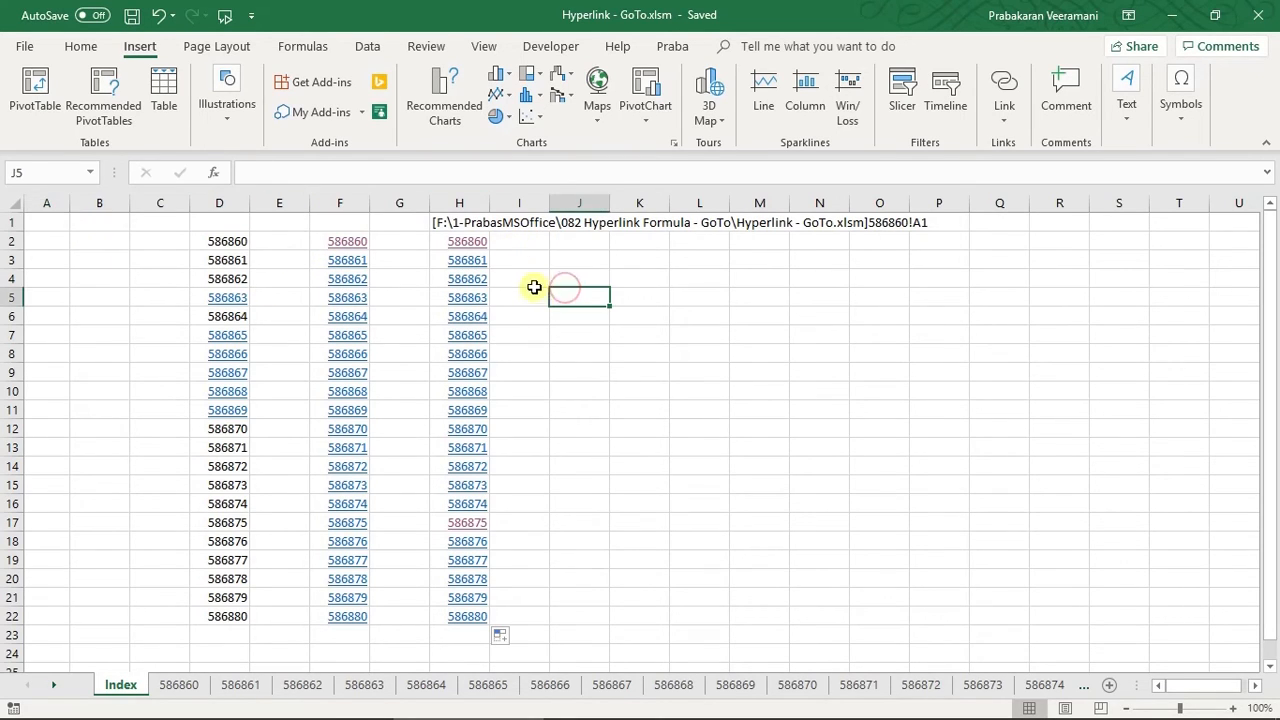
Run the InsertLink macro to generate a list of sheet links in column A of the Index sheet.
click(553, 47)
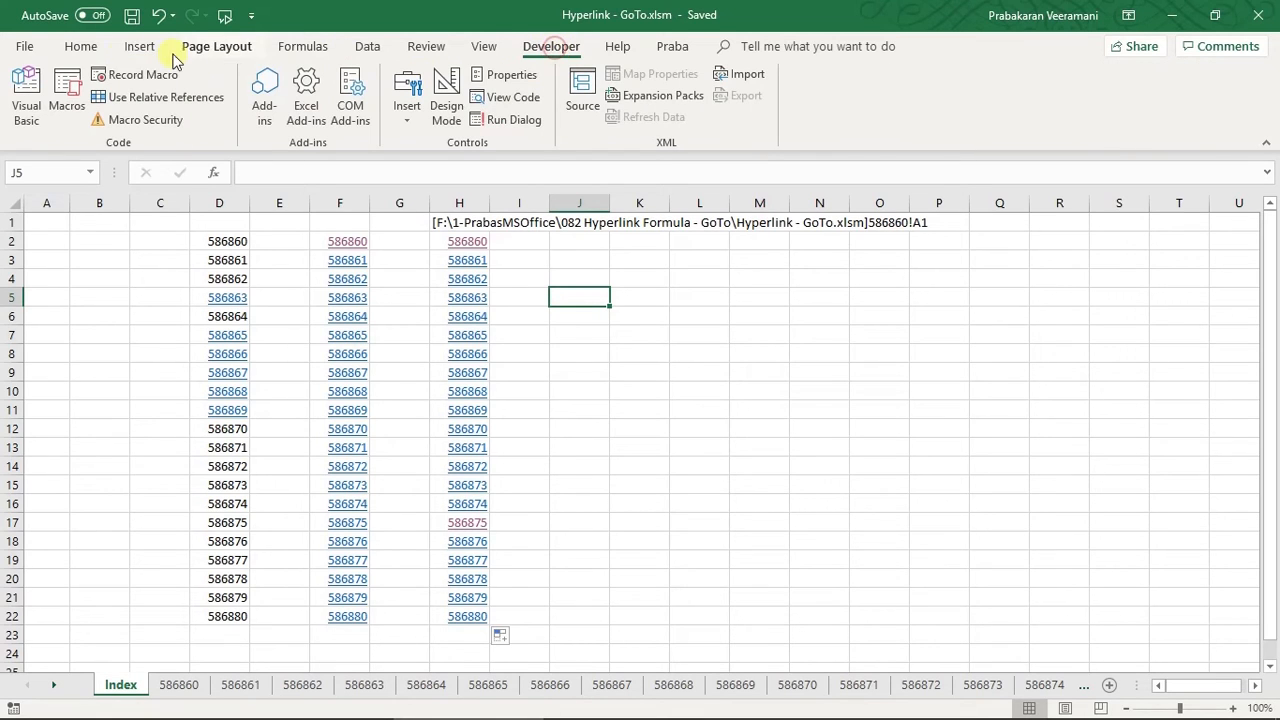
click(72, 92)
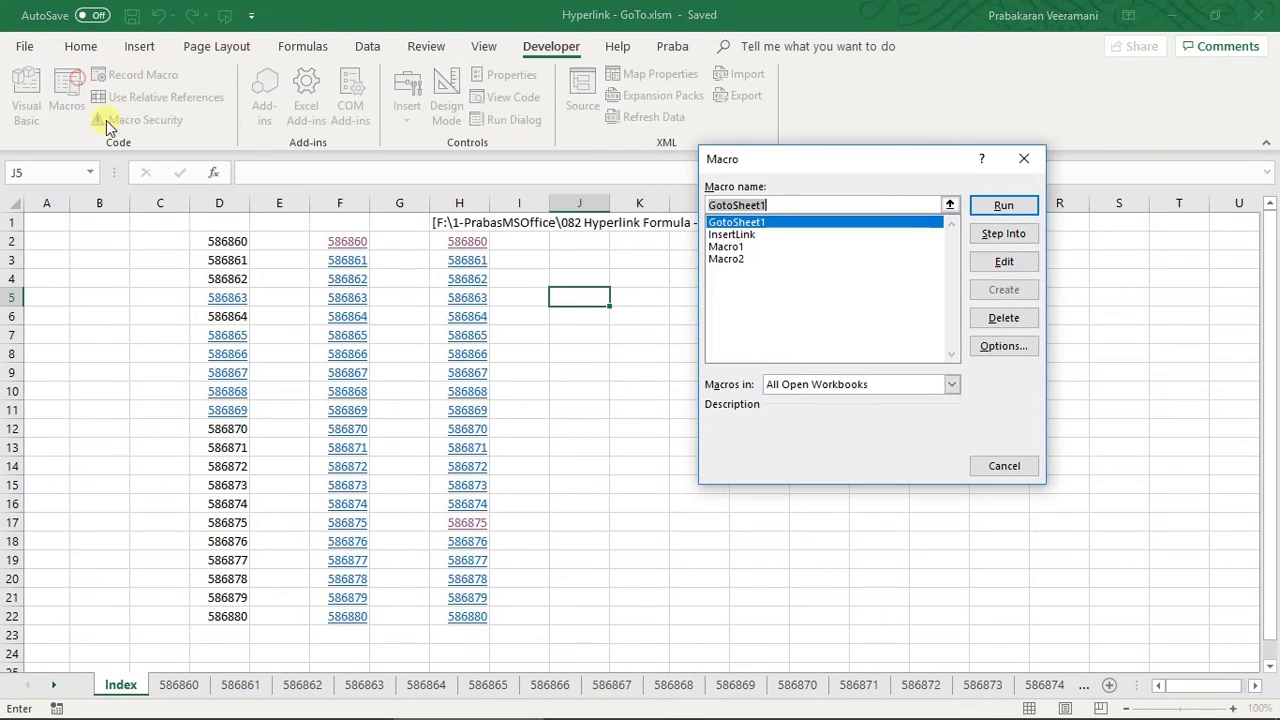
click(745, 237)
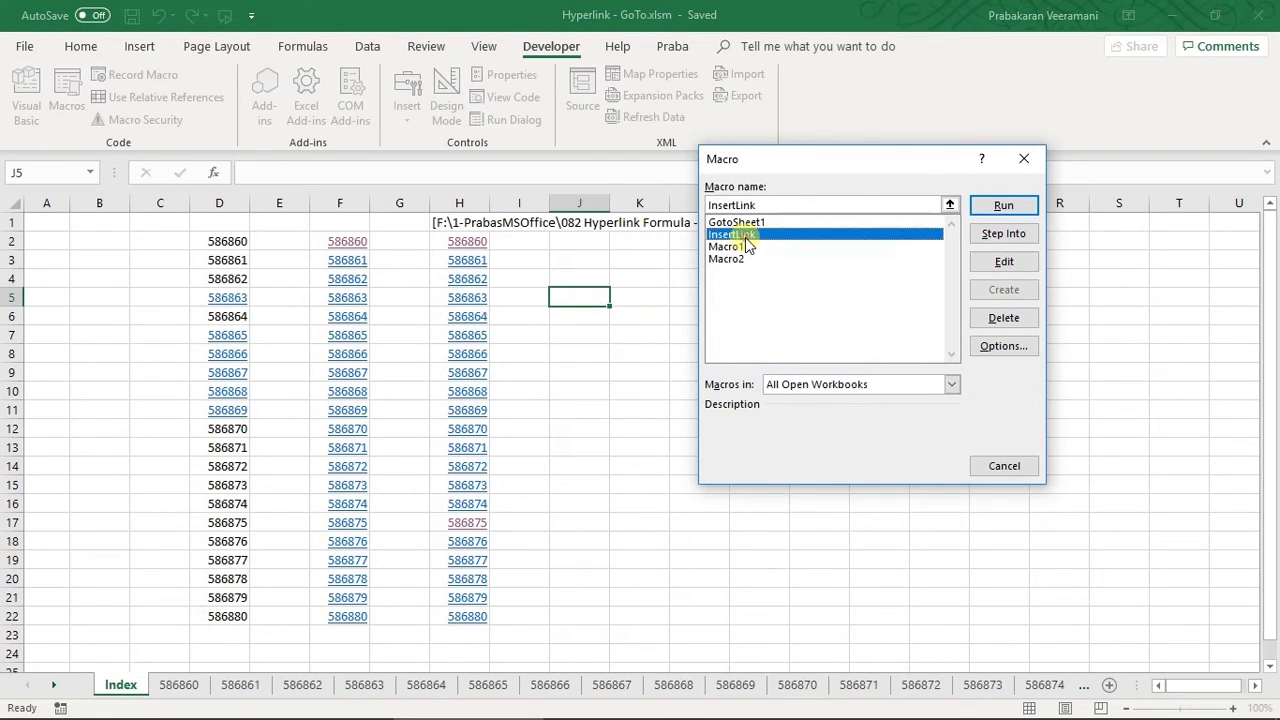
click(1008, 207)
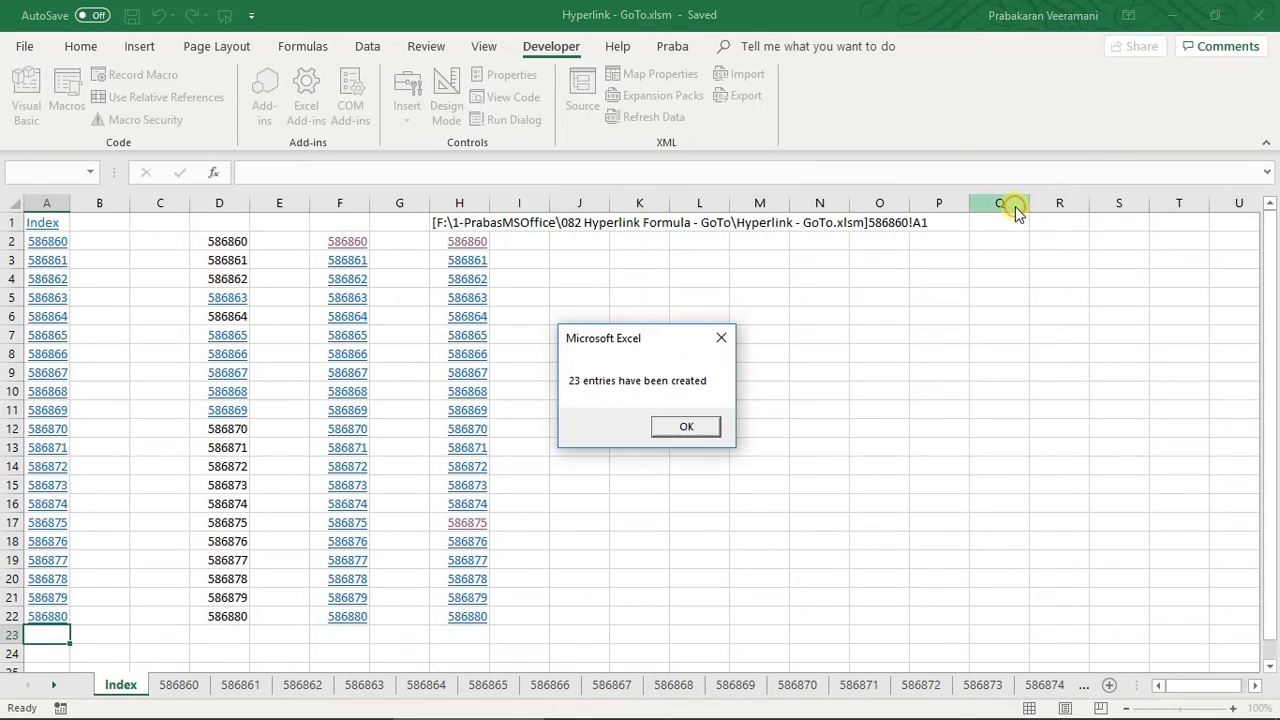
click(685, 429)
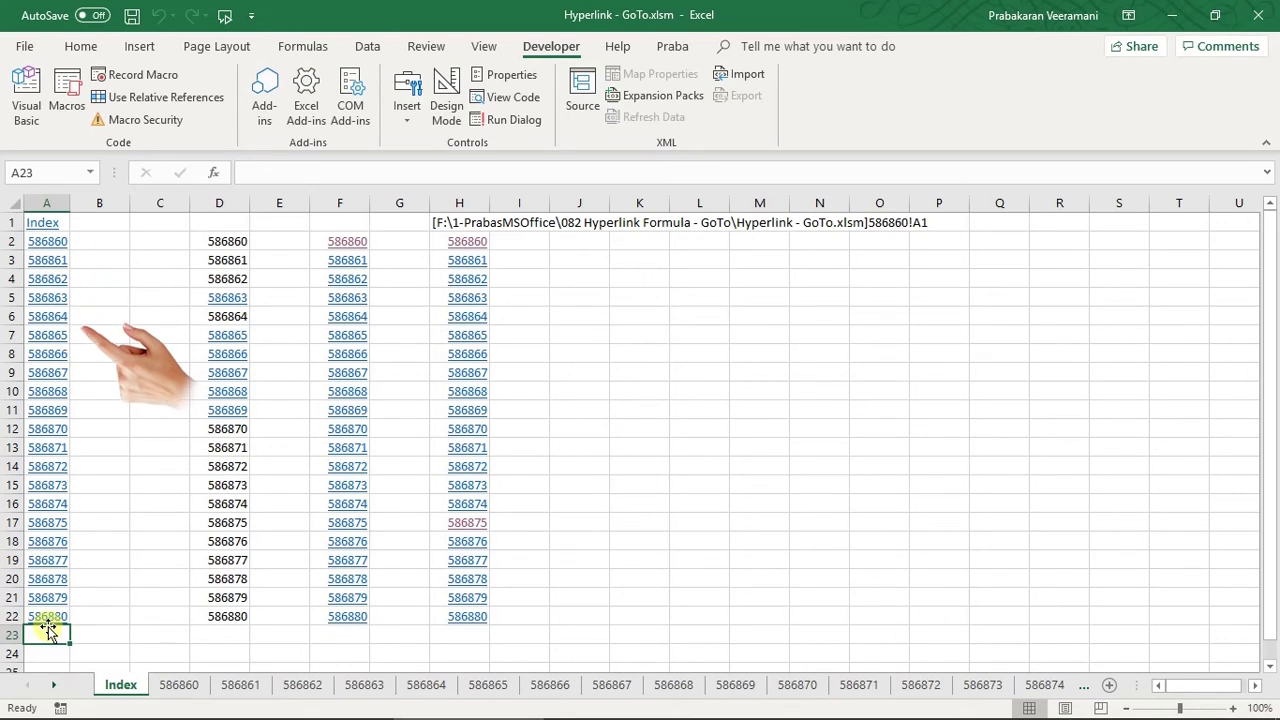
Examine the generated links in column A, follow the 586860 link in A2, and return to the Index sheet.
drag(47, 630, 52, 213)
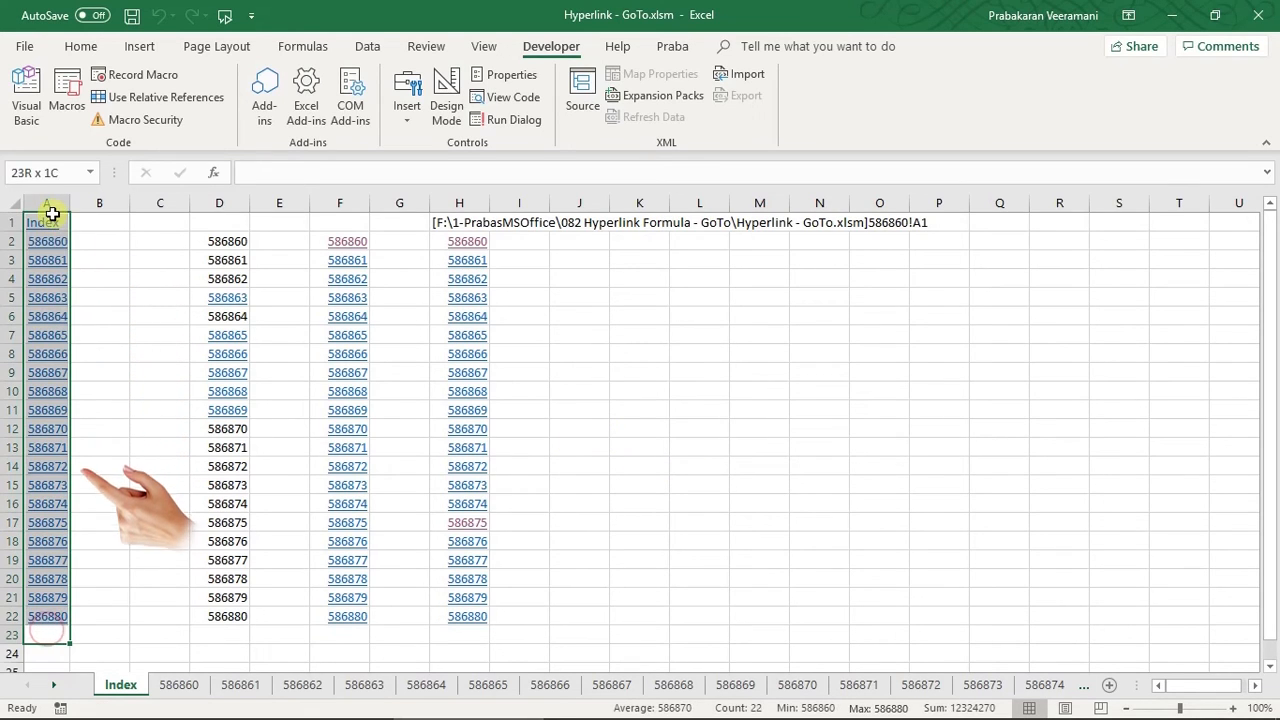
click(103, 282)
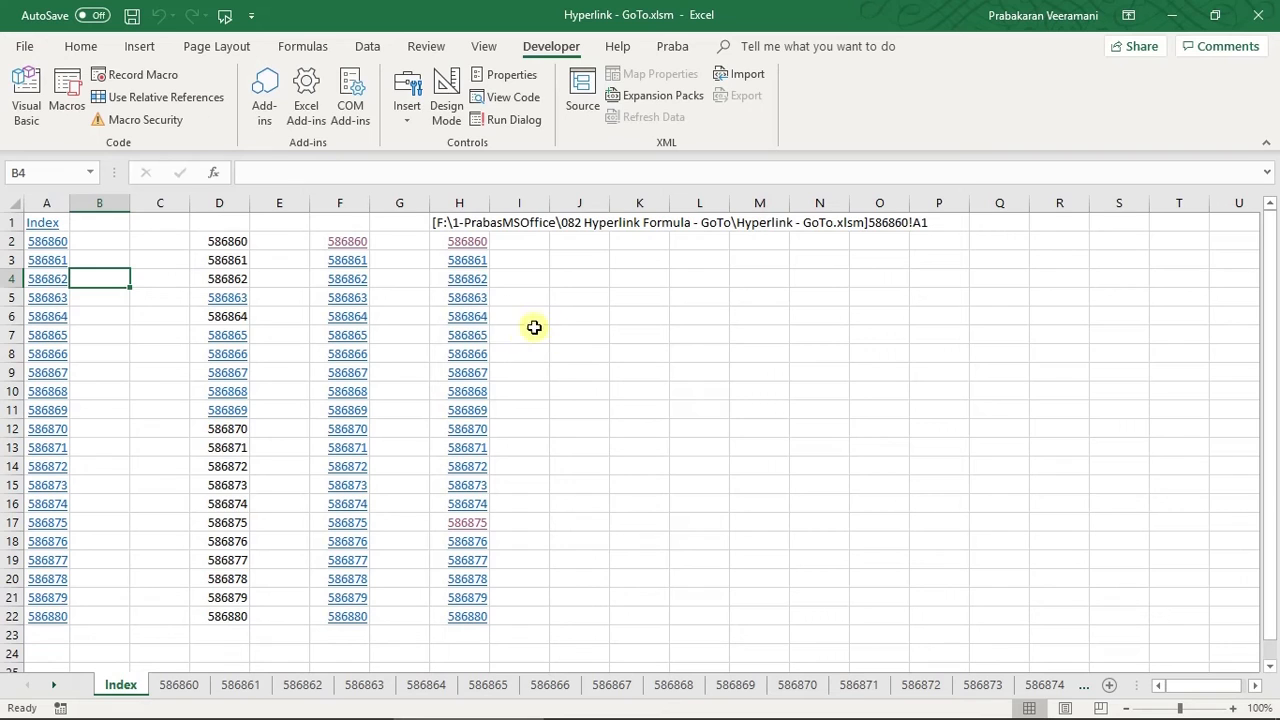
click(47, 242)
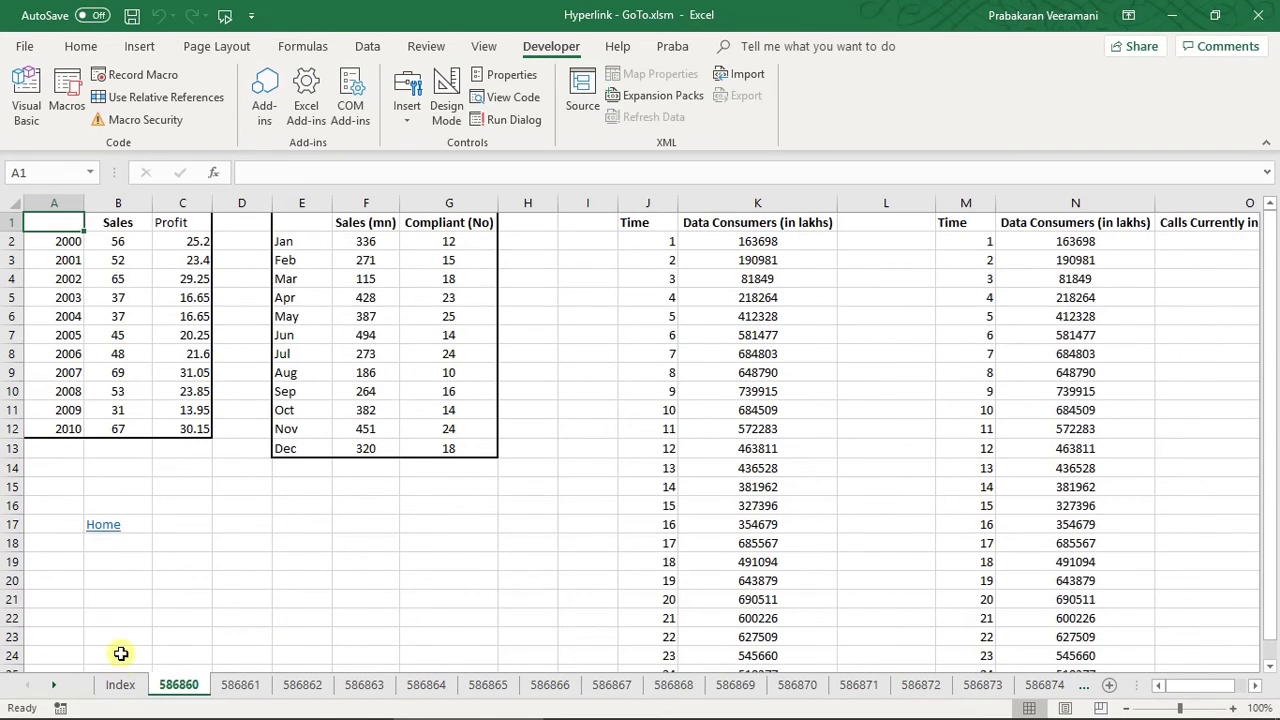
click(120, 684)
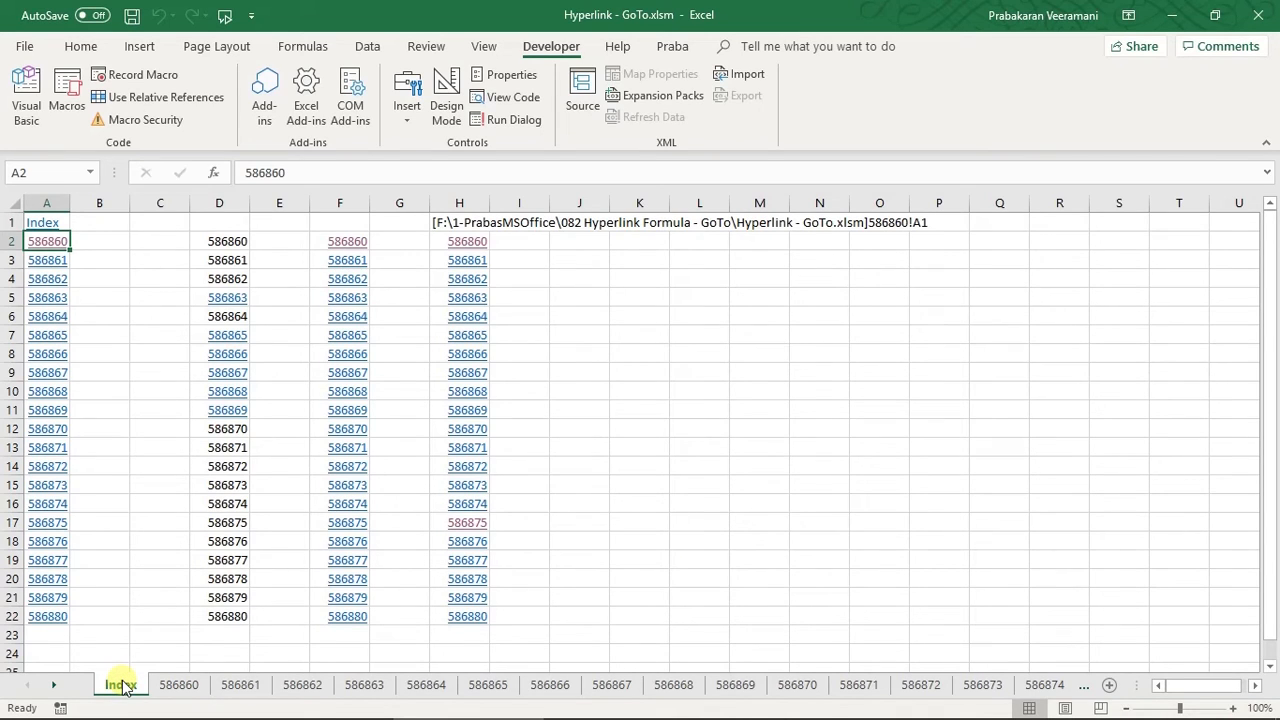
Review the generated sheet links in column A of the Index sheet and save the workbook.
click(54, 197)
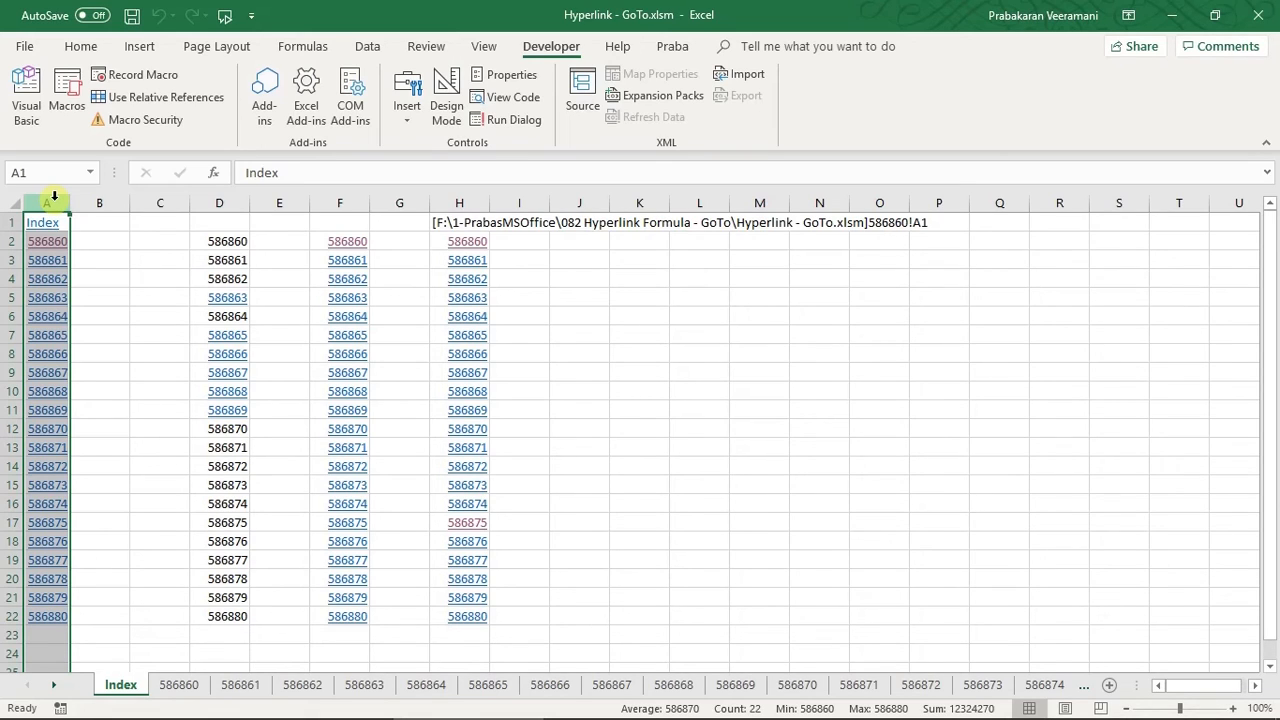
click(112, 259)
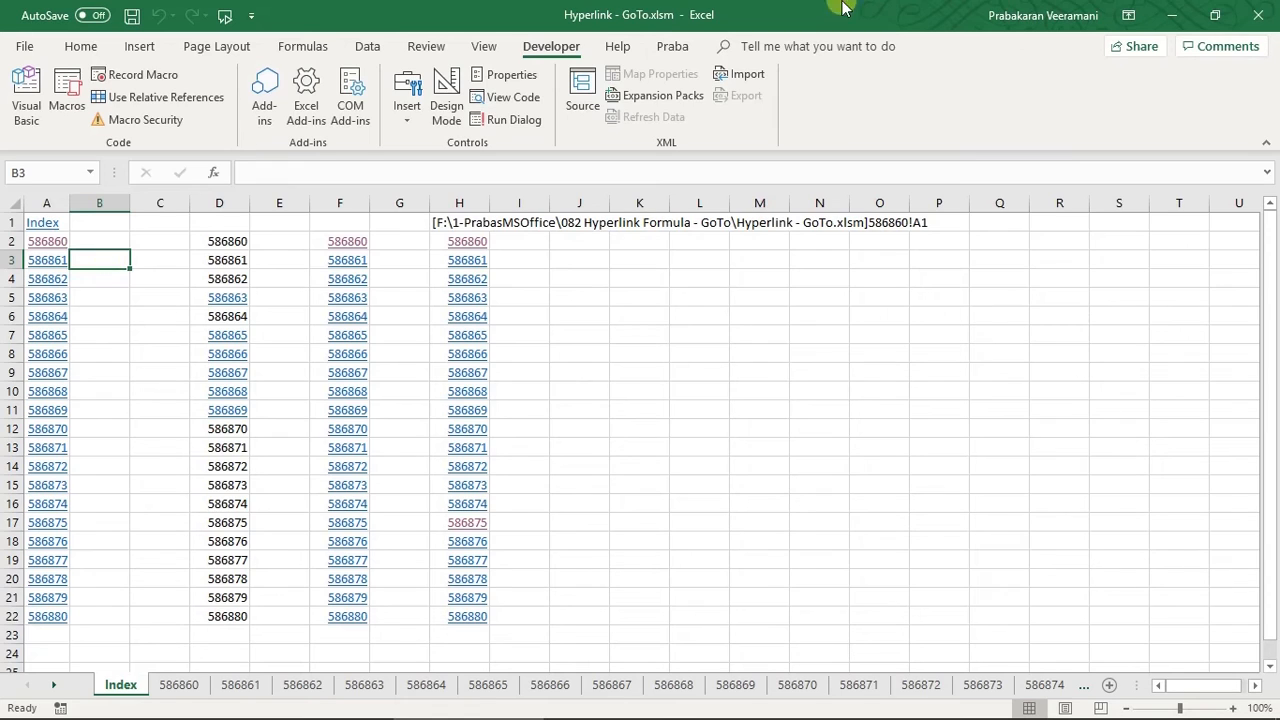
click(663, 434)
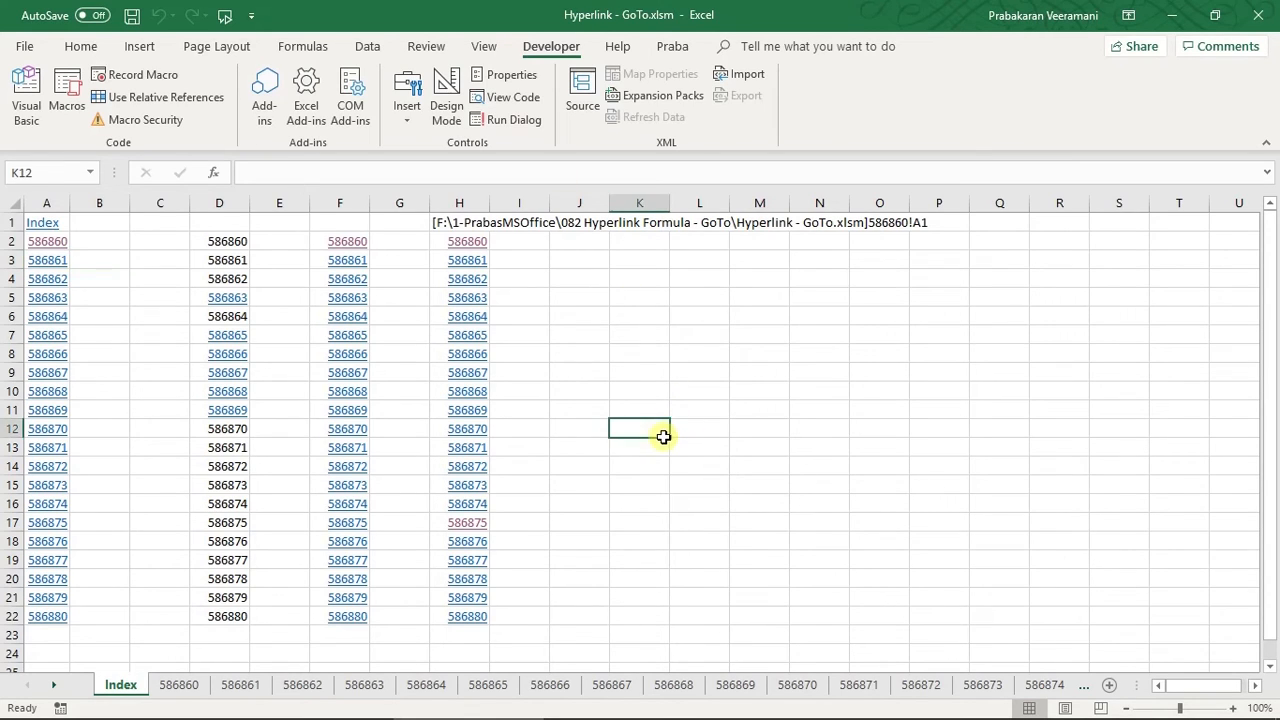
drag(663, 434, 660, 448)
click(652, 343)
key(ctrl+s)
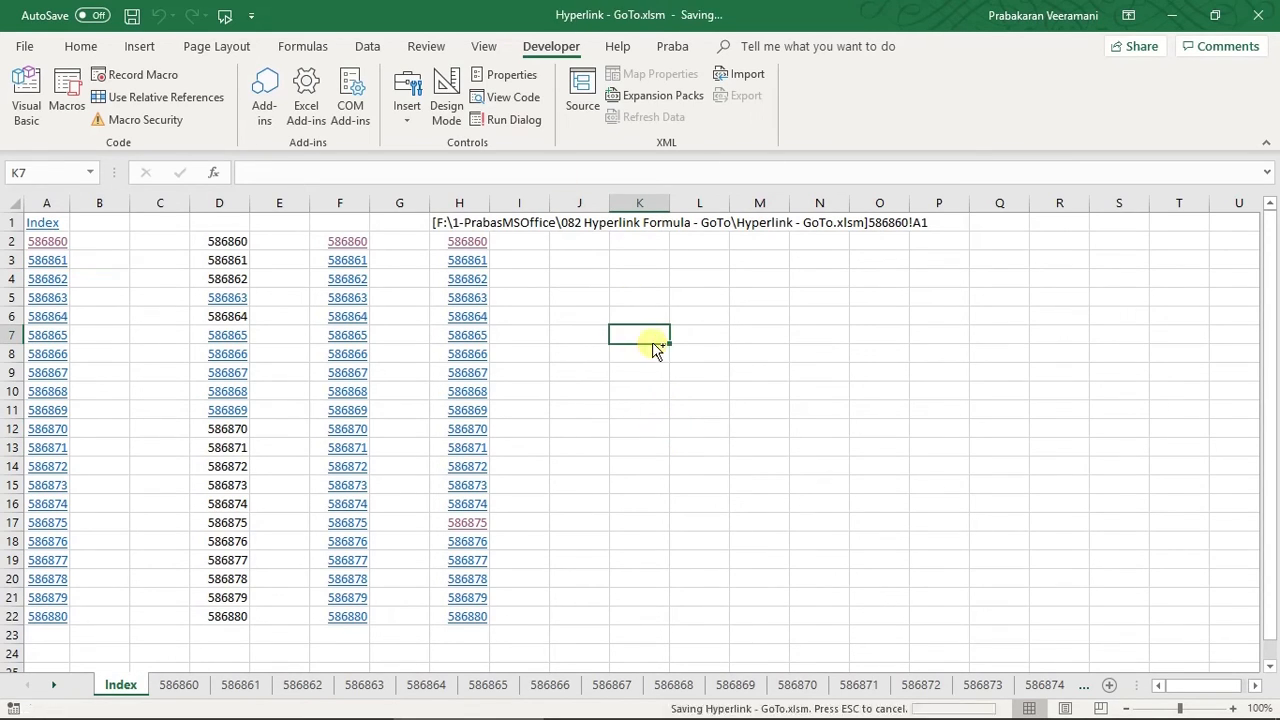
Examine the InsertLink macro code in Module2 of the Visual Basic editor, and return to the Index sheet.
key(alt+F11)
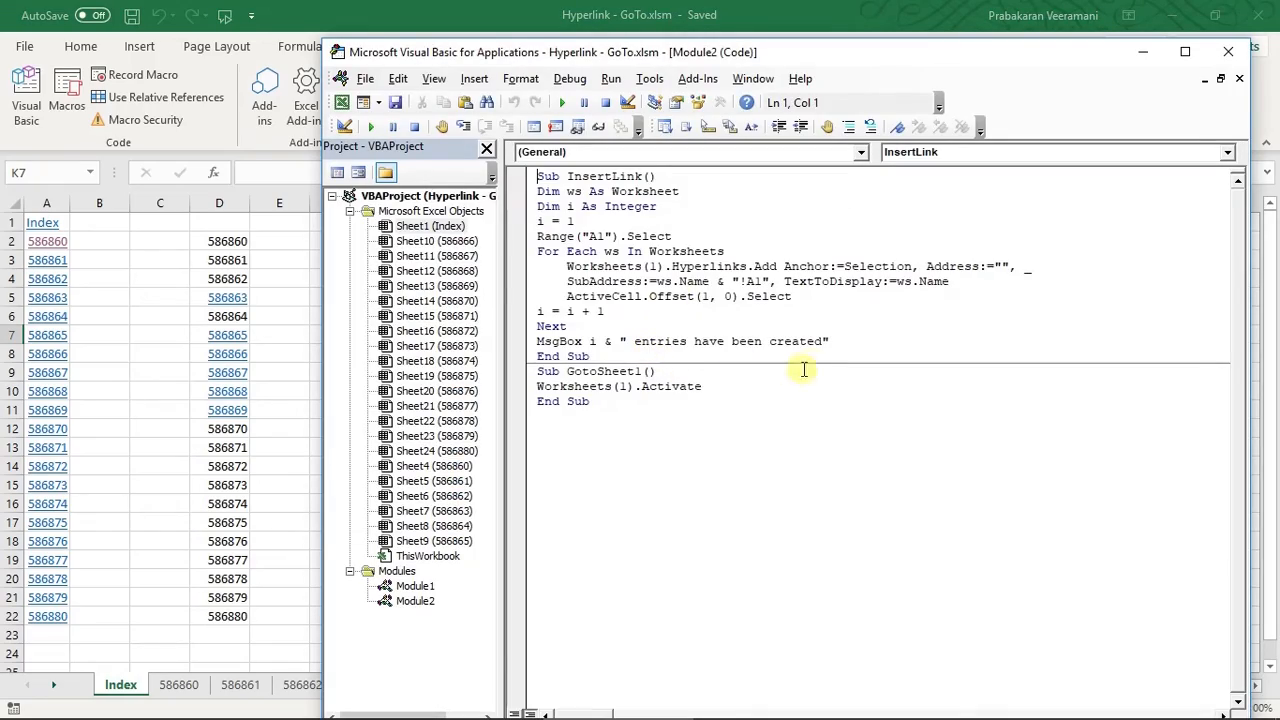
shift+click(840, 340)
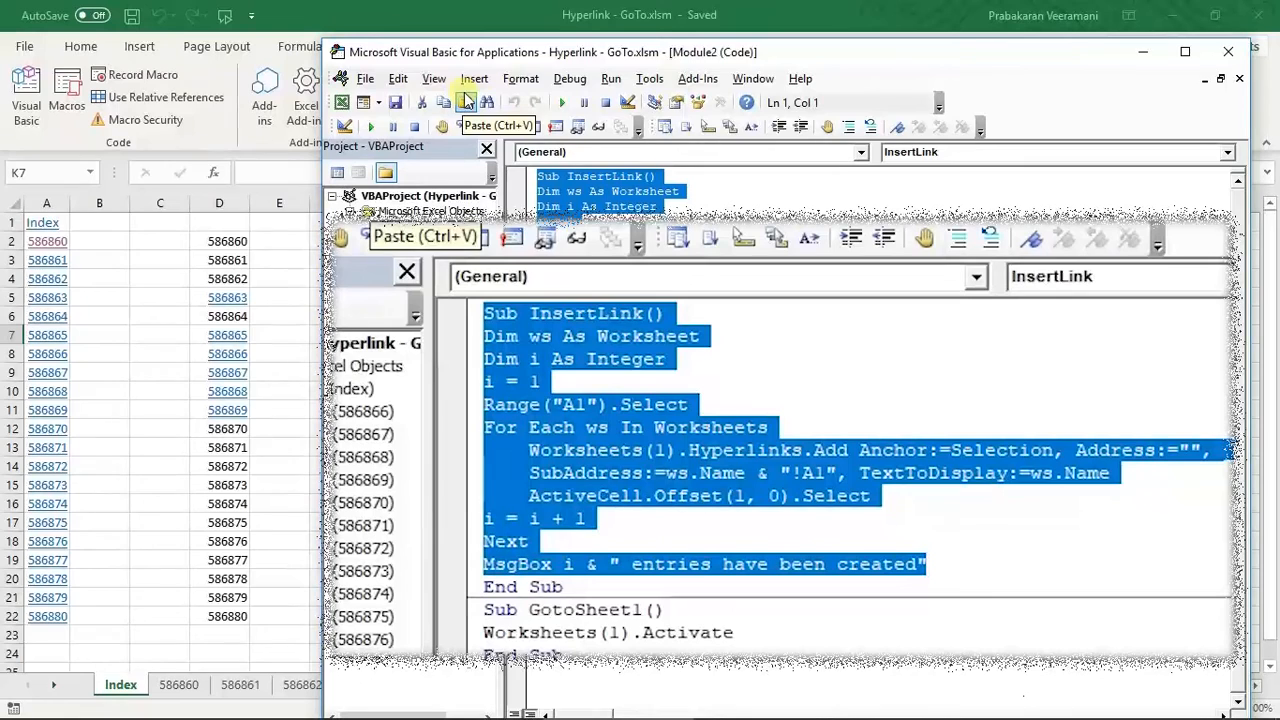
click(707, 220)
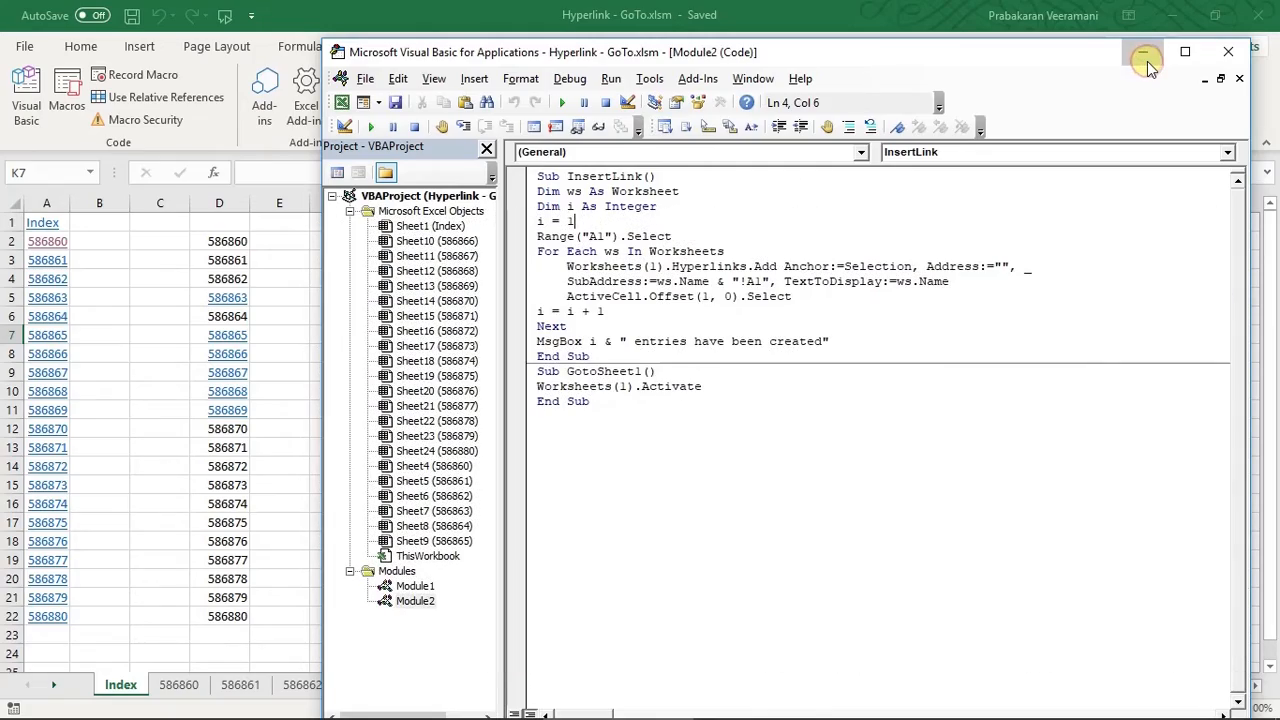
click(1143, 52)
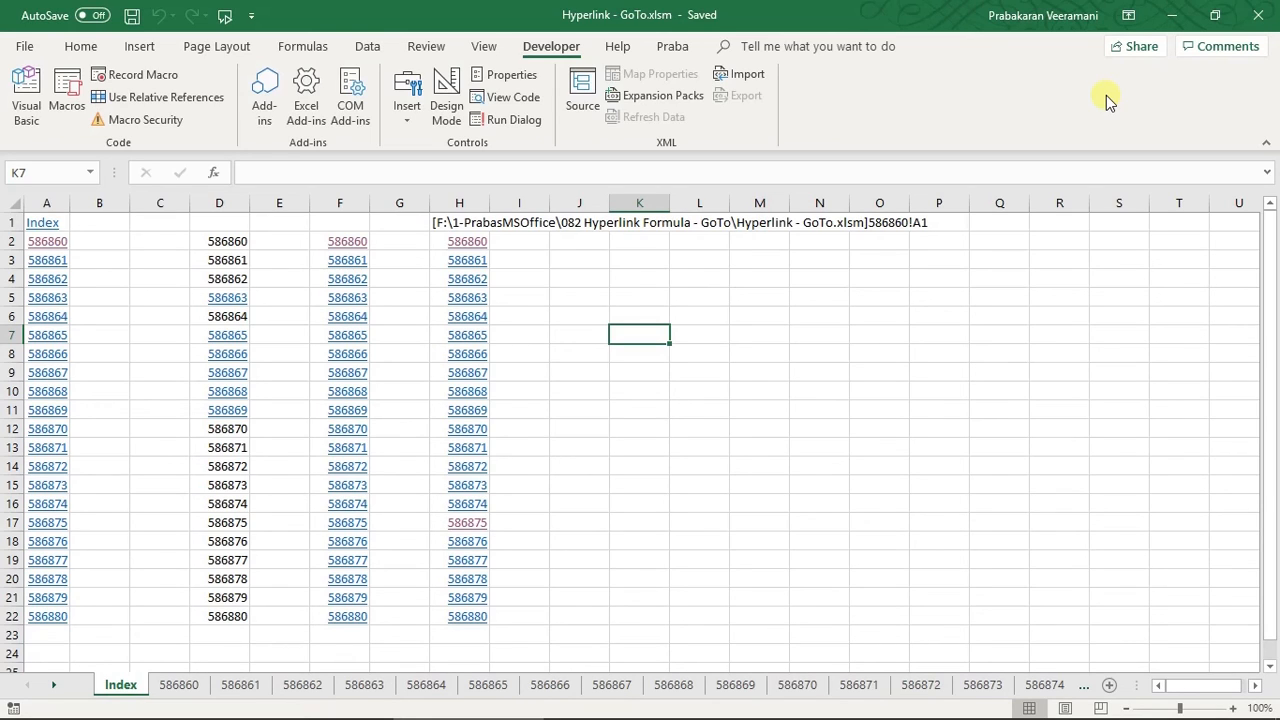
View the Activate list of worksheets without switching sheets, and widen column A on the Index sheet.
right_click(52, 684)
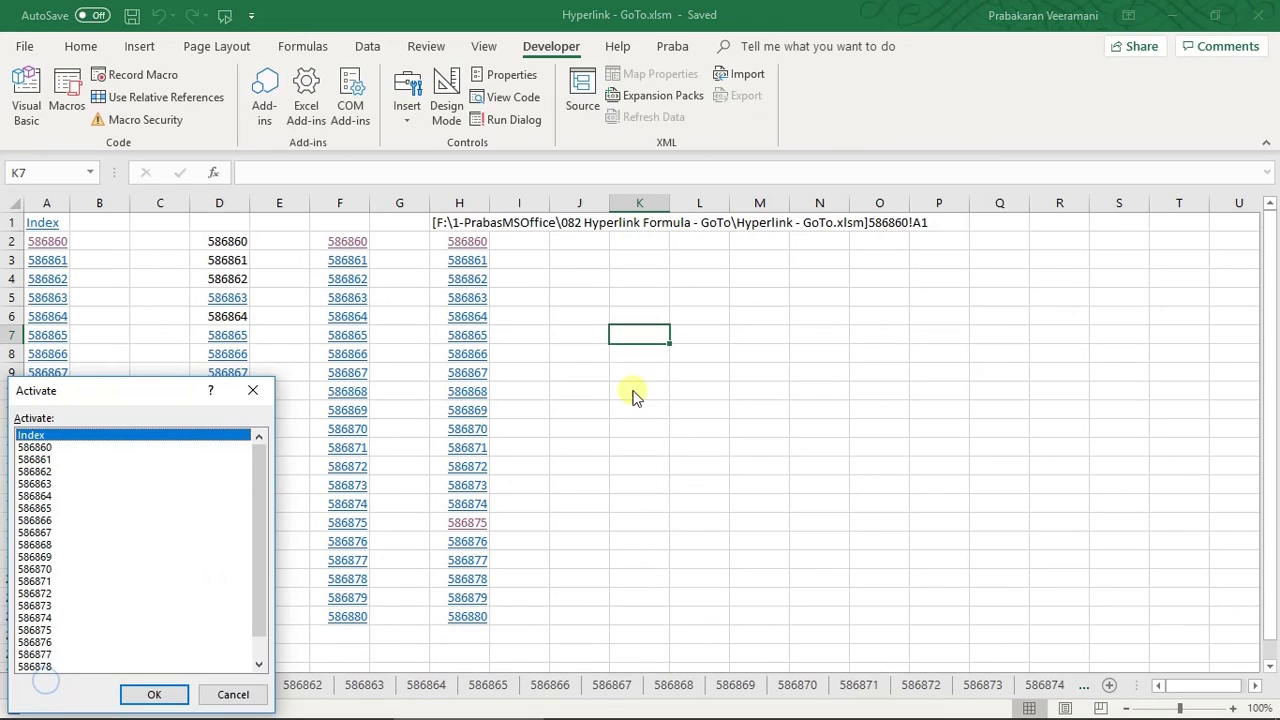
click(251, 391)
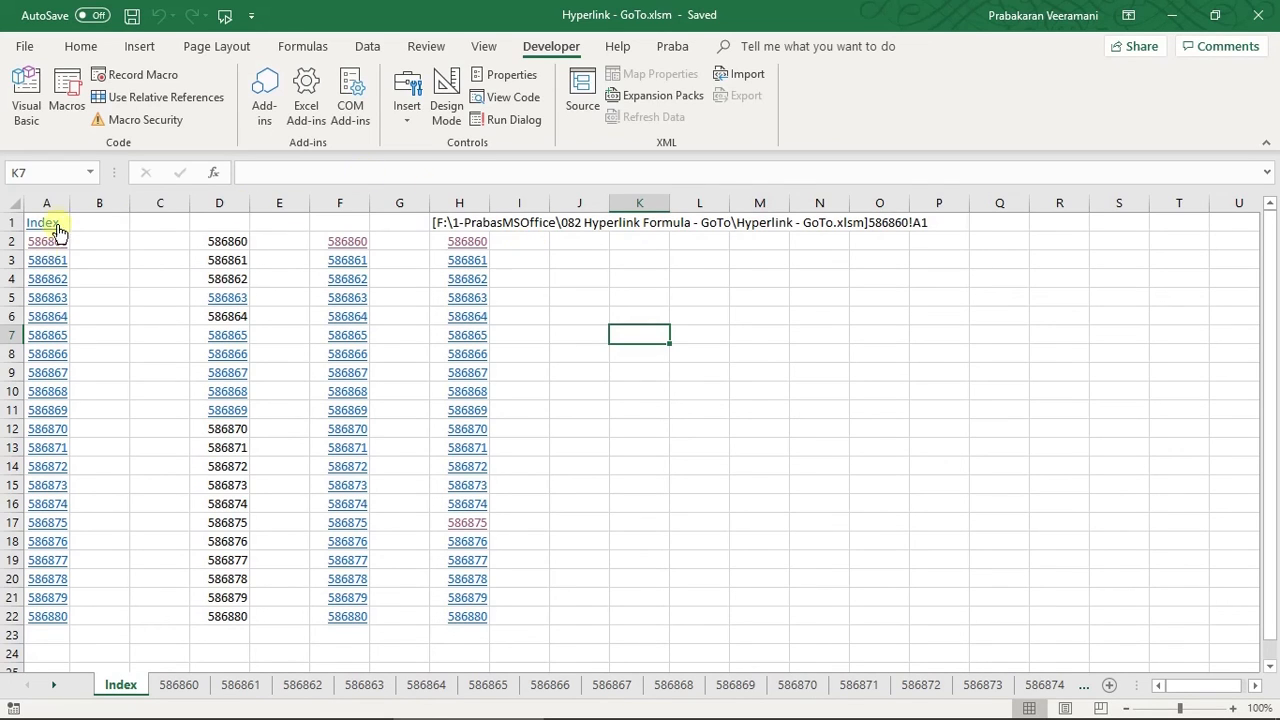
drag(70, 202, 100, 202)
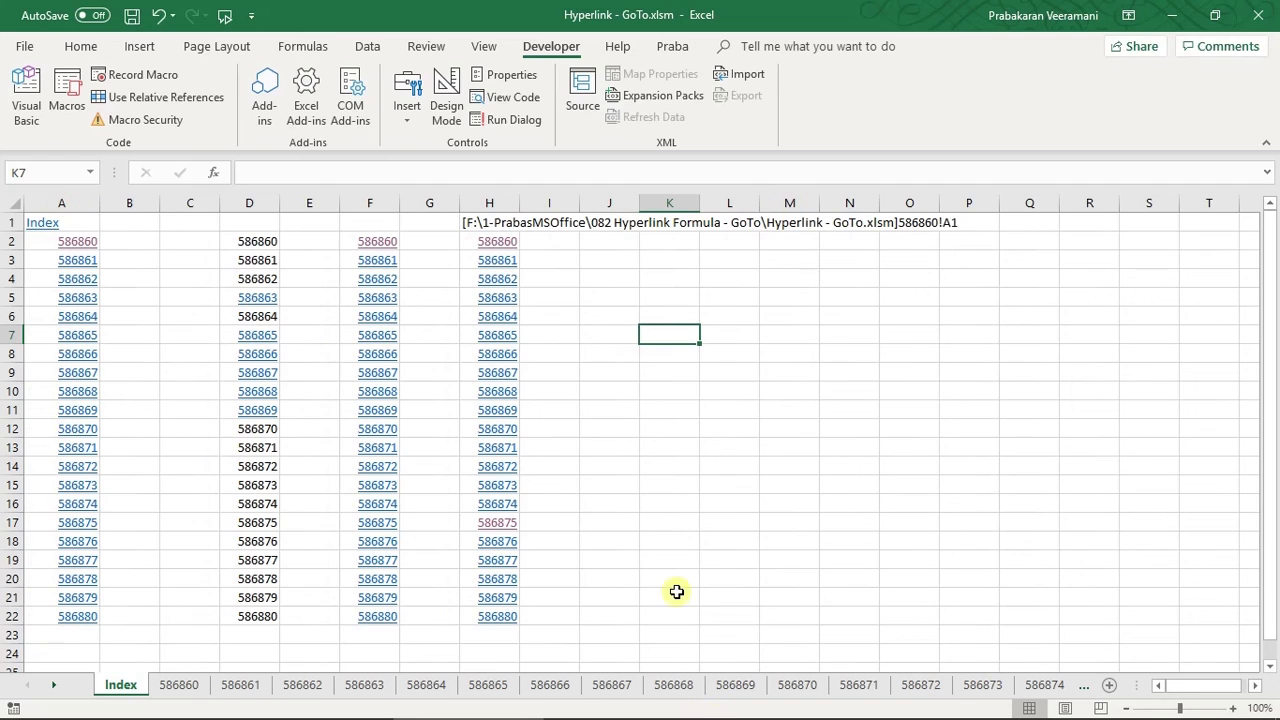
Review the InsertLink macro's For Each loop, including its Hyperlinks.Add and ActiveCell.Offset lines, and return to the Index sheet.
key(alt+F11)
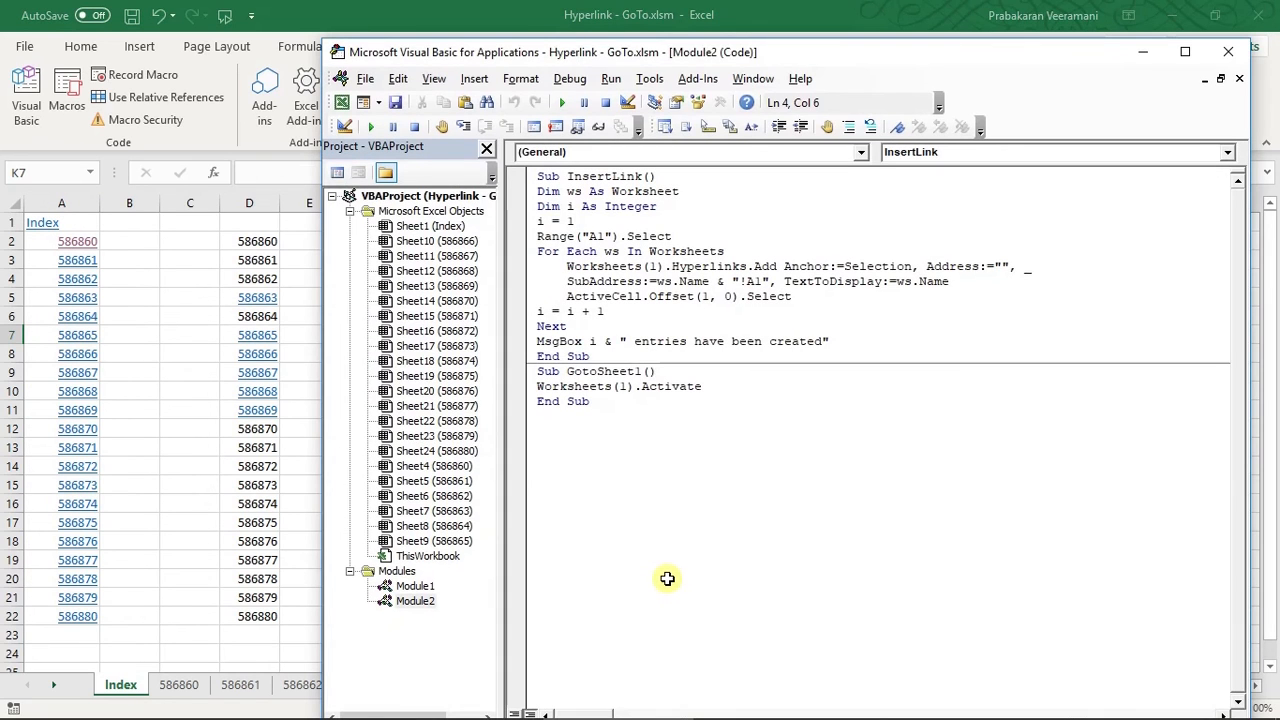
drag(605, 356, 511, 178)
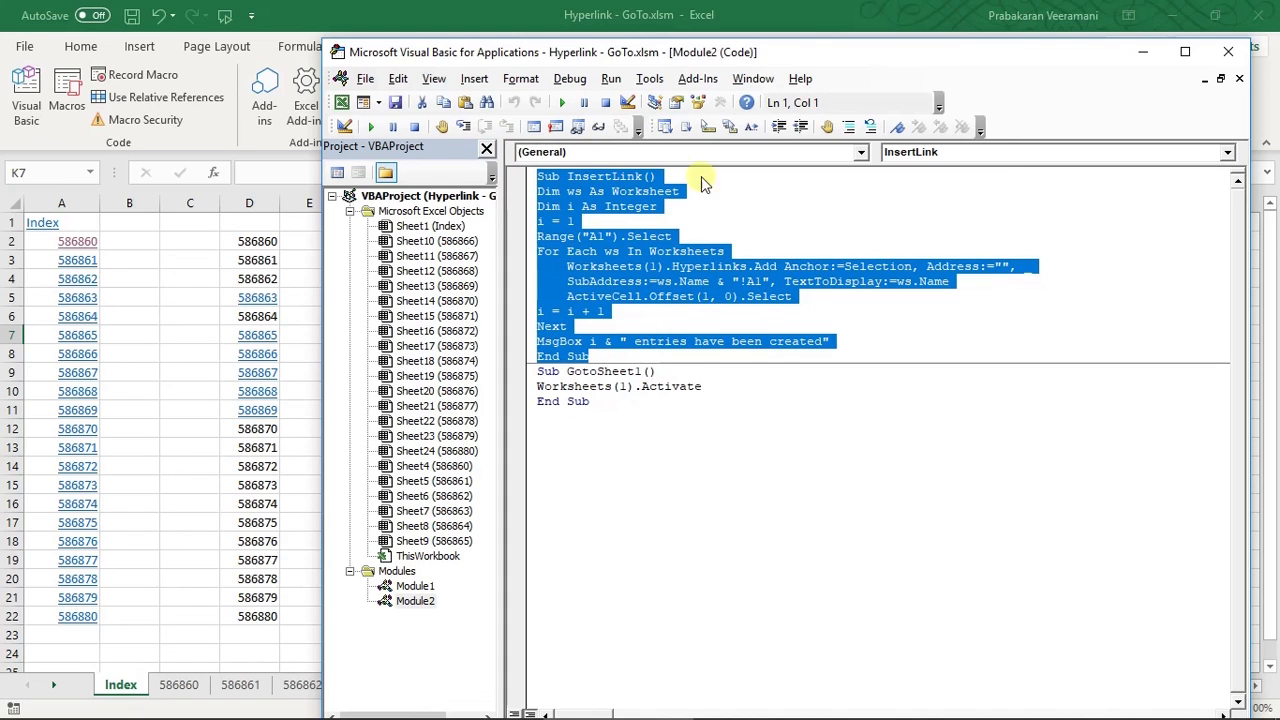
click(729, 208)
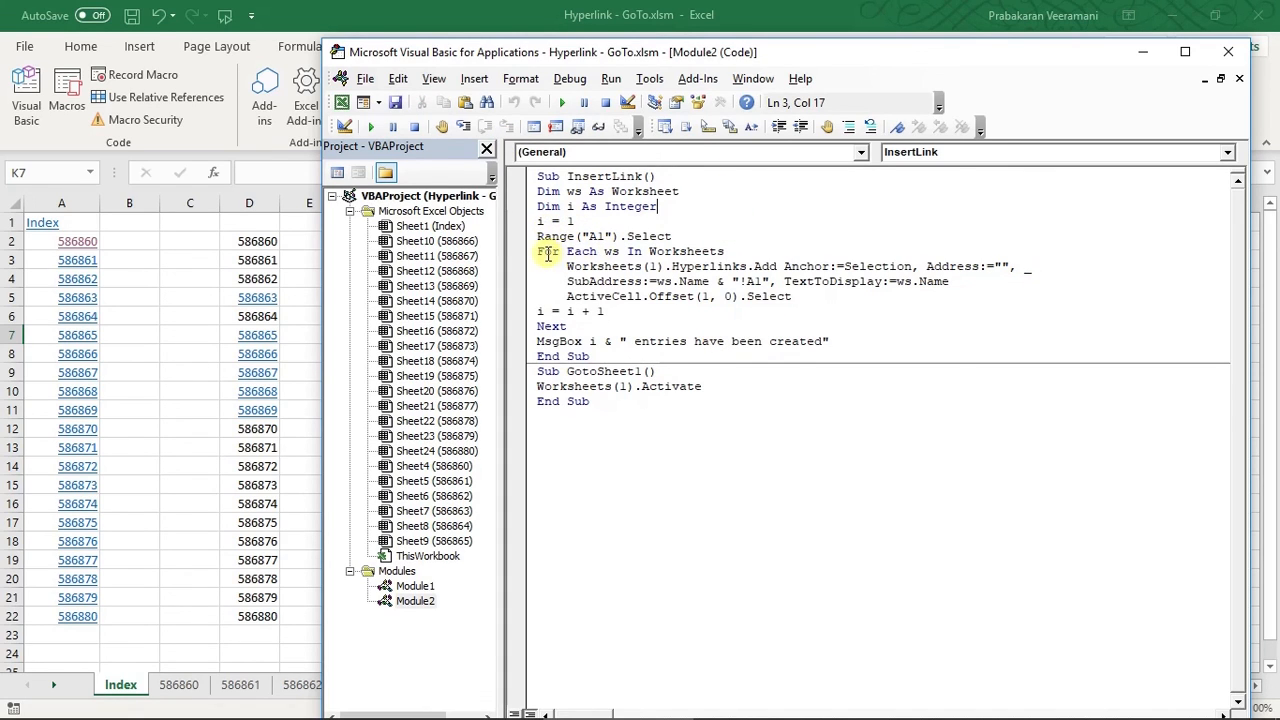
drag(540, 251, 642, 281)
drag(540, 378, 586, 457)
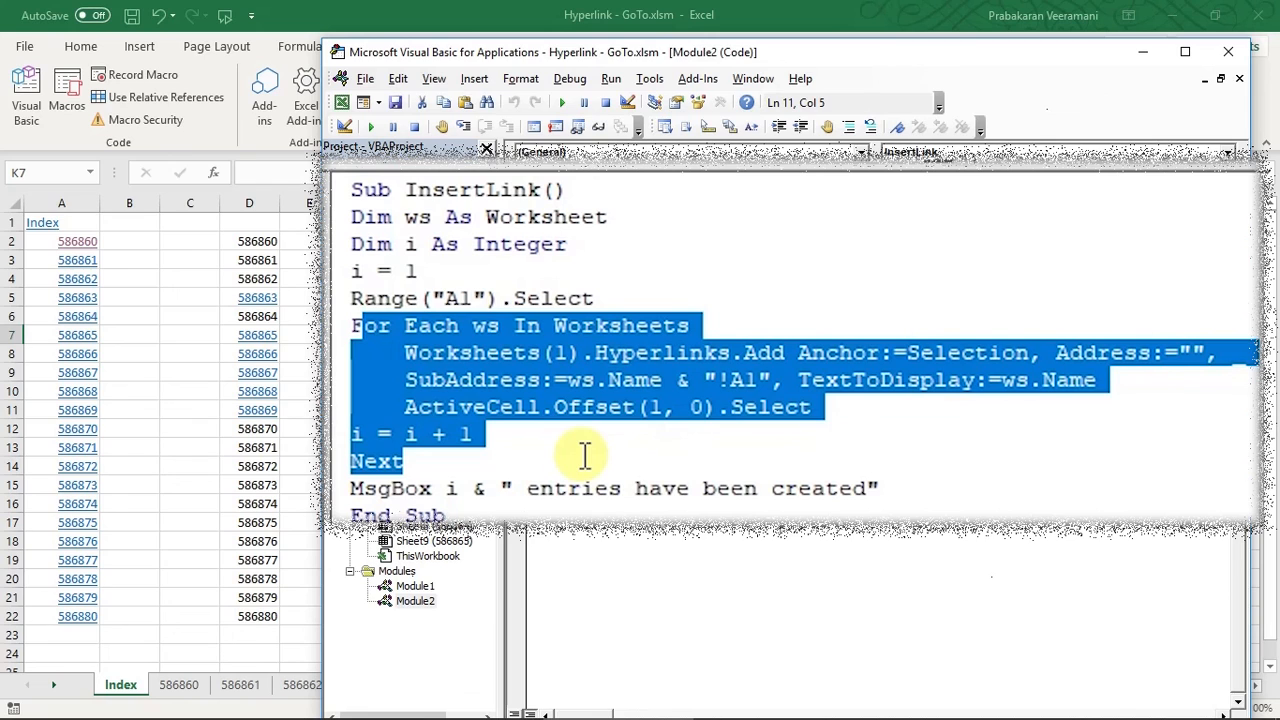
click(585, 456)
drag(484, 438, 347, 342)
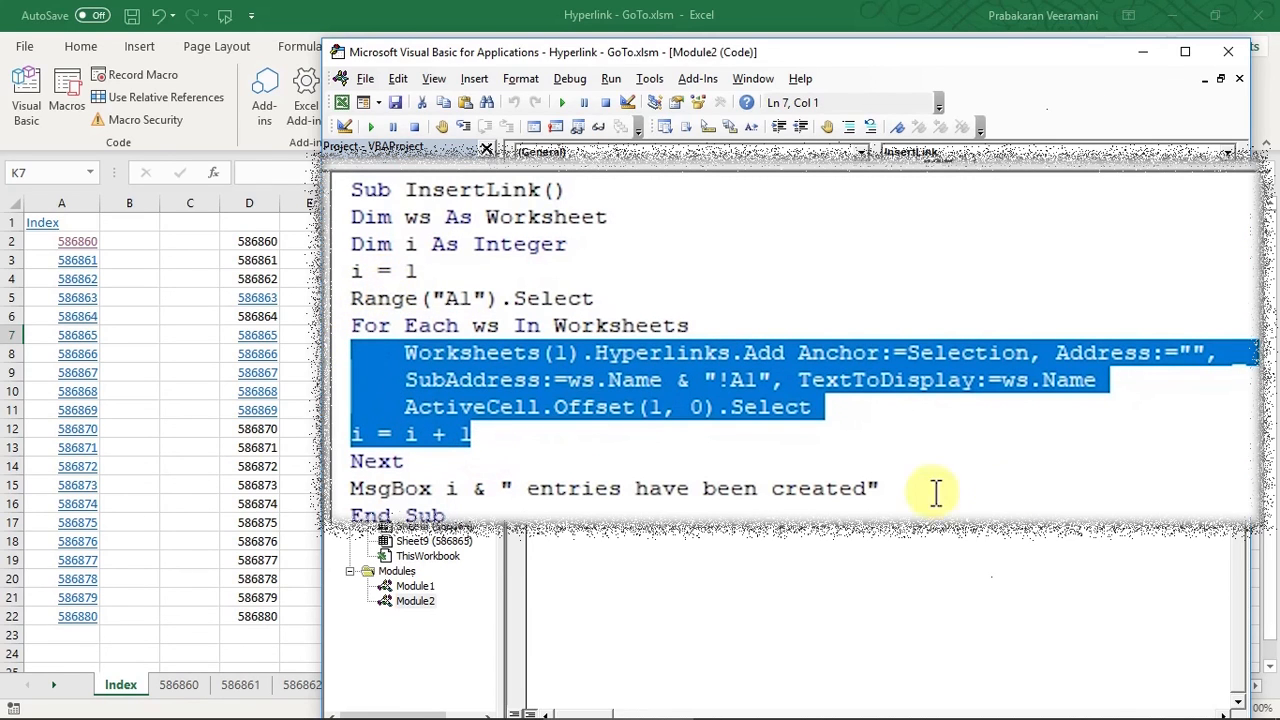
click(930, 424)
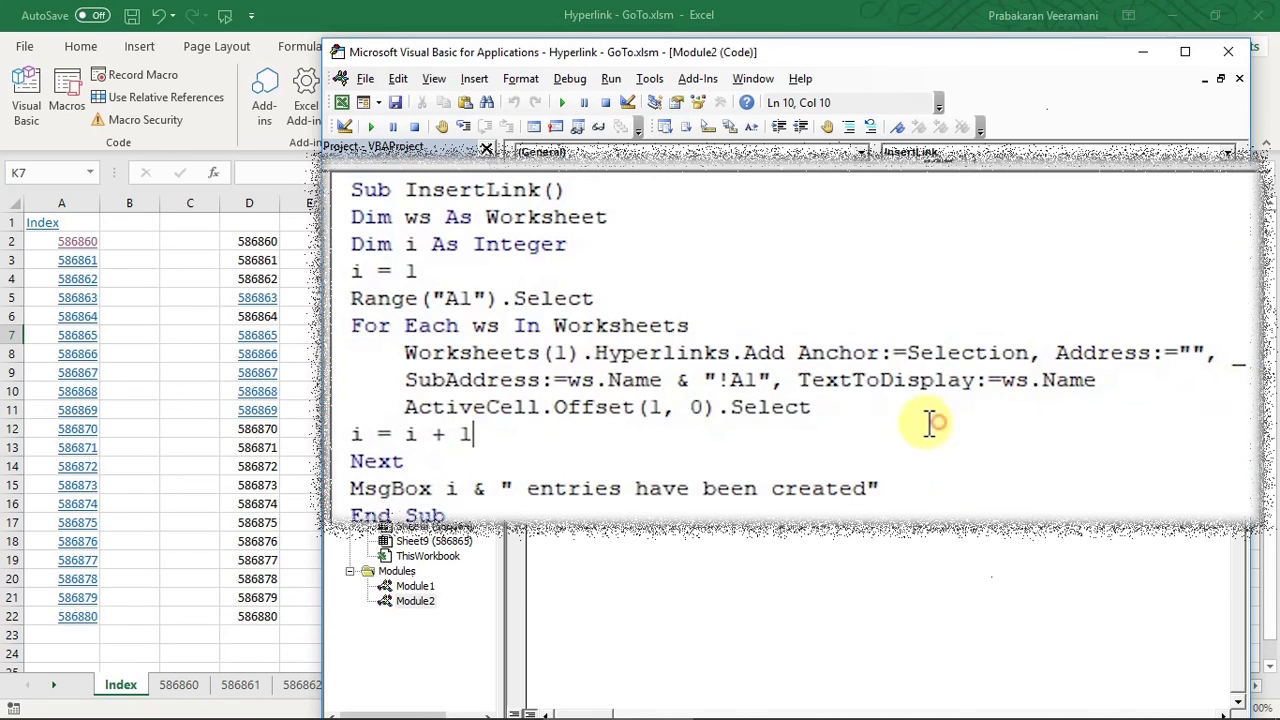
drag(404, 352, 607, 408)
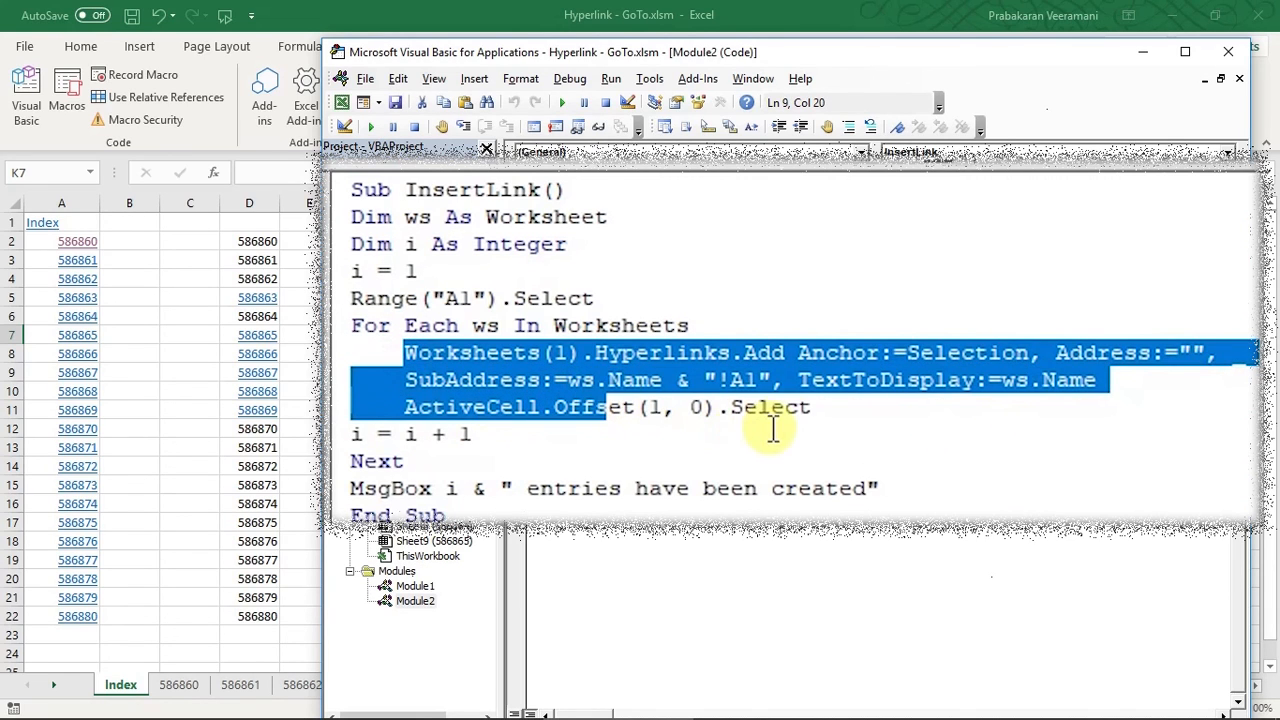
click(812, 407)
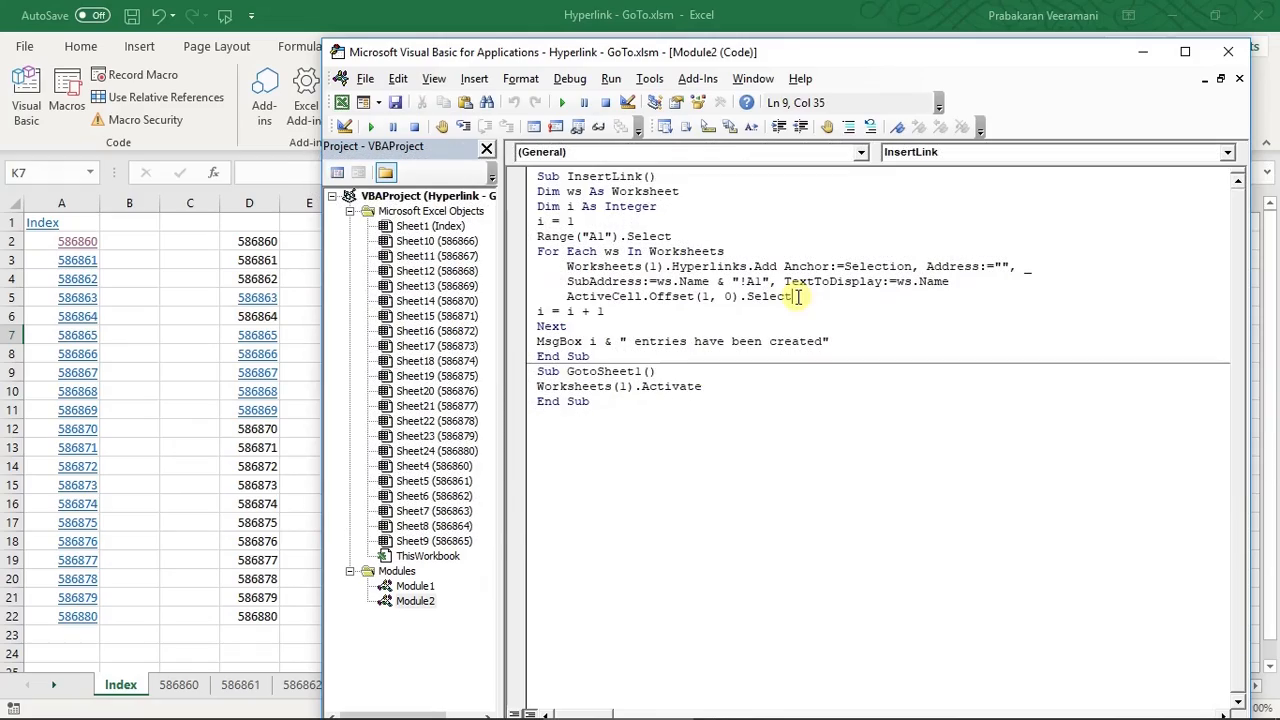
key(alt+F11)
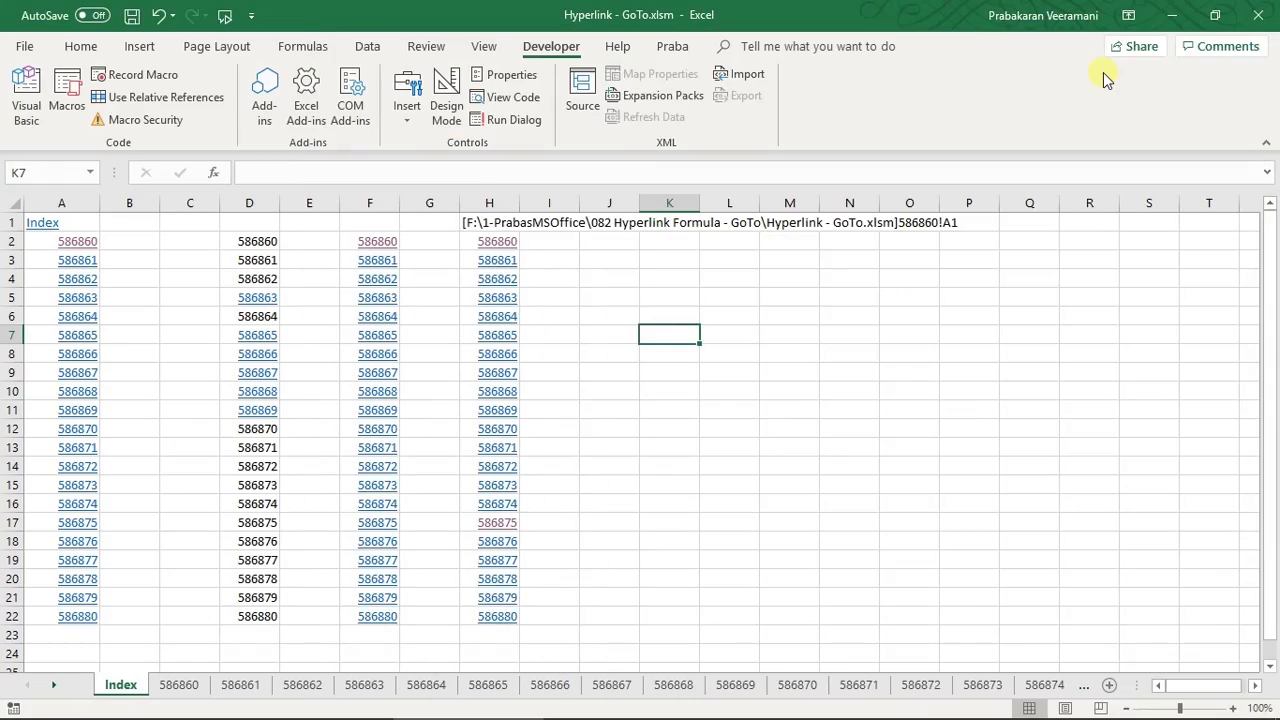